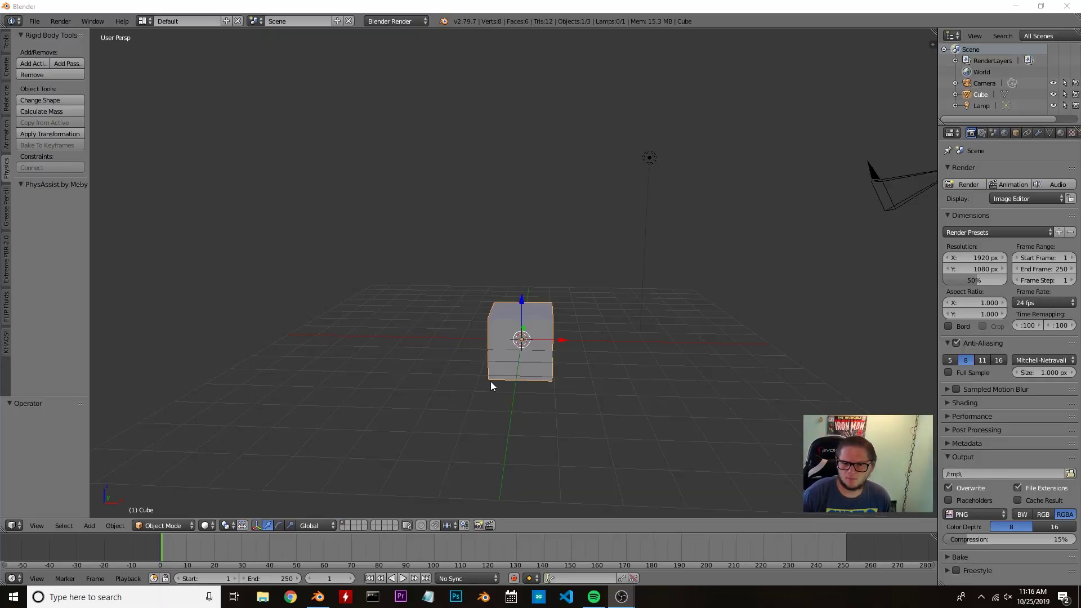
- Raise the default cube about 1.93 units on Z and stretch it along Z to 1.635
key("KP_1")
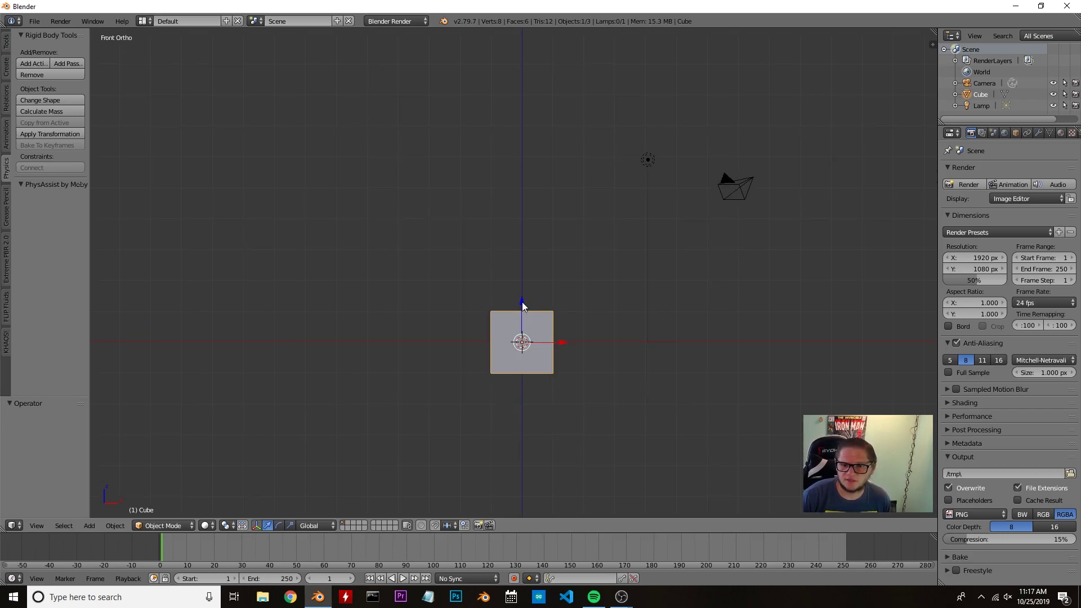
left_click_drag(522, 302, 525, 242)
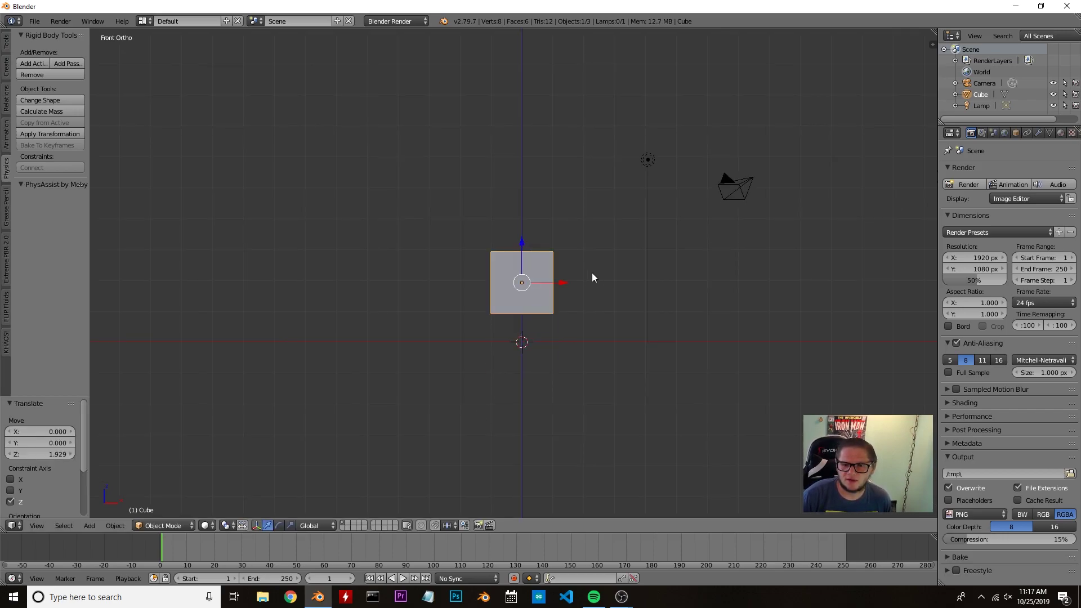
key("s")
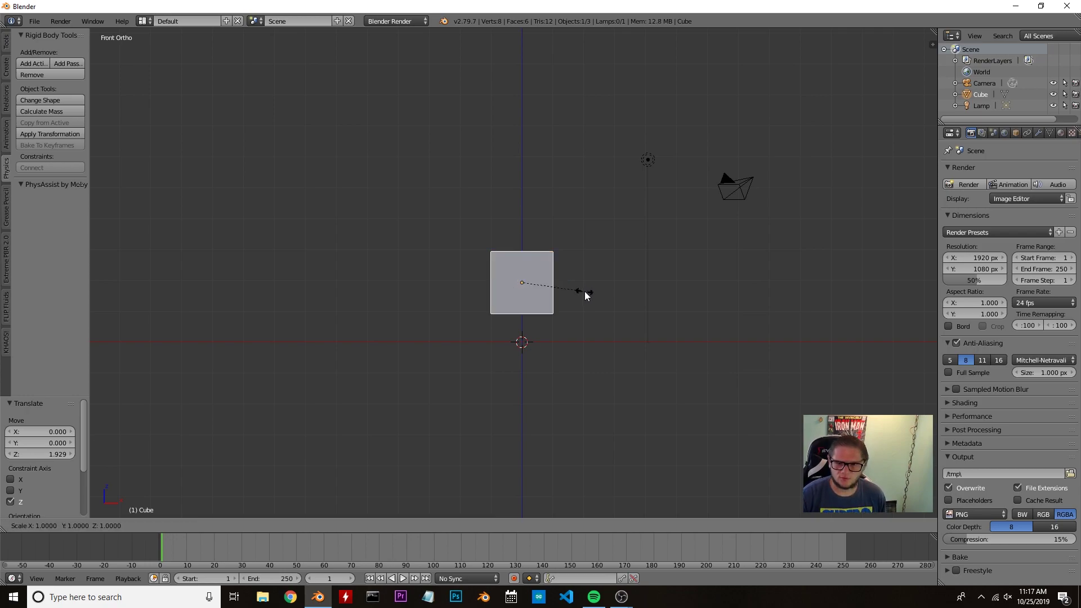
key("z")
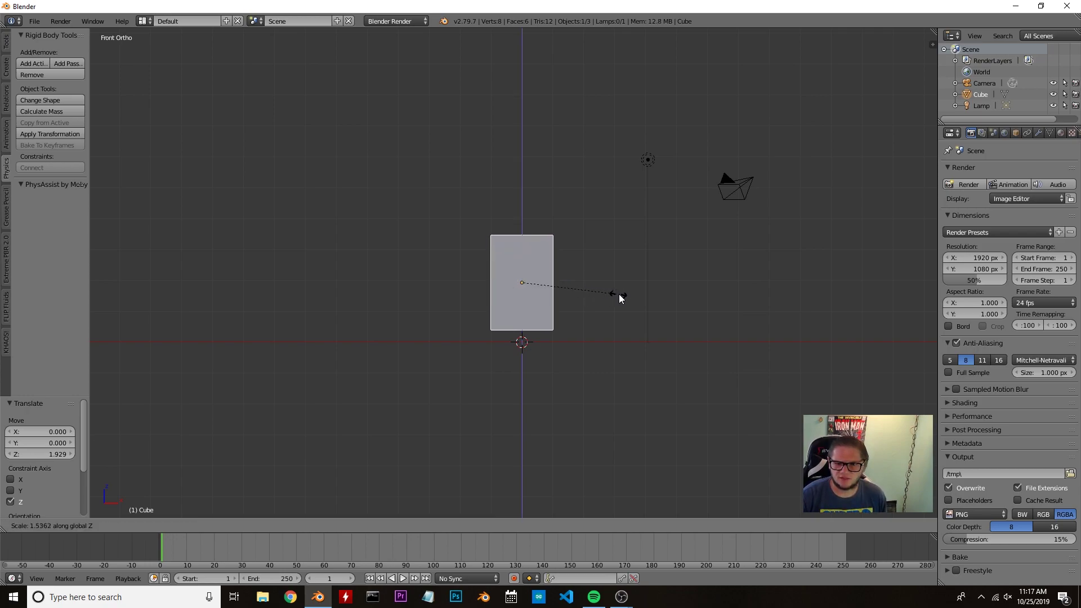
left_click(624, 299)
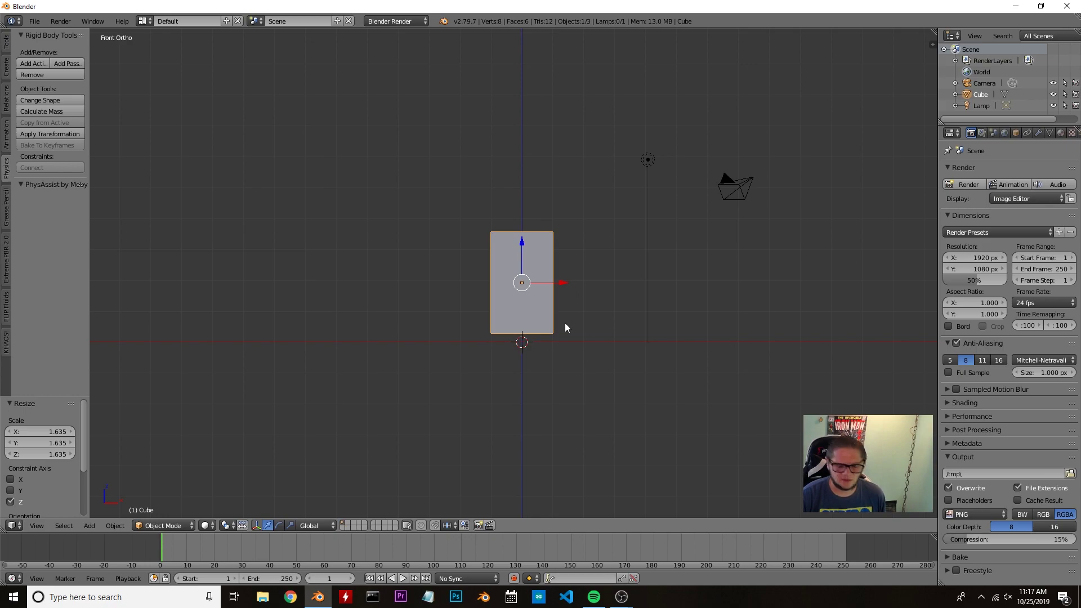
- Add a plane at the origin and scale it uniformly to 14.801 as a ground floor
key("shift+a")
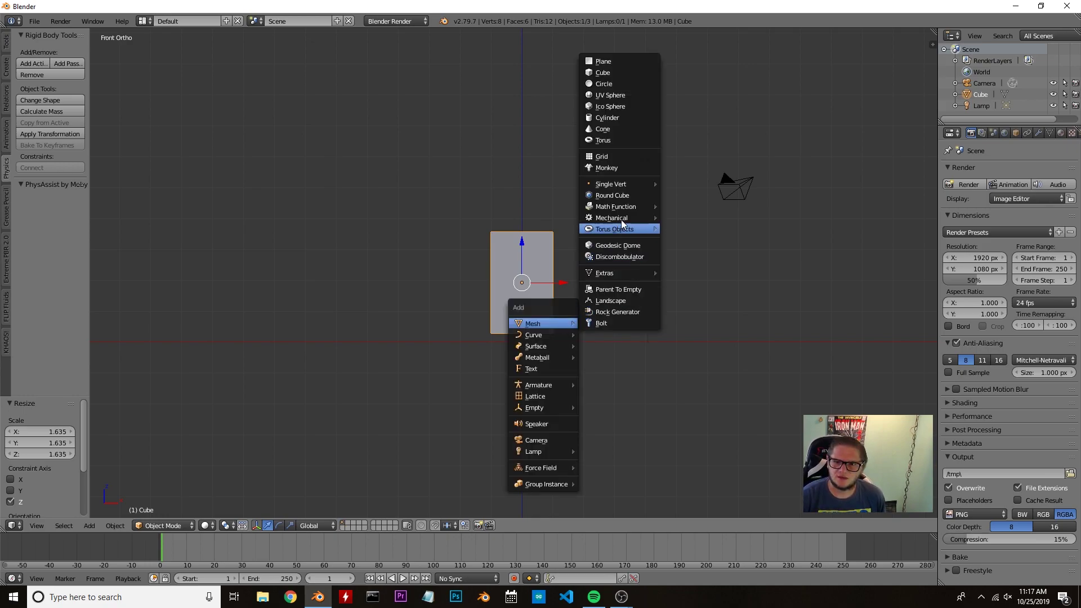
left_click(616, 61)
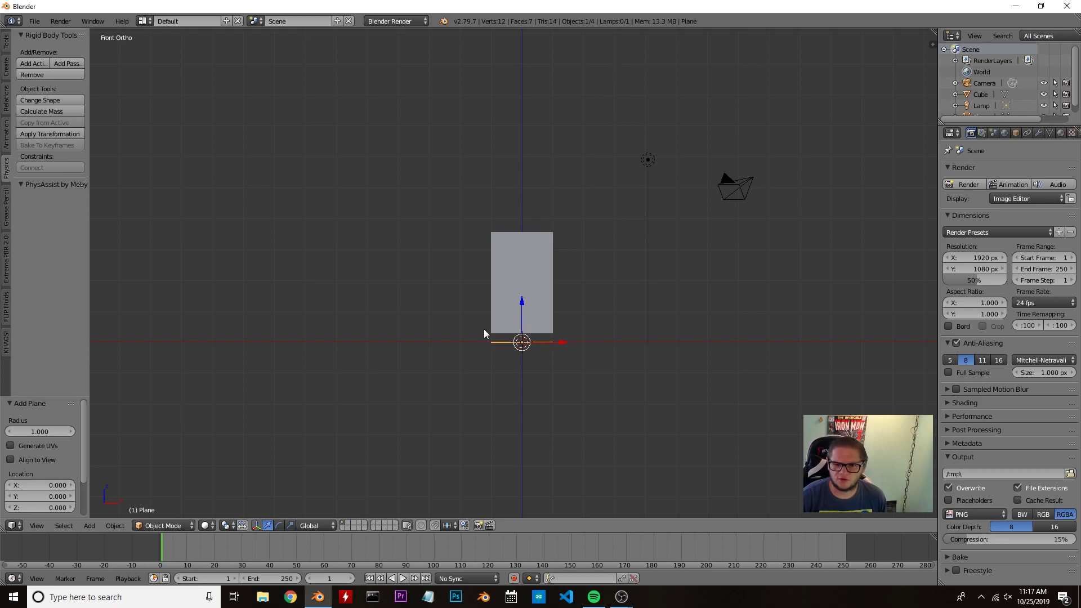
key("s")
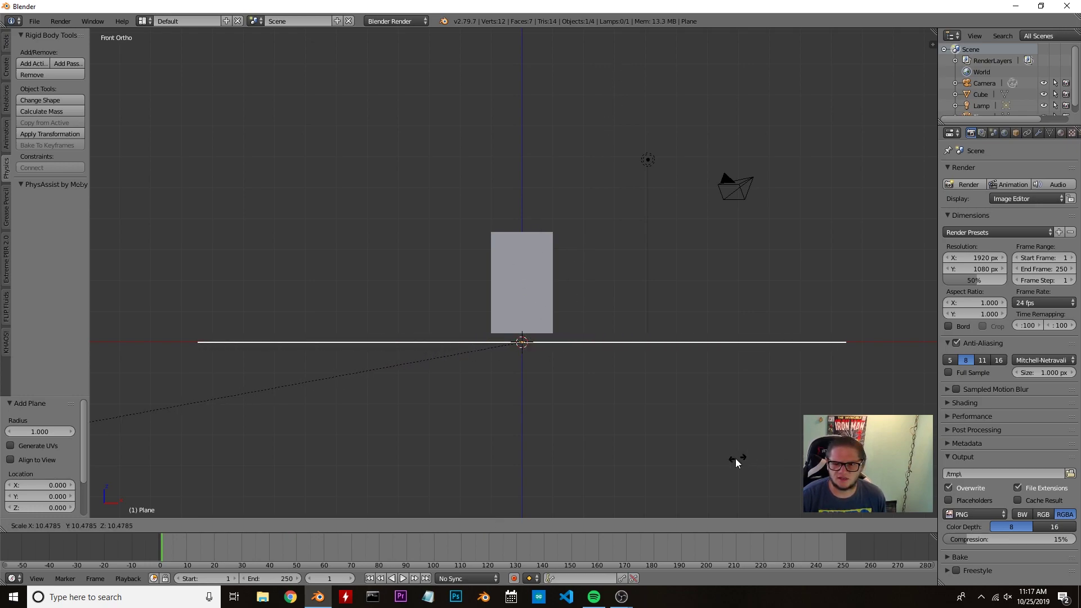
left_click(482, 501)
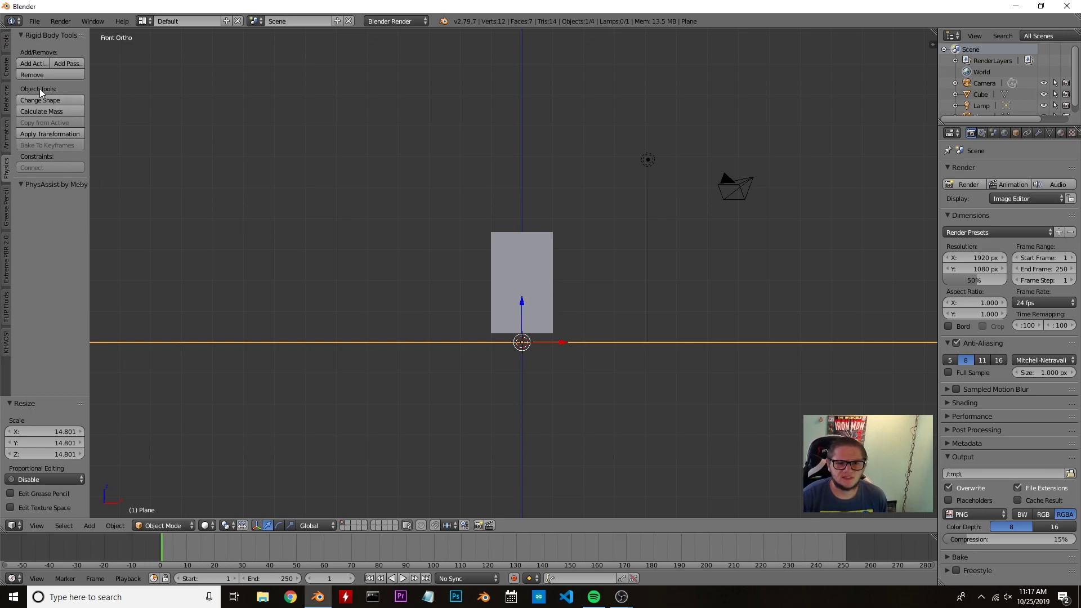
- Make the floor plane a passive rigid body and the tall cube an active rigid body
left_click(64, 62)
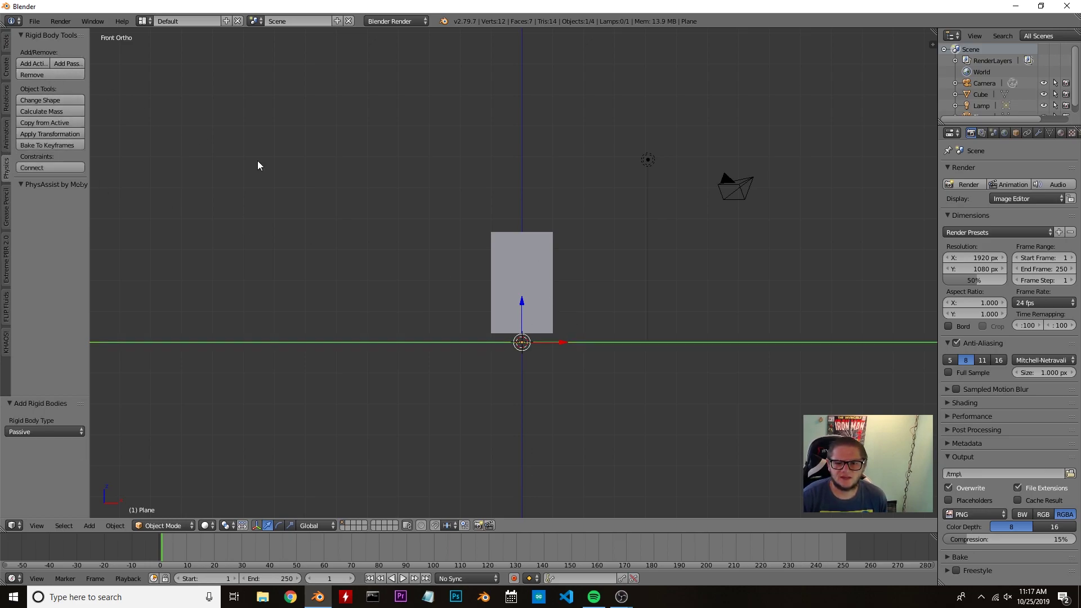
right_click(534, 249)
middle_click_drag(663, 234, 596, 259)
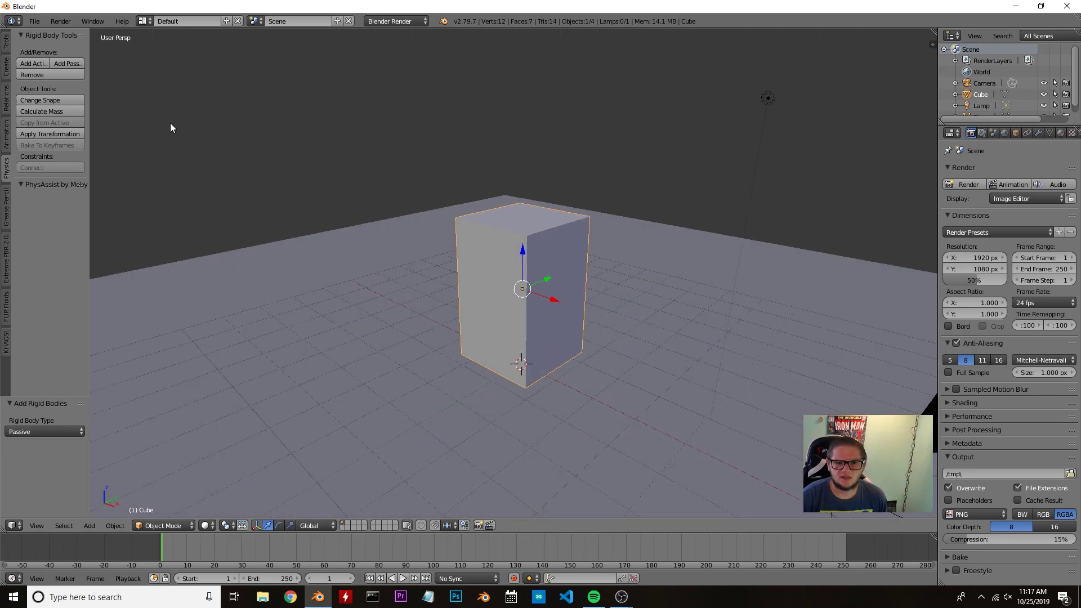
left_click(31, 62)
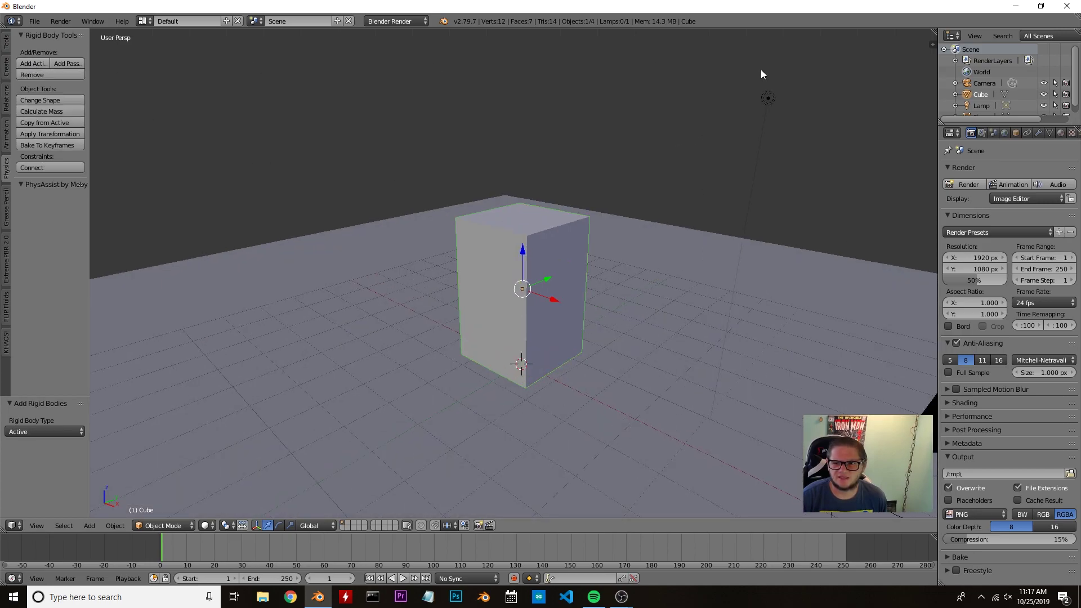
- Rename the cube to Fluid_shell in the Outliner and return to front view
double_click(980, 94)
type("Fl")
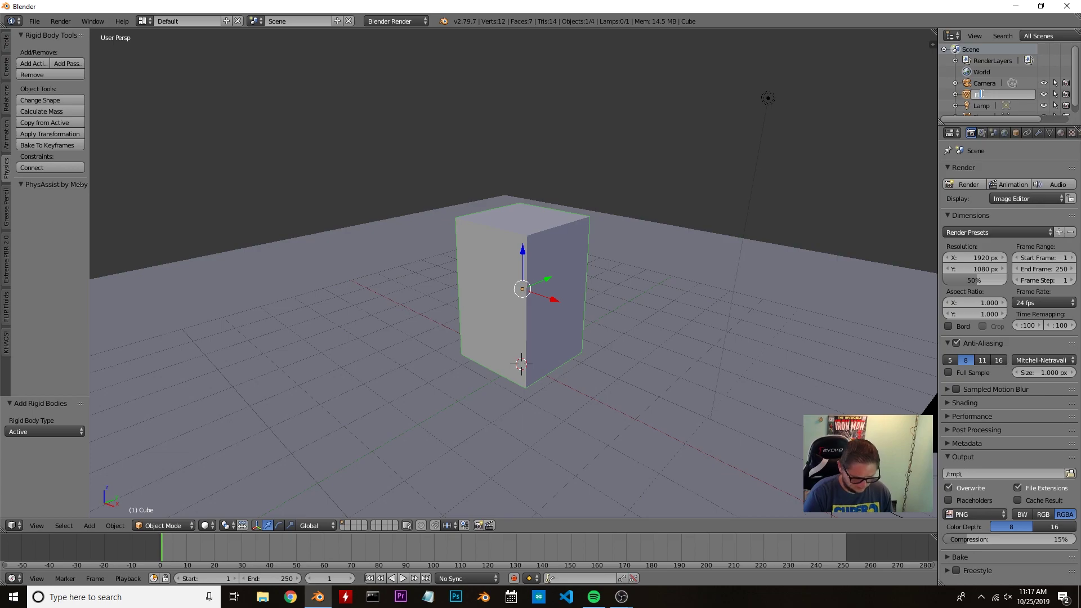
type("uid_shell")
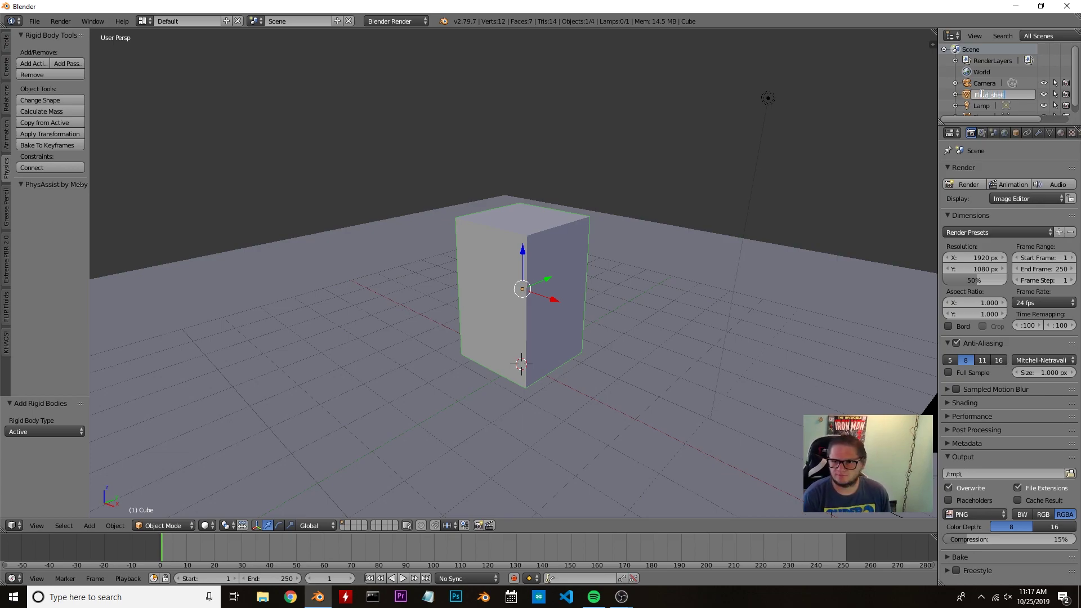
key("Return")
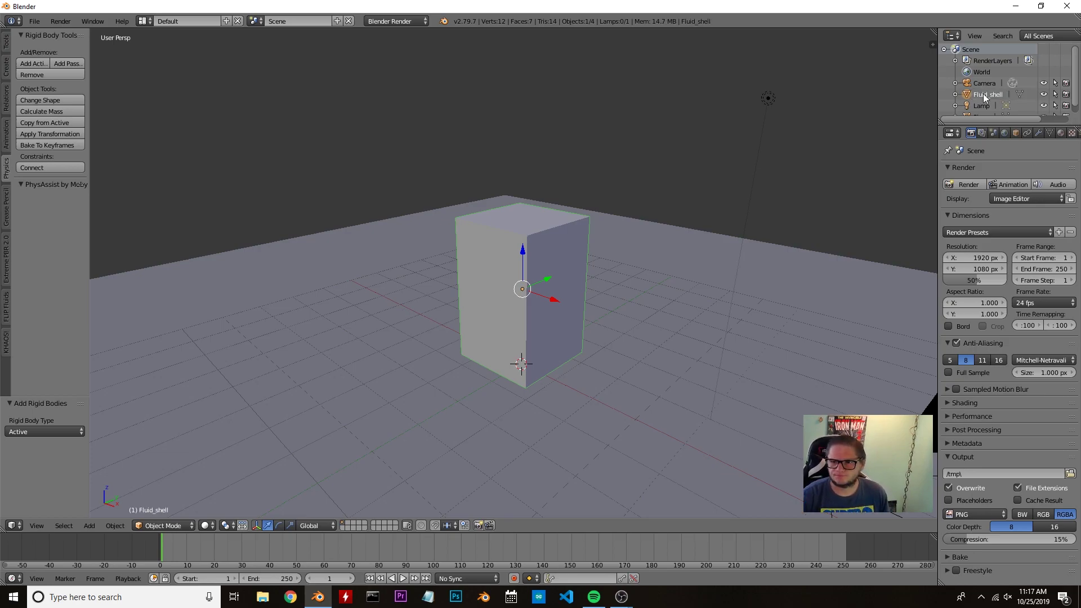
middle_click_drag(545, 293, 547, 289)
key("KP_1")
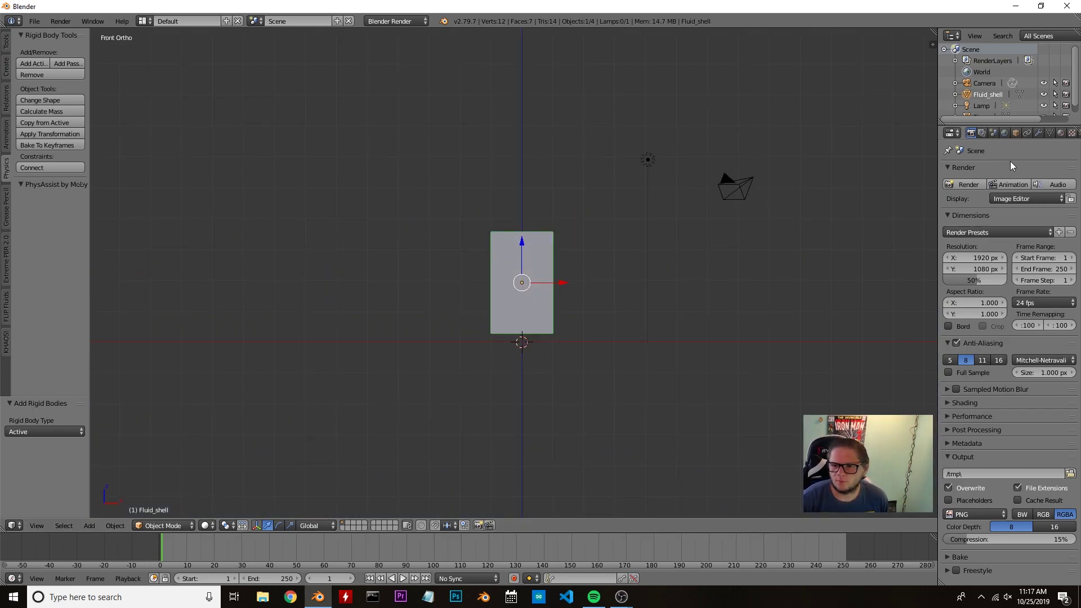
- Give Fluid_shell FLIP Fluid physics as an Obstacle with Inverse and Export Animation on
scroll(1015, 135, "right", 5)
left_click(1028, 133)
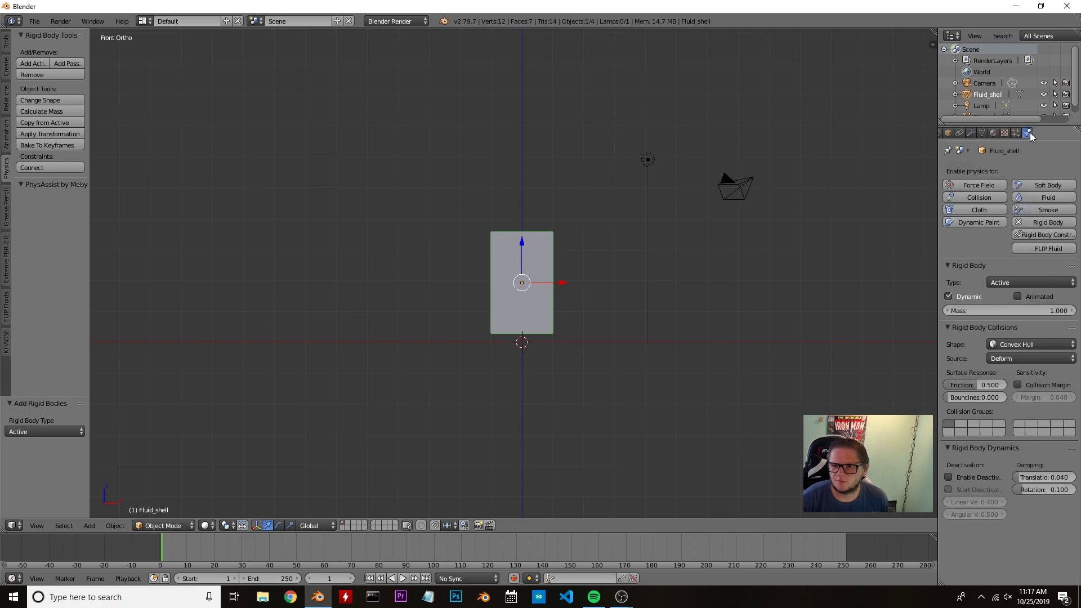
left_click(1032, 249)
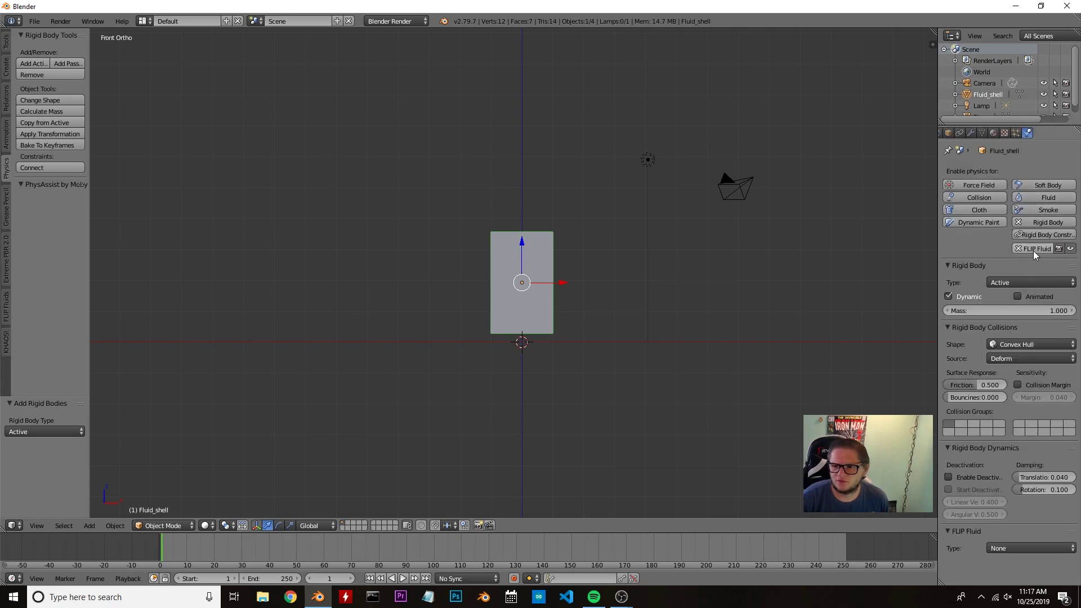
left_click(1030, 549)
left_click(1024, 494)
scroll(1025, 474, "down", 5)
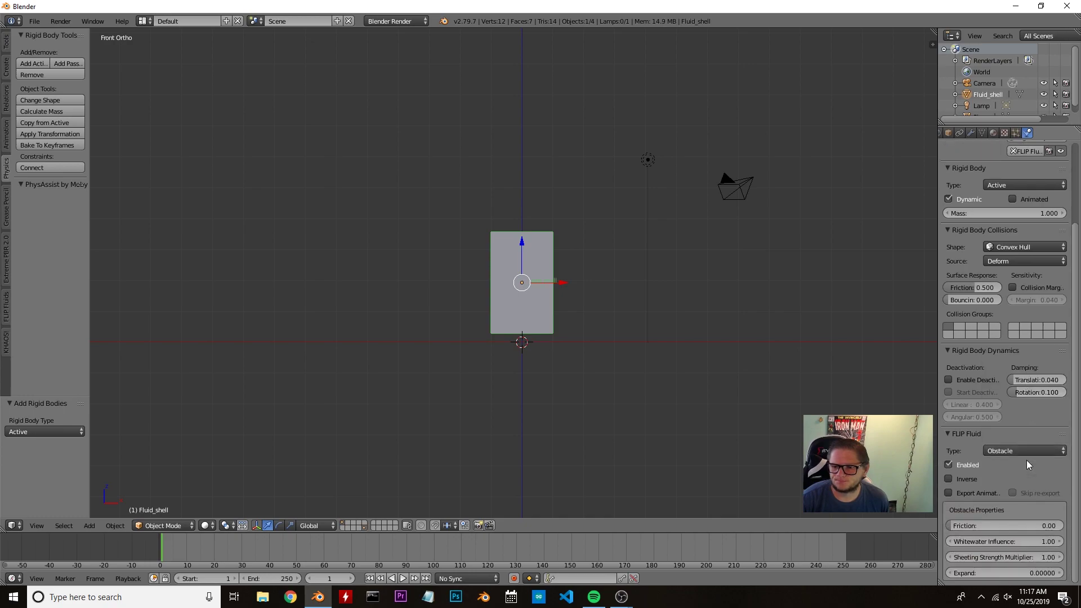
left_click(958, 480)
left_click(977, 494)
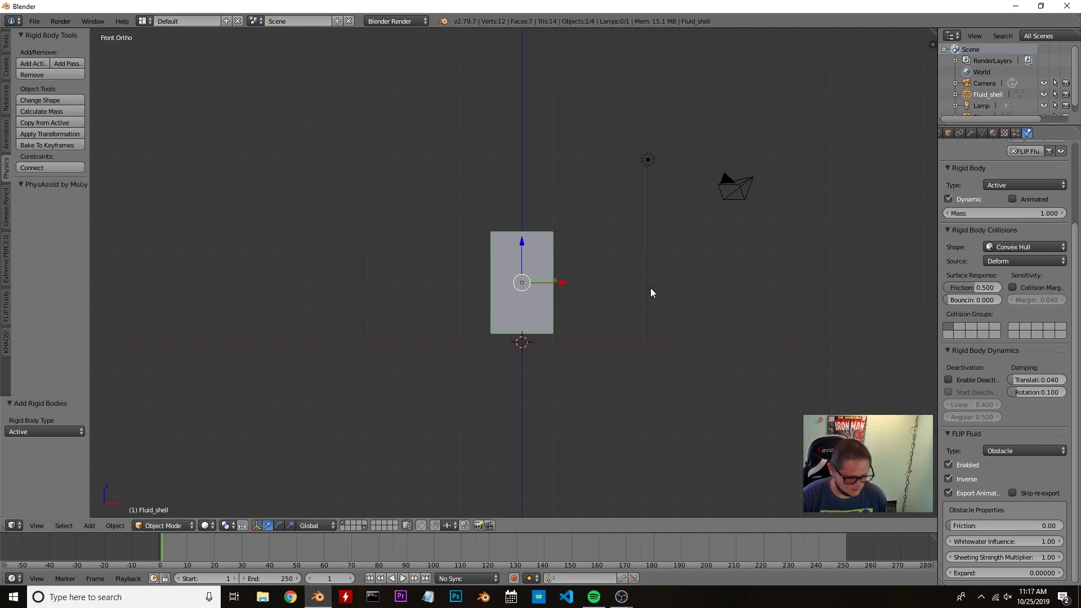
- Duplicate Fluid_shell in place, remove its rigid body, and set its FLIP Fluid type to Fluid
key("shift+d")
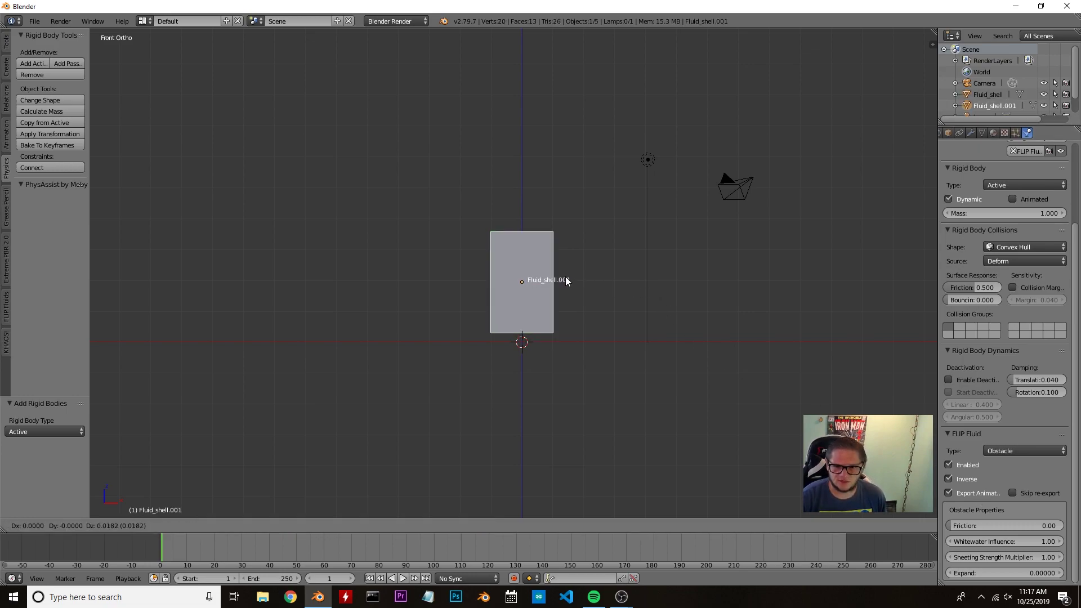
right_click(565, 282)
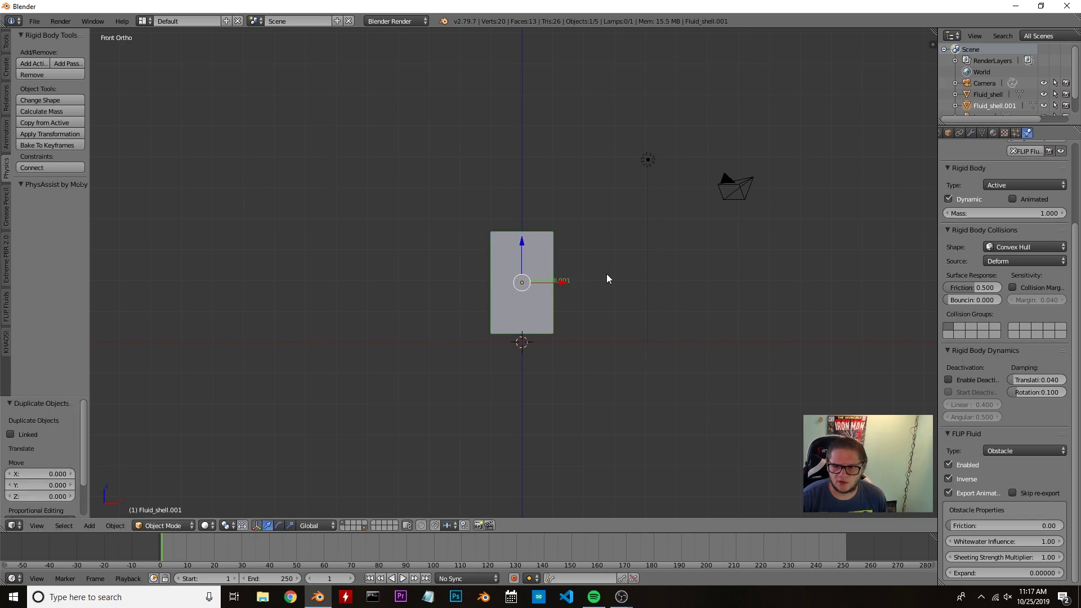
scroll(991, 248, "up", 5)
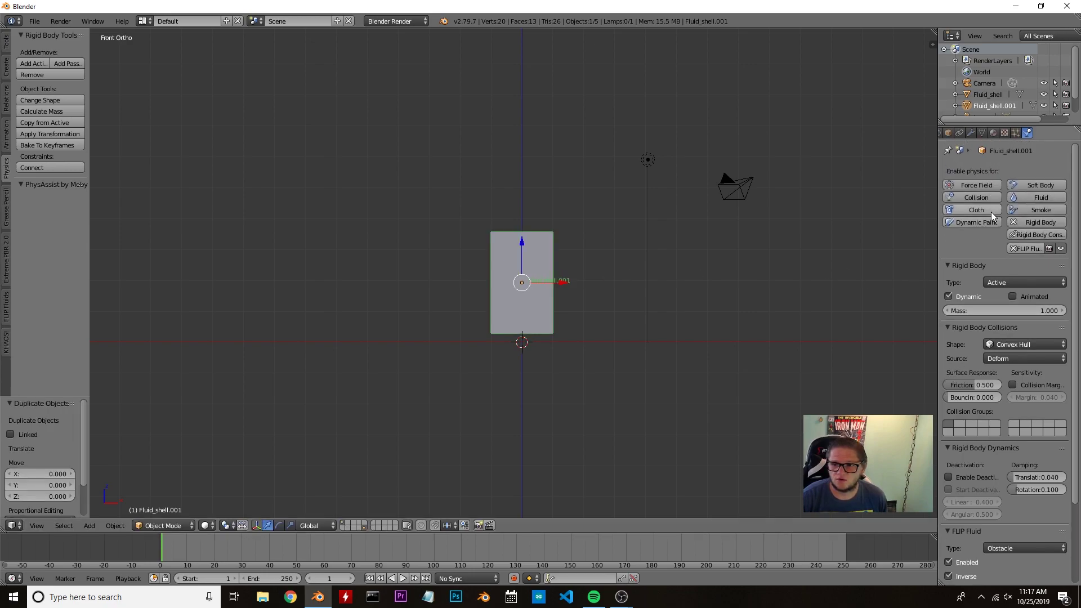
left_click(1015, 221)
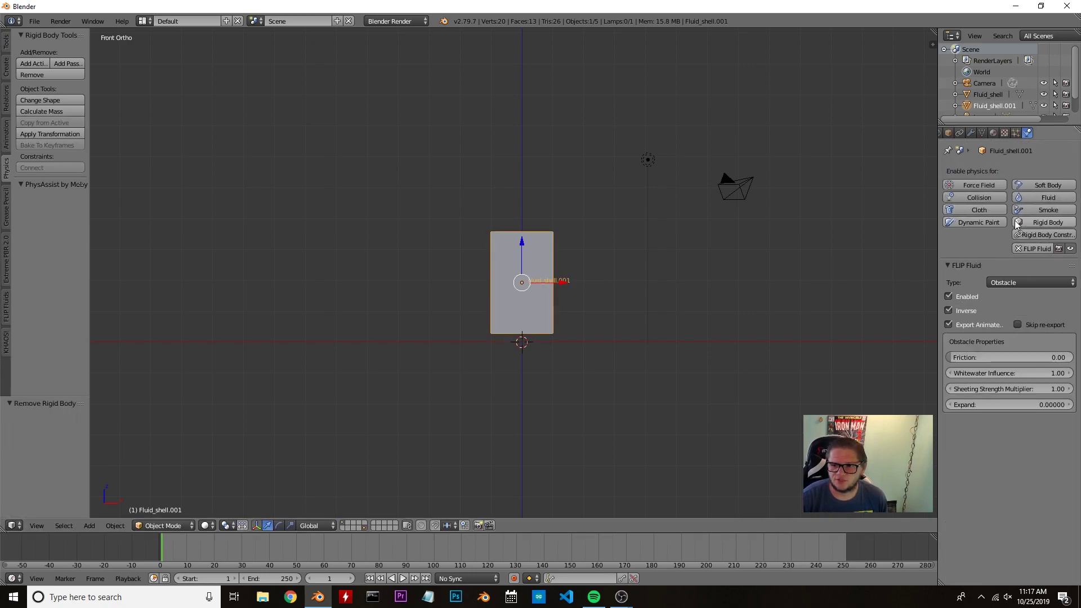
left_click(1021, 282)
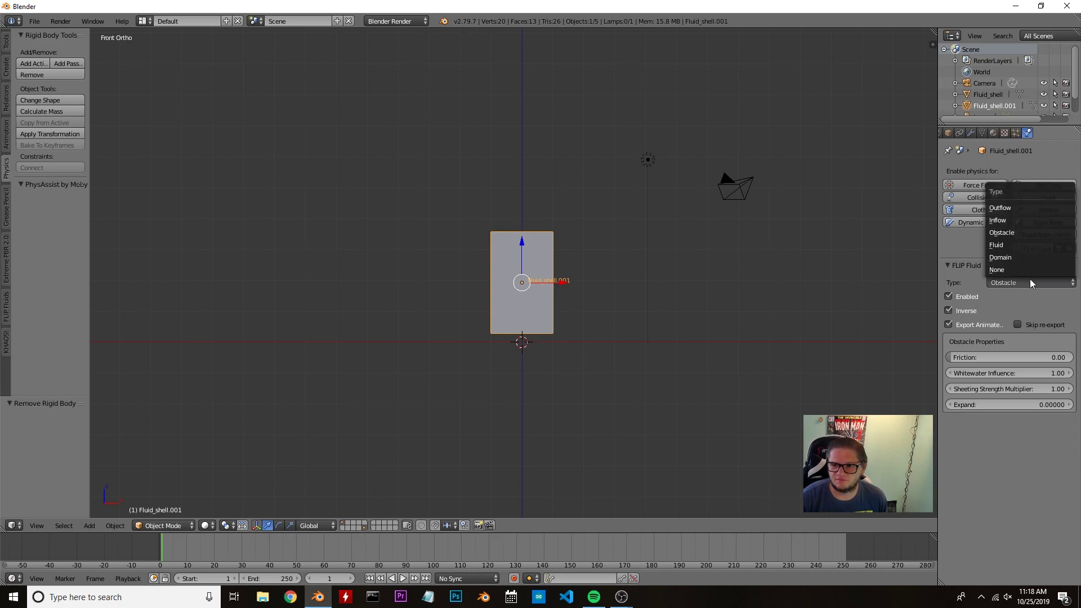
left_click(1029, 244)
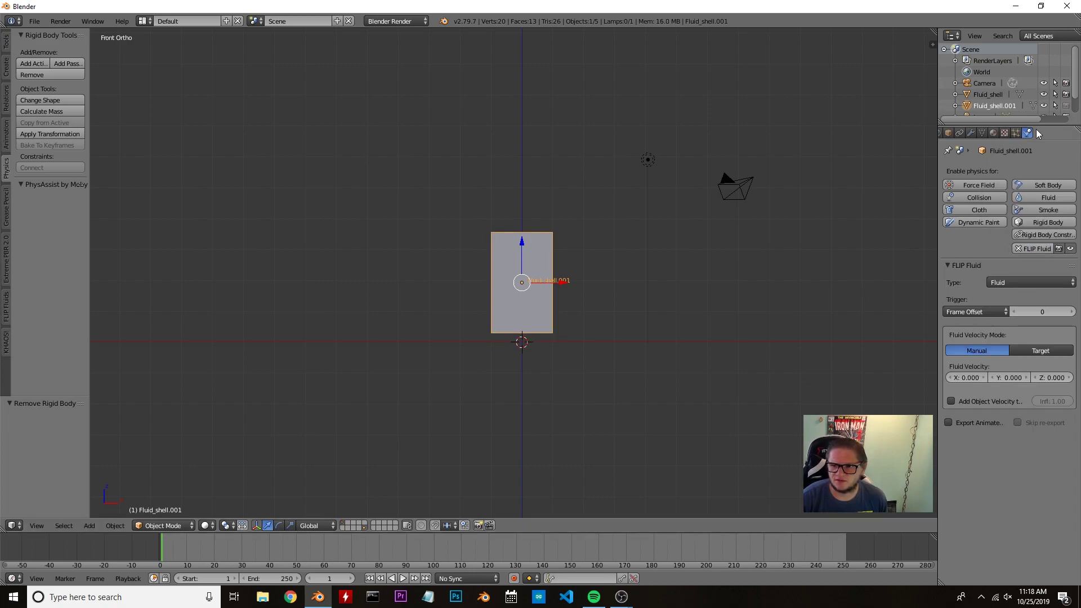
- Rename Fluid_shell.001 to Fluid and return to the front orthographic view
double_click(1007, 104)
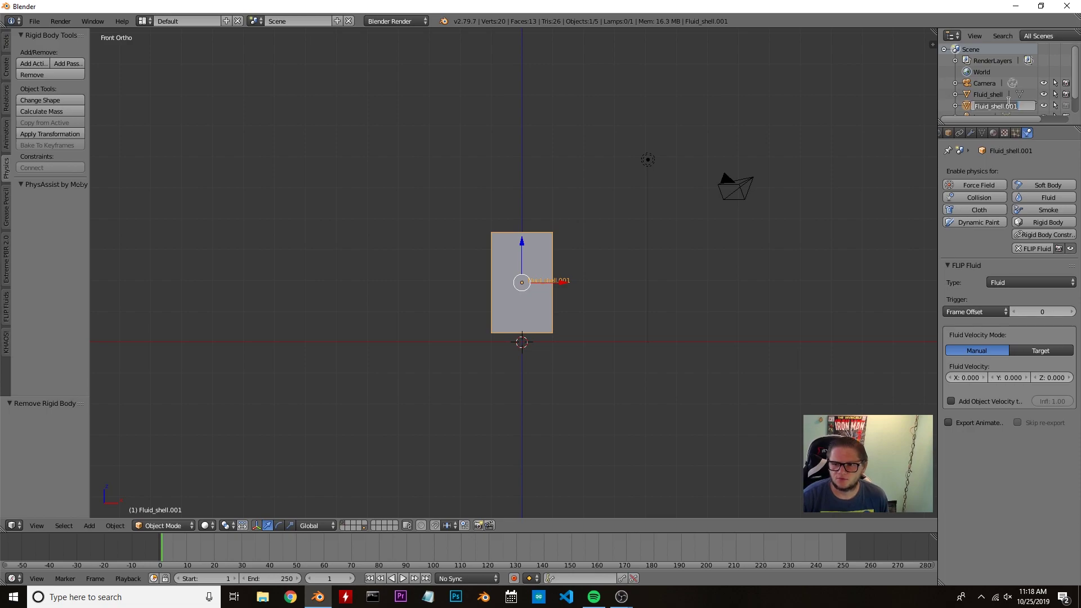
type("Fluid")
key("Return")
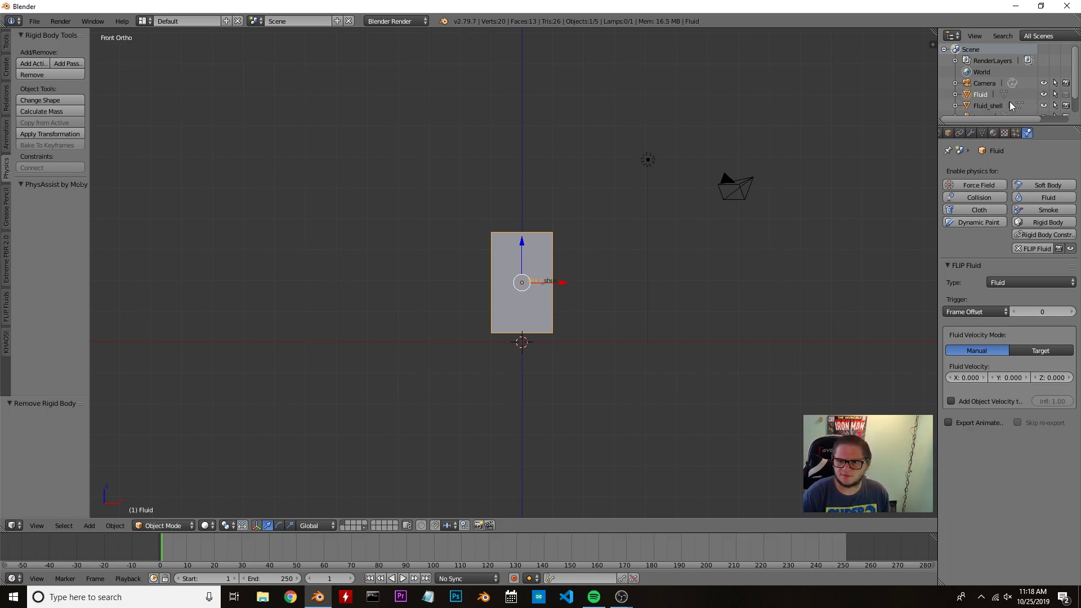
middle_click_drag(664, 220, 656, 251)
scroll(647, 251, "up", 5)
key("KP_1")
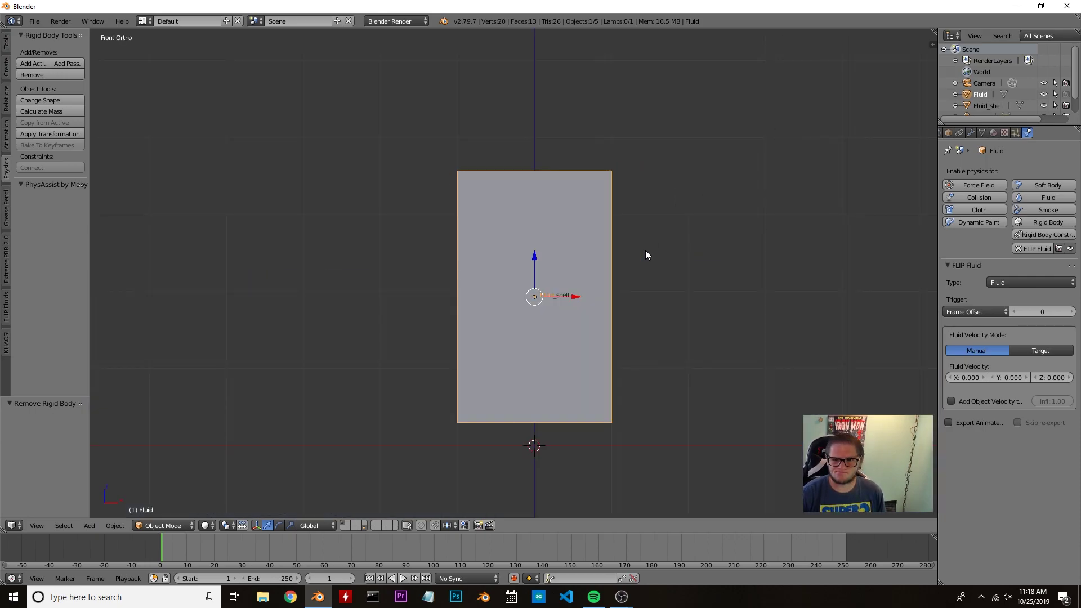
scroll(641, 253, "down", 5)
- In wireframe, duplicate both the Fluid and Fluid_shell boxes and place the copies above
middle_click_drag(632, 249, 579, 323, "shift")
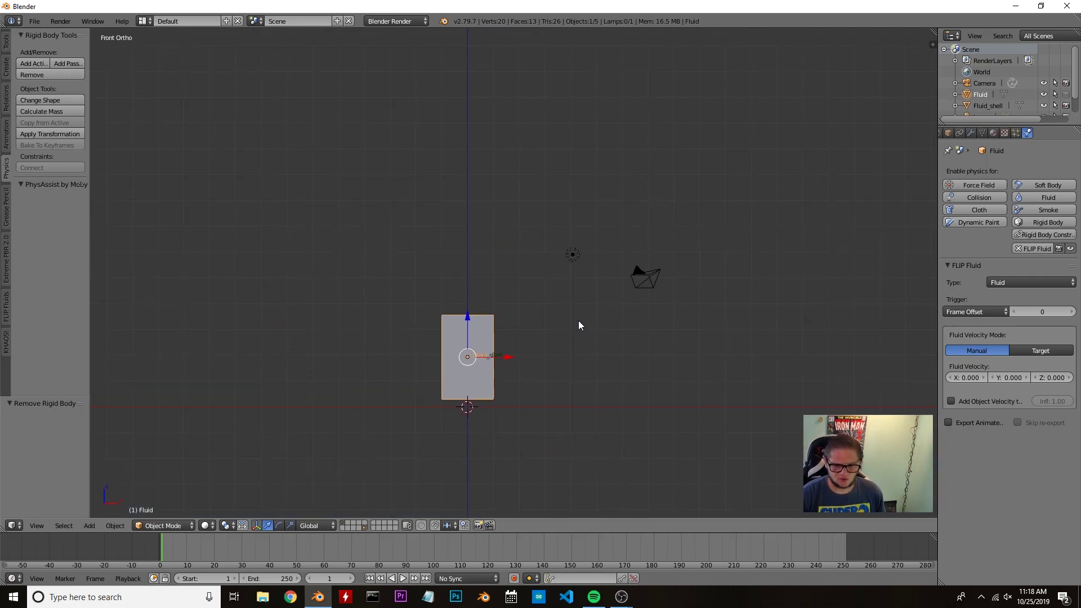
scroll(579, 325, "down", 1)
key("shift+d")
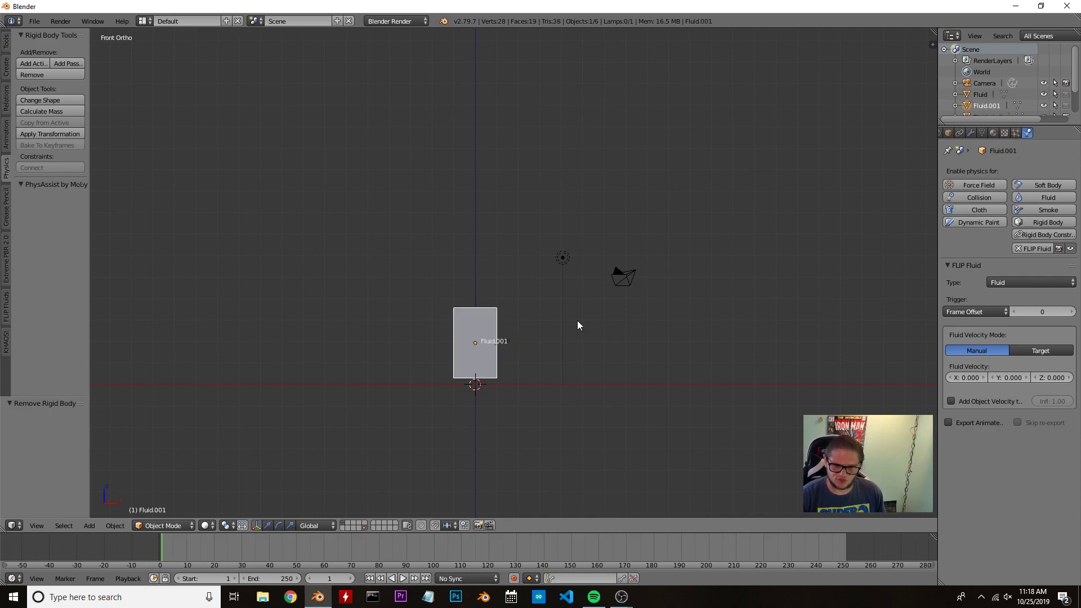
left_click(608, 175)
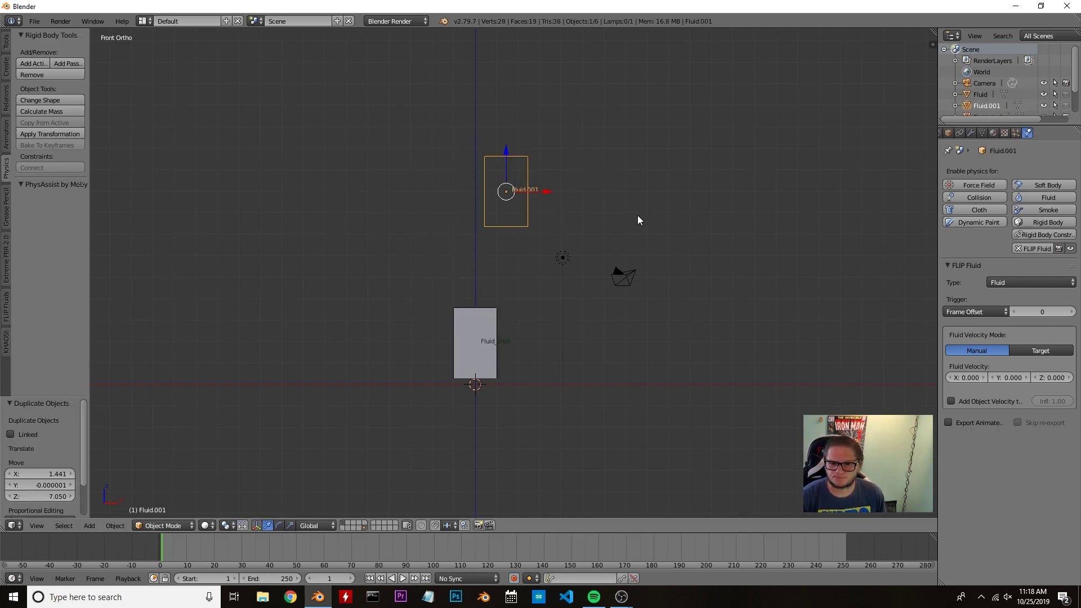
key("ctrl+z")
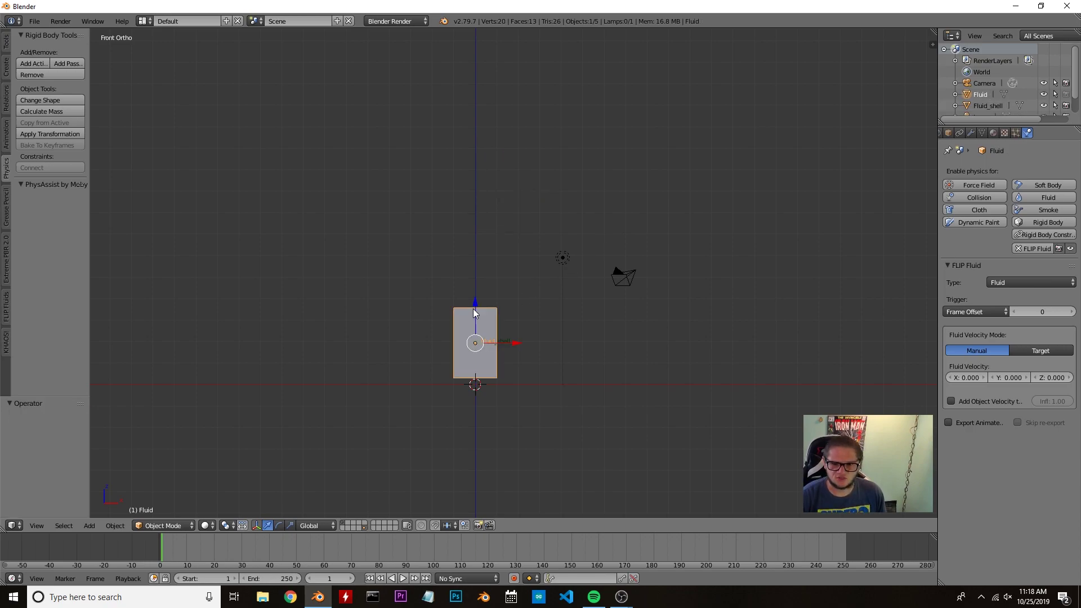
key("z")
key("b")
left_click_drag(426, 280, 534, 380)
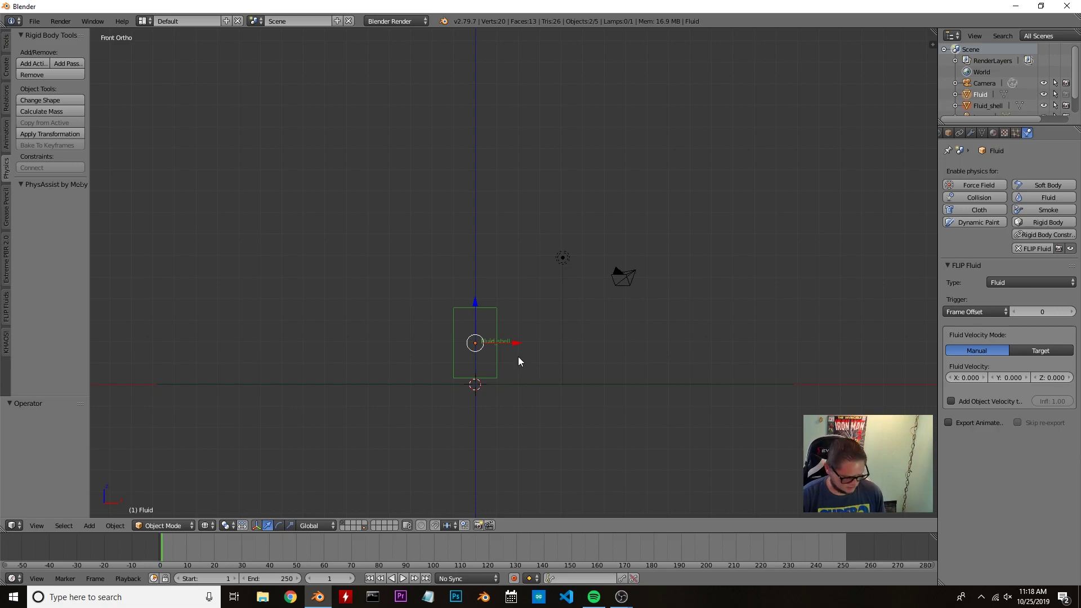
key("shift+d")
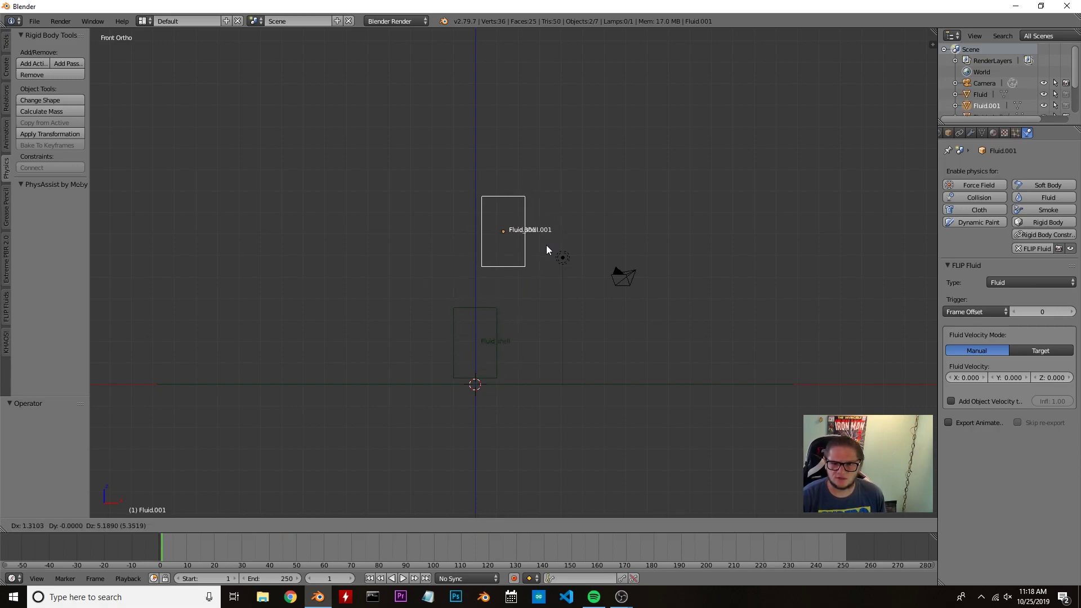
left_click(548, 251)
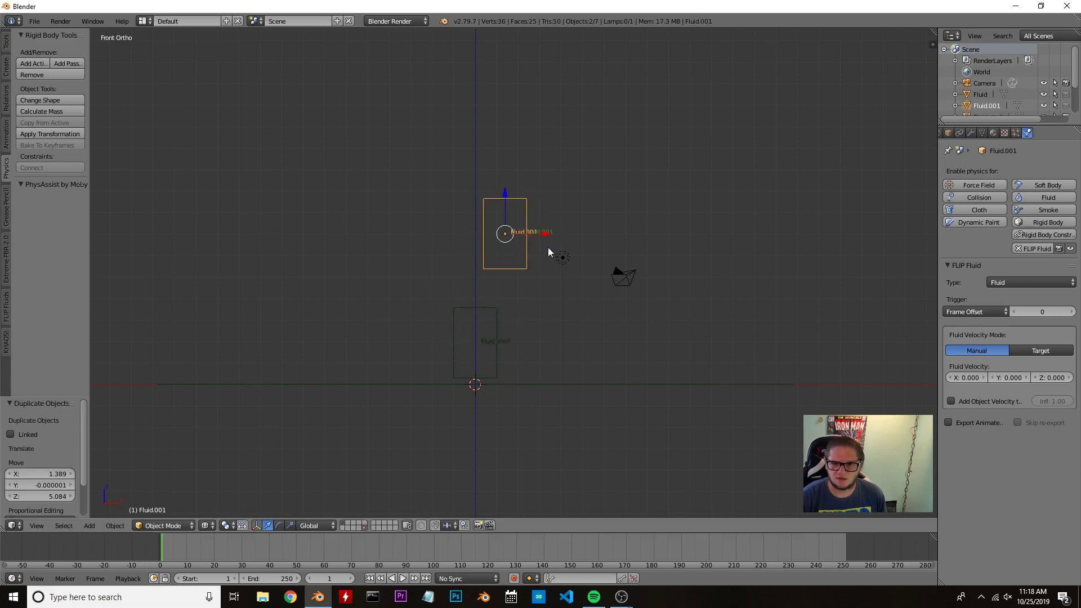
- Set Fluid_shell.001's rigid body mass to 25, then preview the fall and rewind
right_click(528, 203)
left_click(1035, 310)
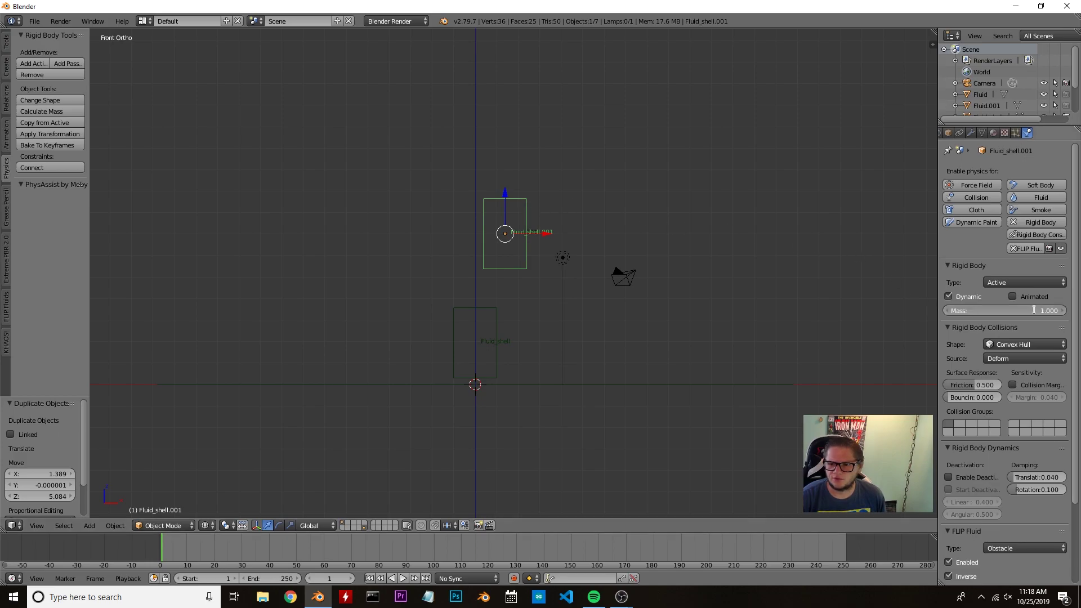
type("25")
key("Return")
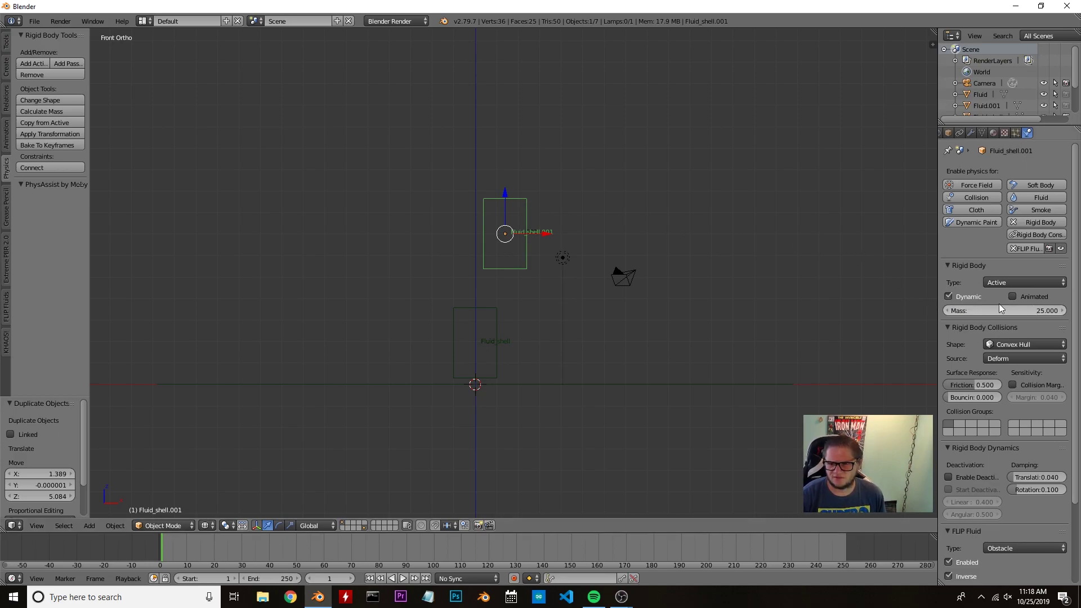
left_click(404, 578)
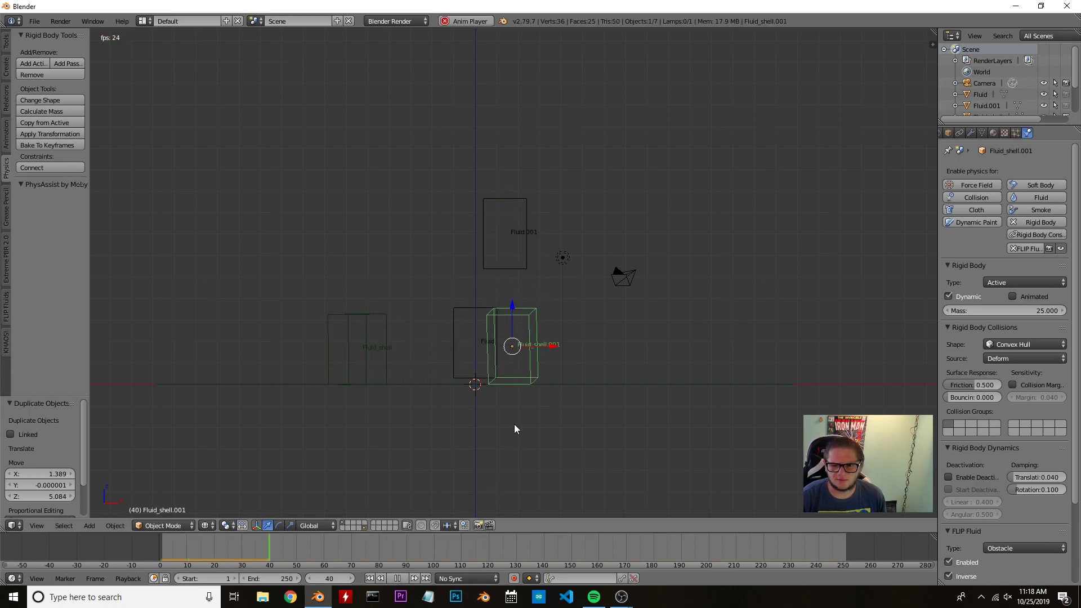
left_click(401, 577)
left_click(369, 578)
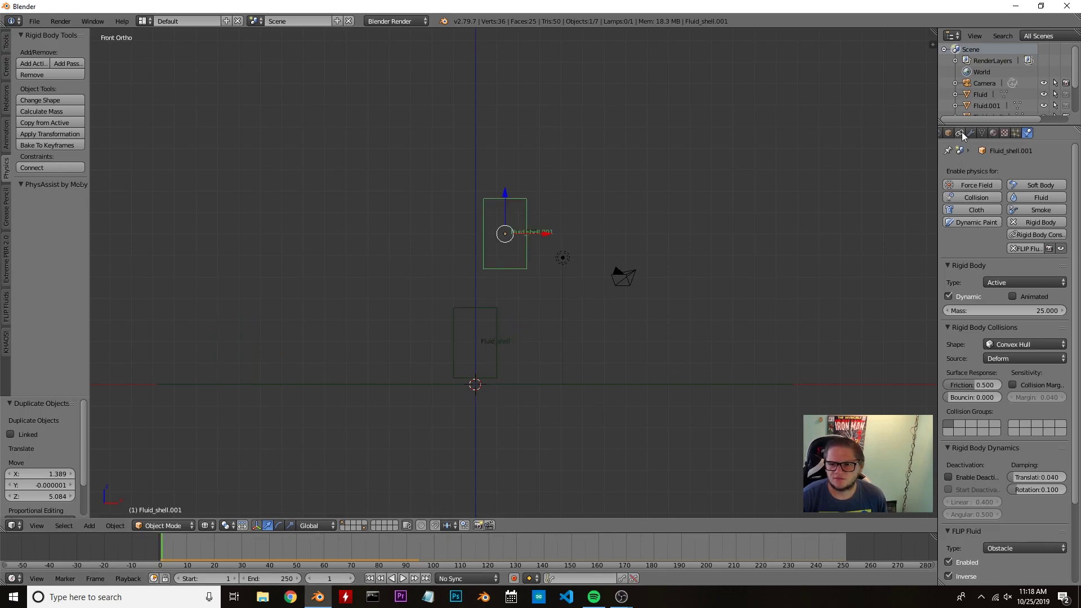
- Bake the Rigid Body Cache for all 250 frames, play it back, and rewind to frame 1
scroll(961, 132, "up", 2)
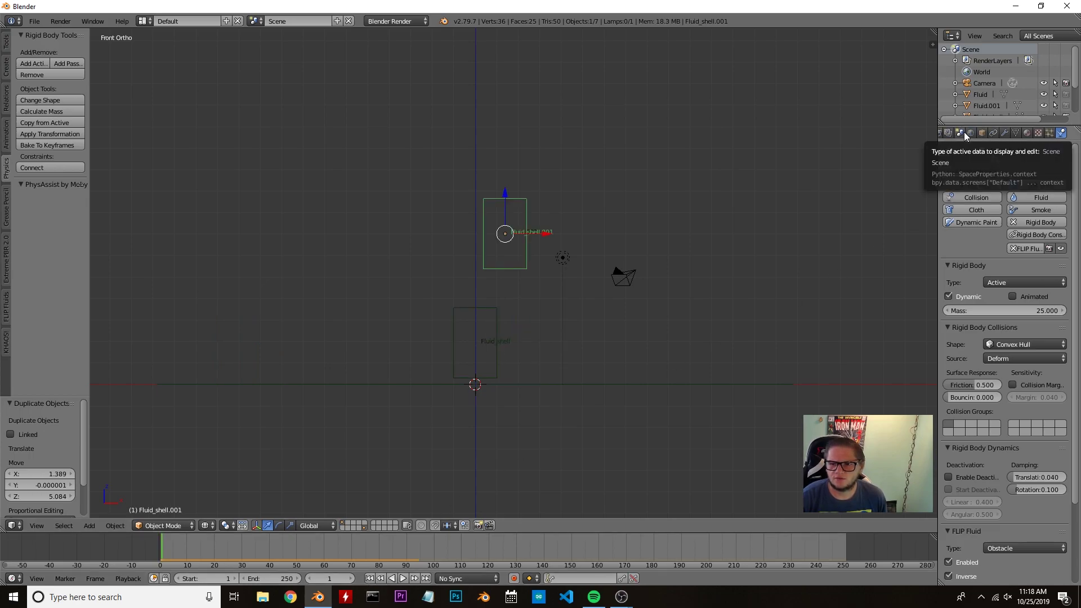
left_click(963, 132)
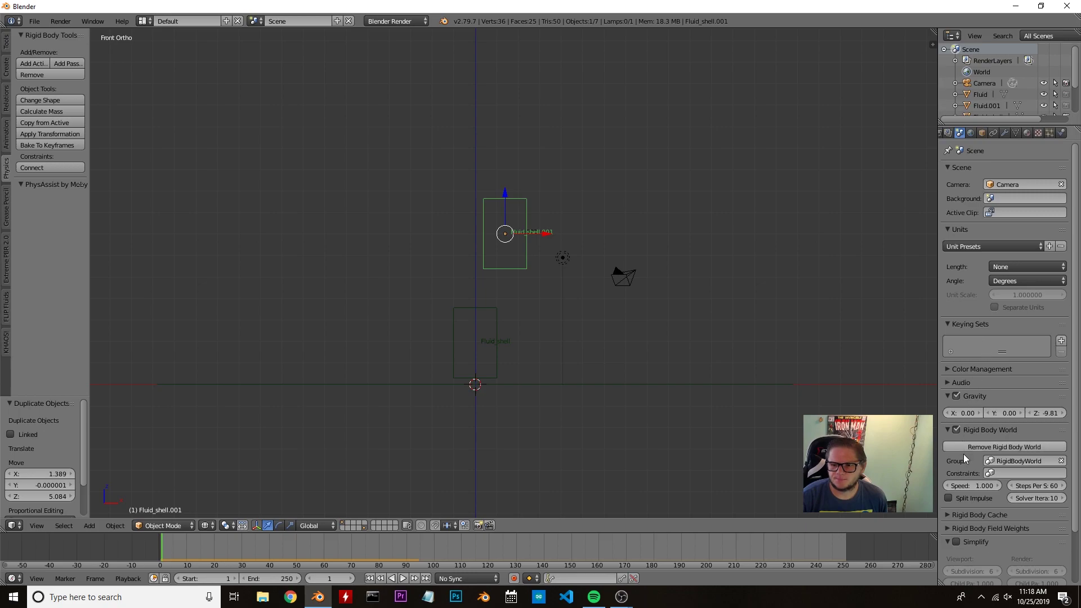
left_click(950, 515)
scroll(964, 500, "down", 4)
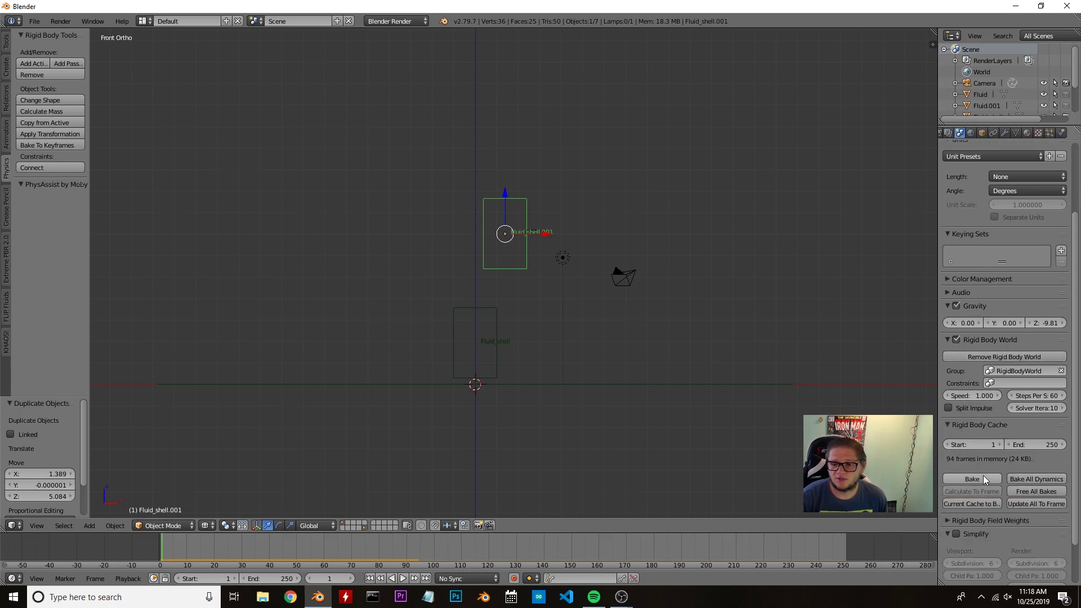
left_click(981, 476)
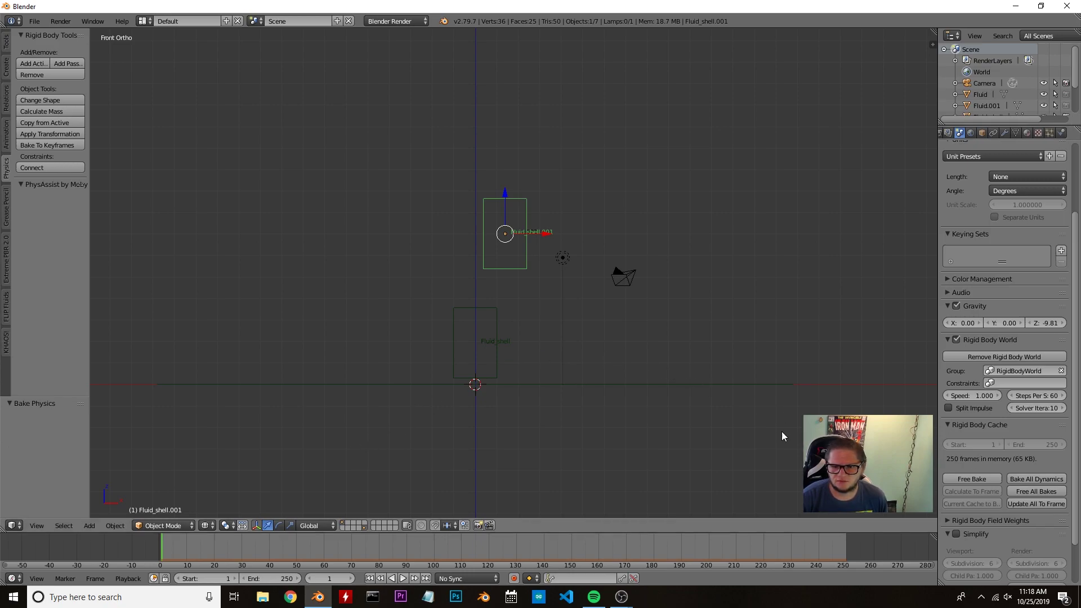
left_click(403, 578)
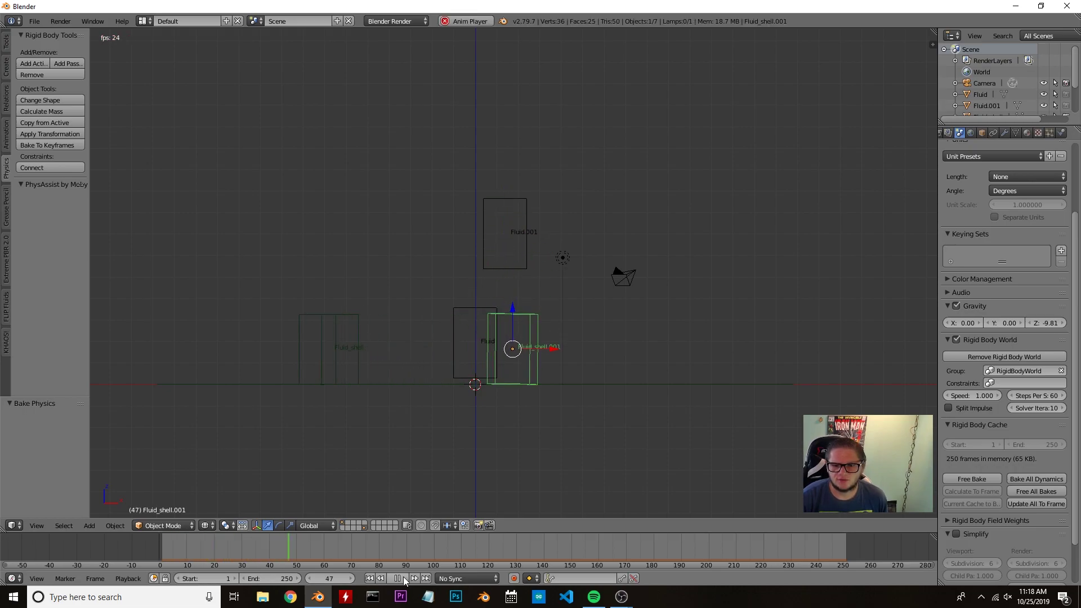
left_click(403, 578)
left_click(369, 578)
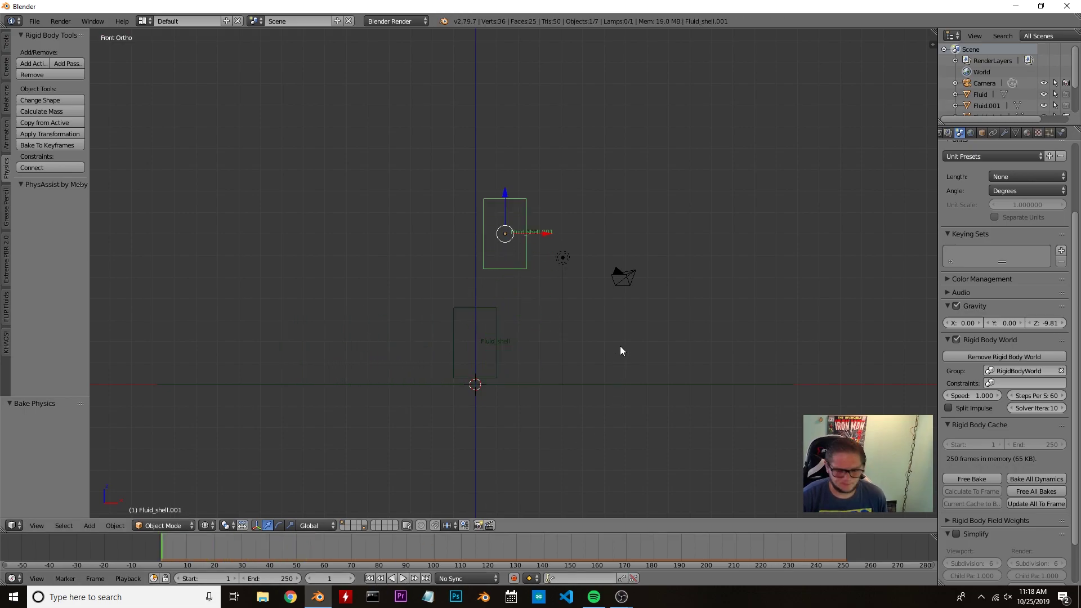
- Add a new cube scaled to 5.350 and raise it to Z 5.451
key("shift+a")
mouse_move(620, 347)
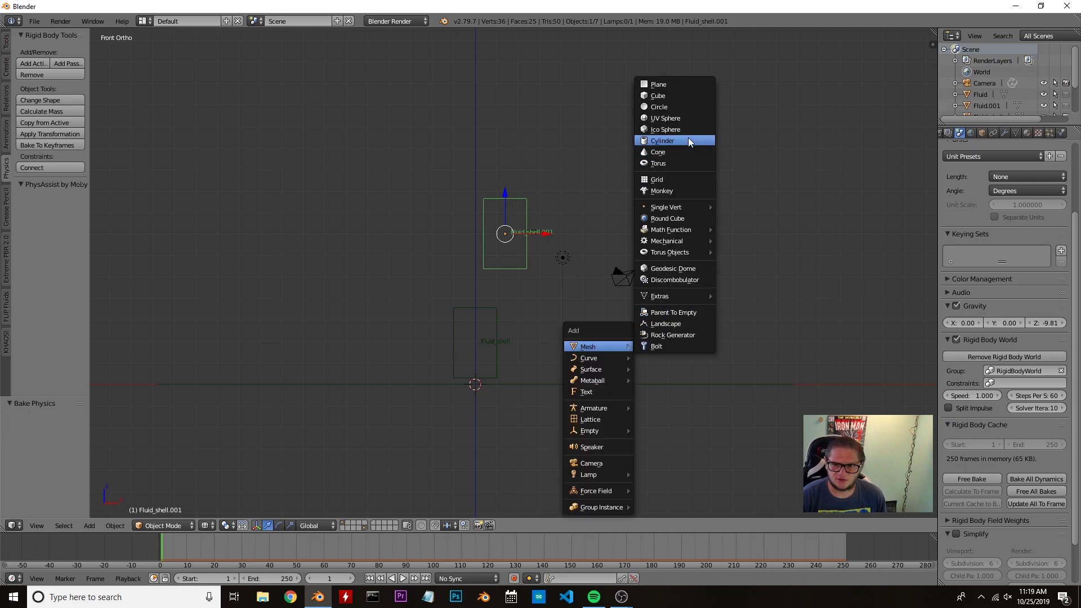
left_click(677, 94)
key("s")
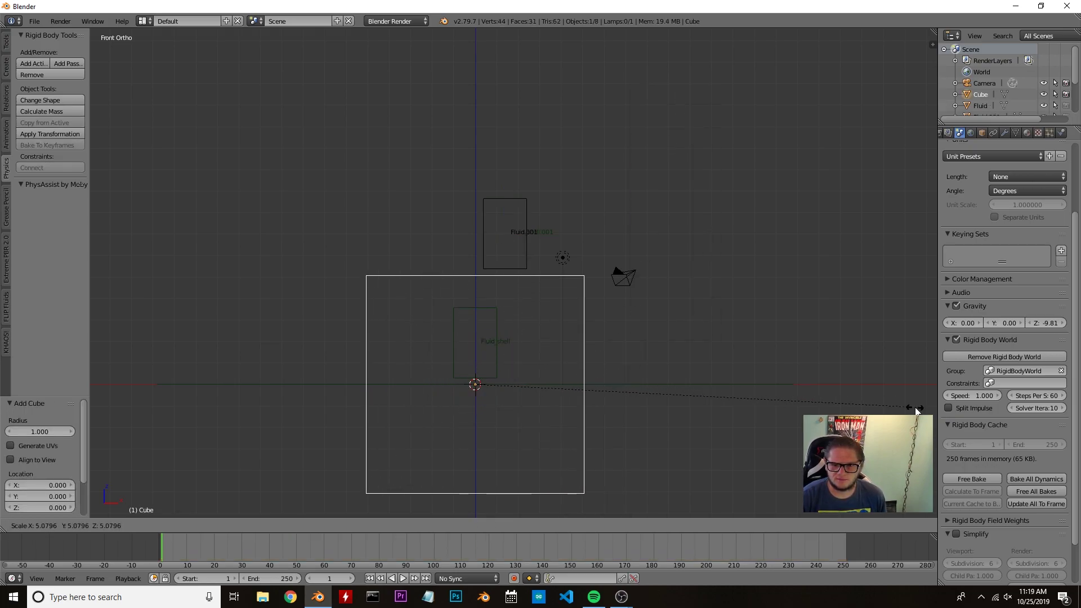
left_click(916, 410)
key("g")
key("z")
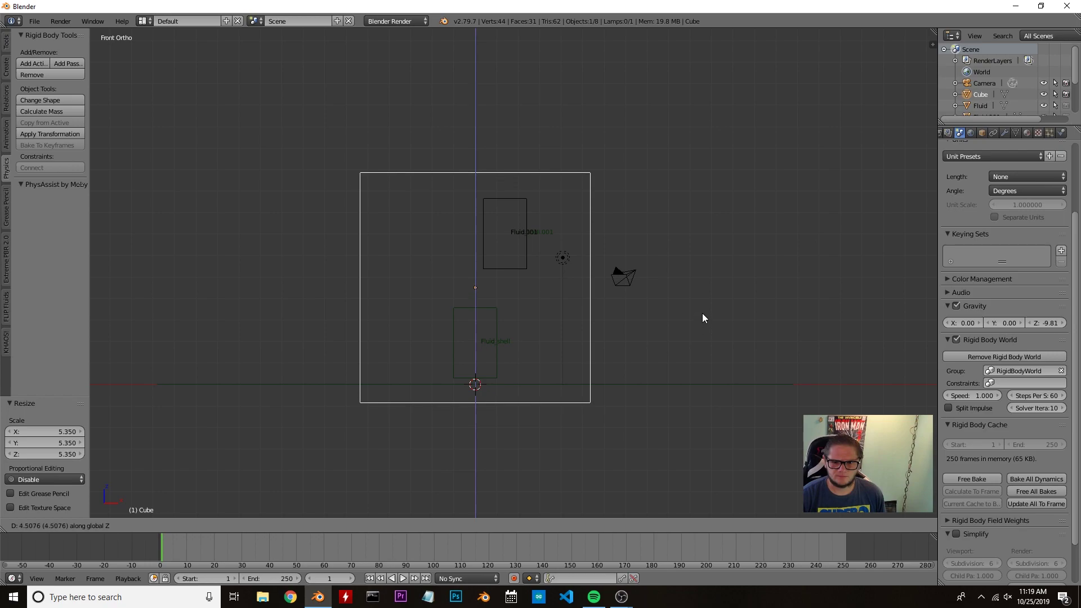
left_click(706, 292)
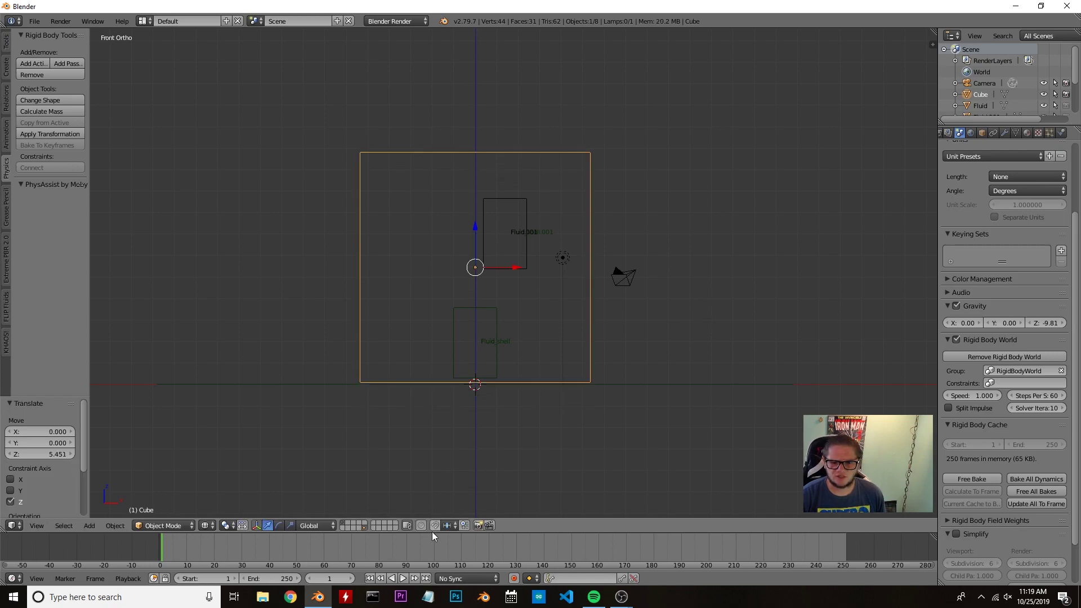
- Check playback at frame 117, then scale the cube to 2.430 on X and Y only
left_click(403, 578)
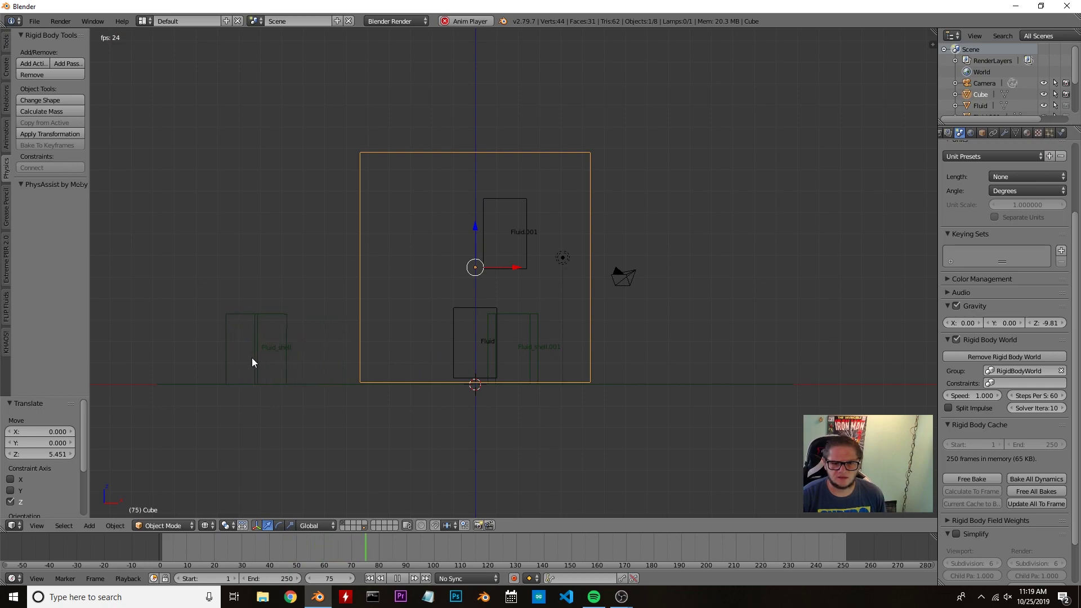
left_click(397, 578)
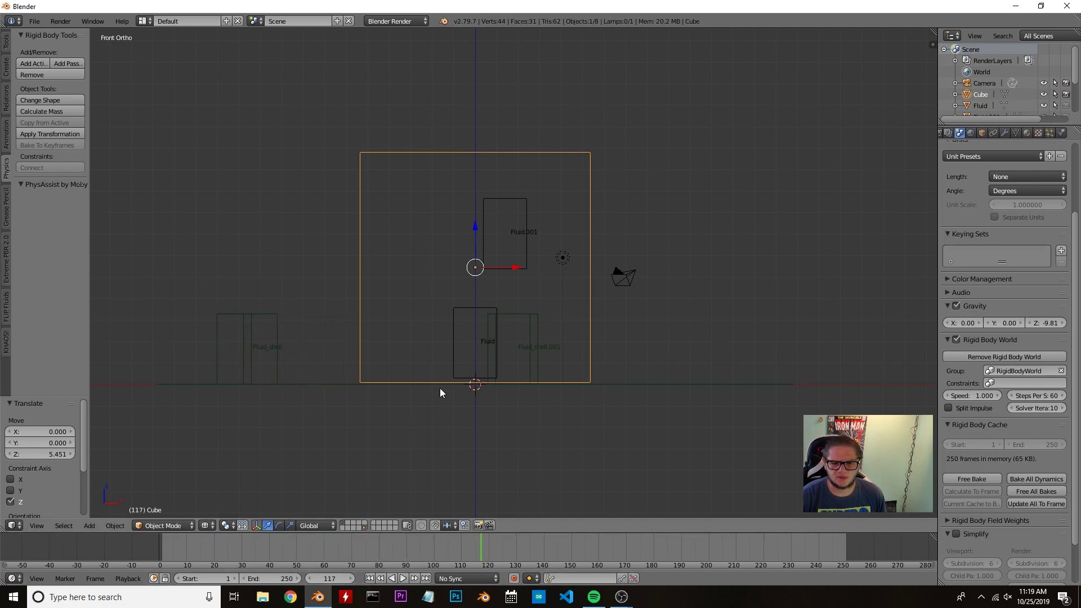
key("s")
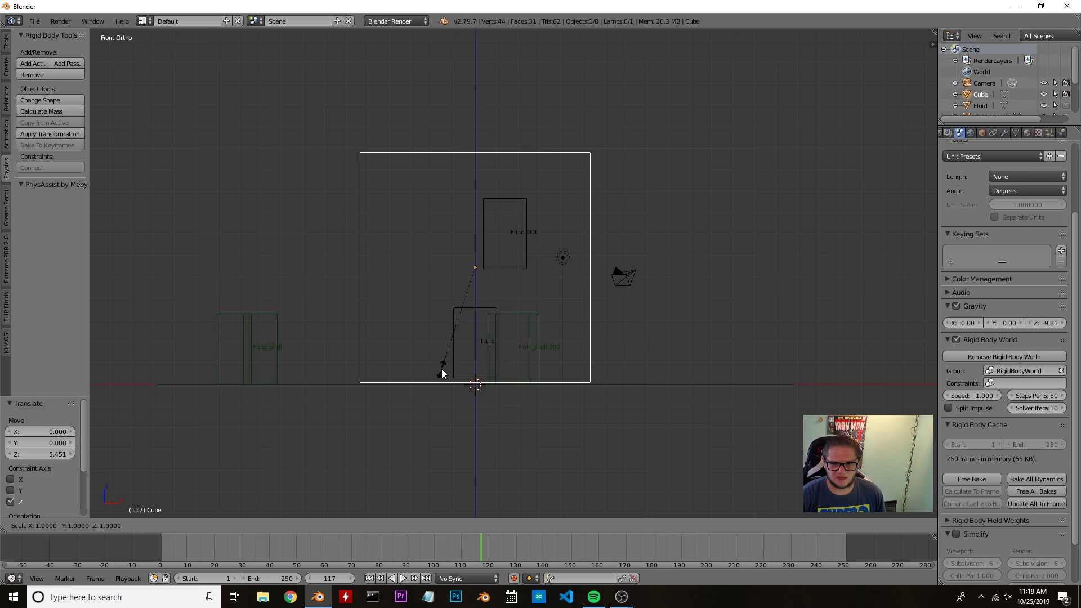
key("shift+z")
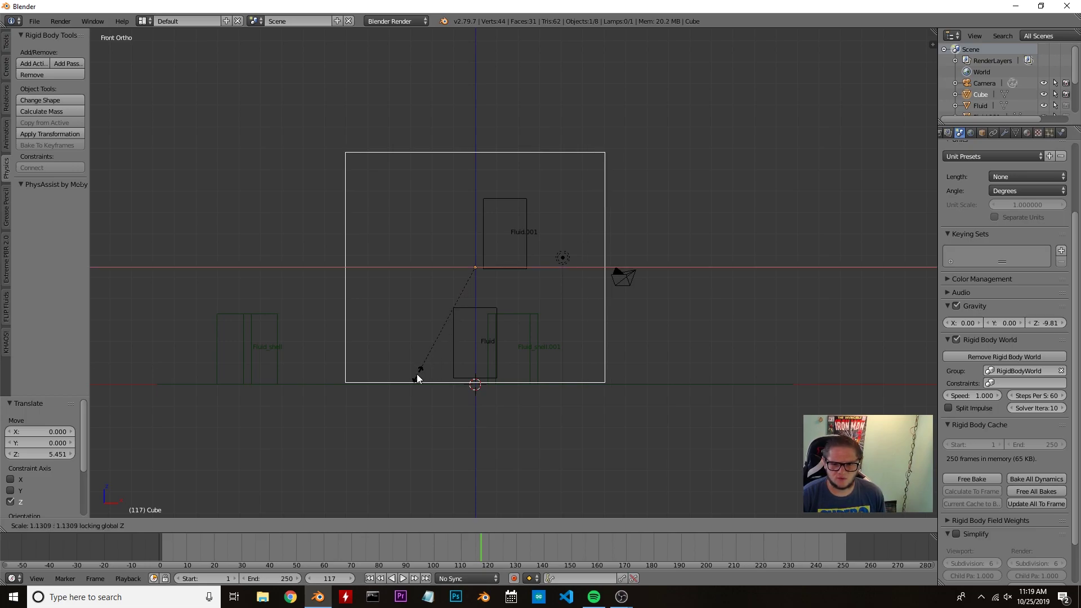
left_click(244, 390)
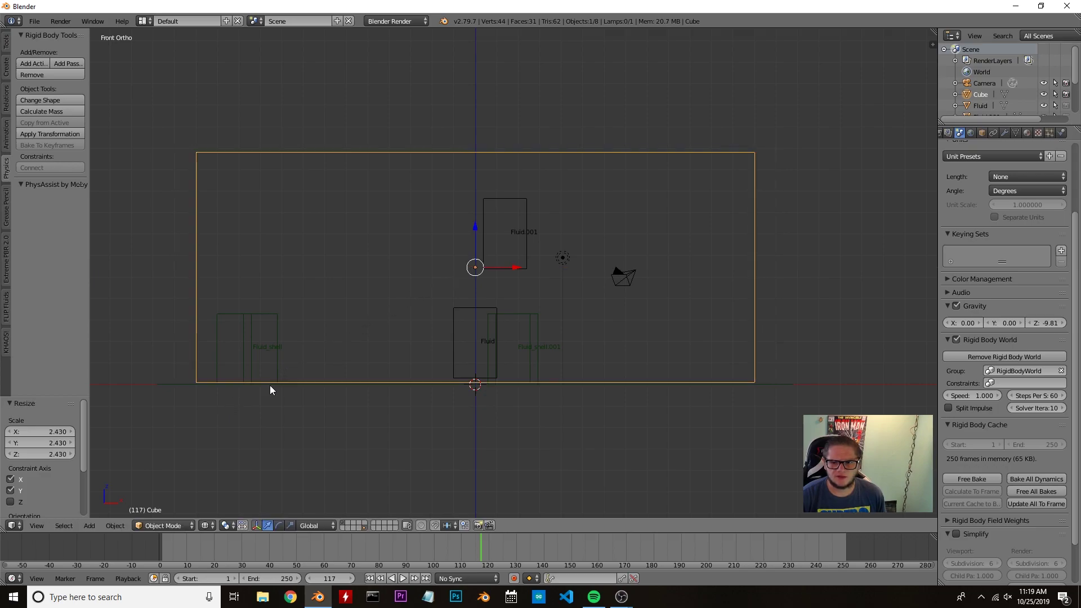
- Make the cube a FLIP Fluid domain with grid resolution 300
left_click(1061, 133)
left_click(1044, 250)
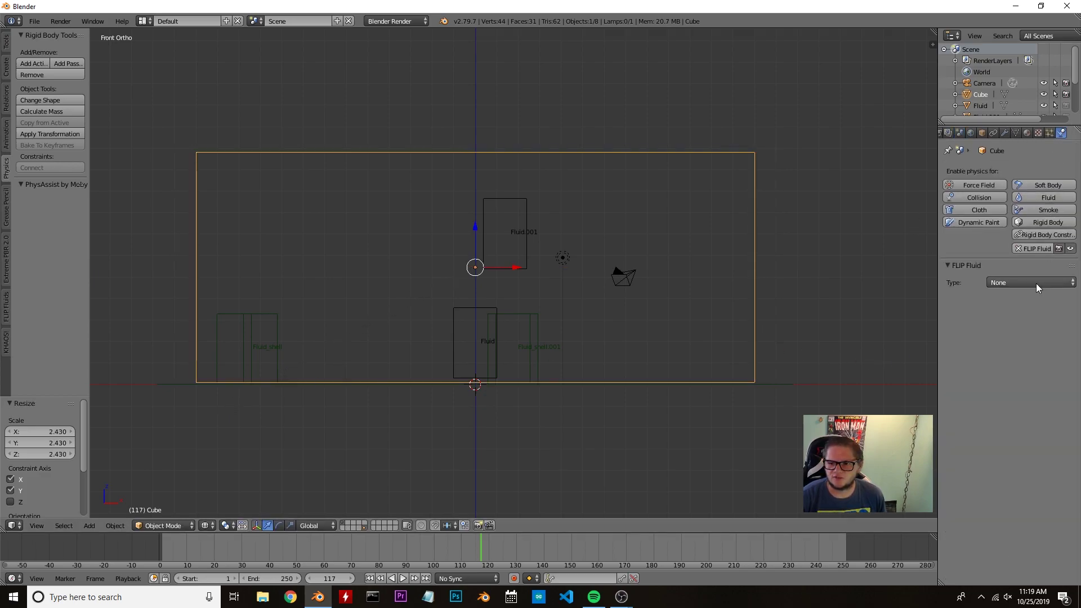
left_click(1036, 282)
left_click(1024, 257)
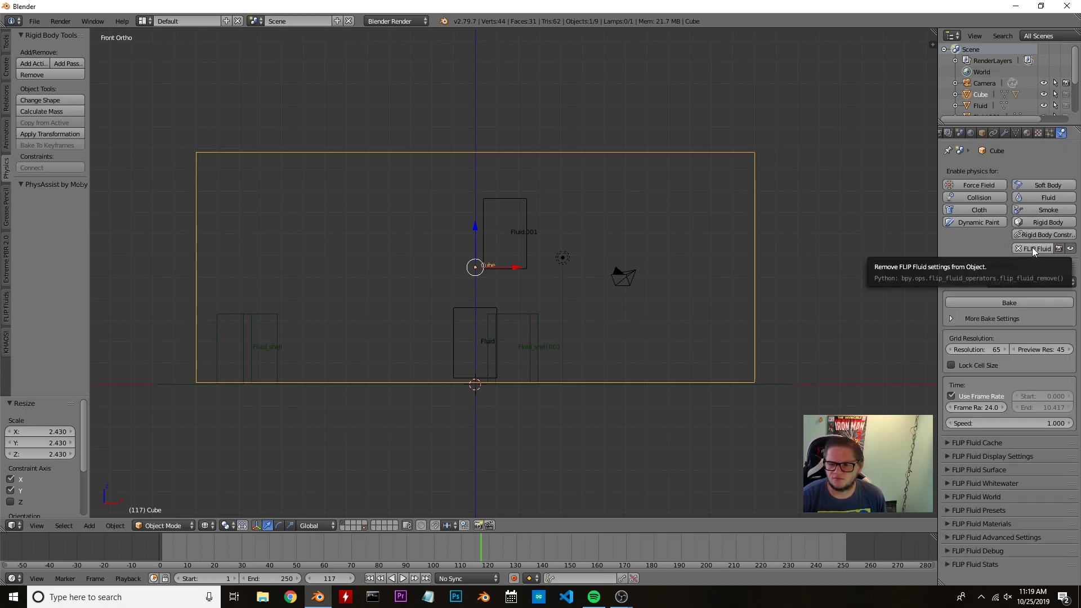
left_click(979, 350)
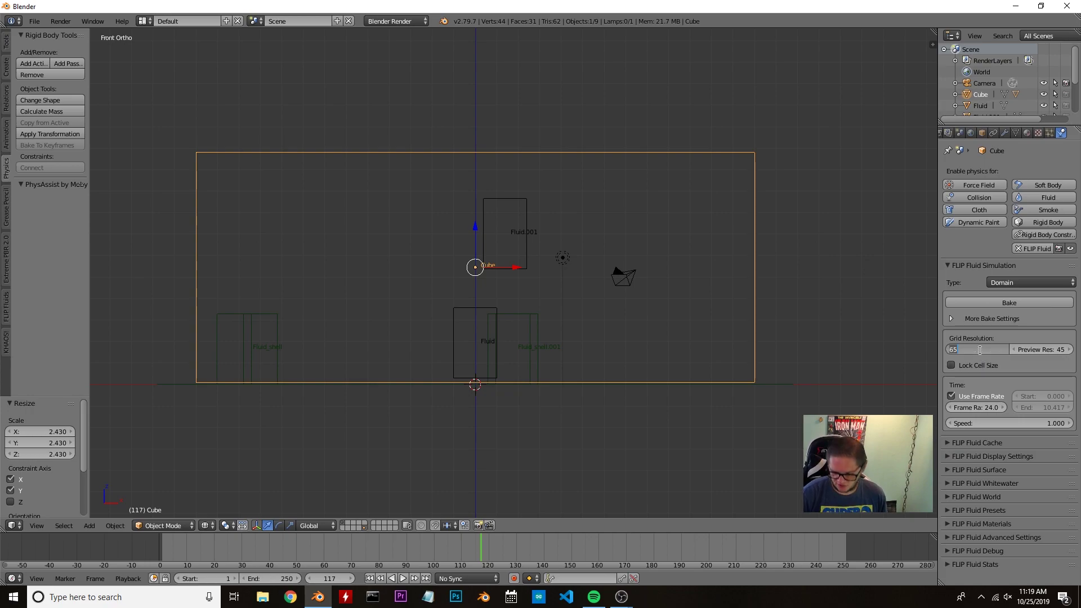
type("300")
key("Return")
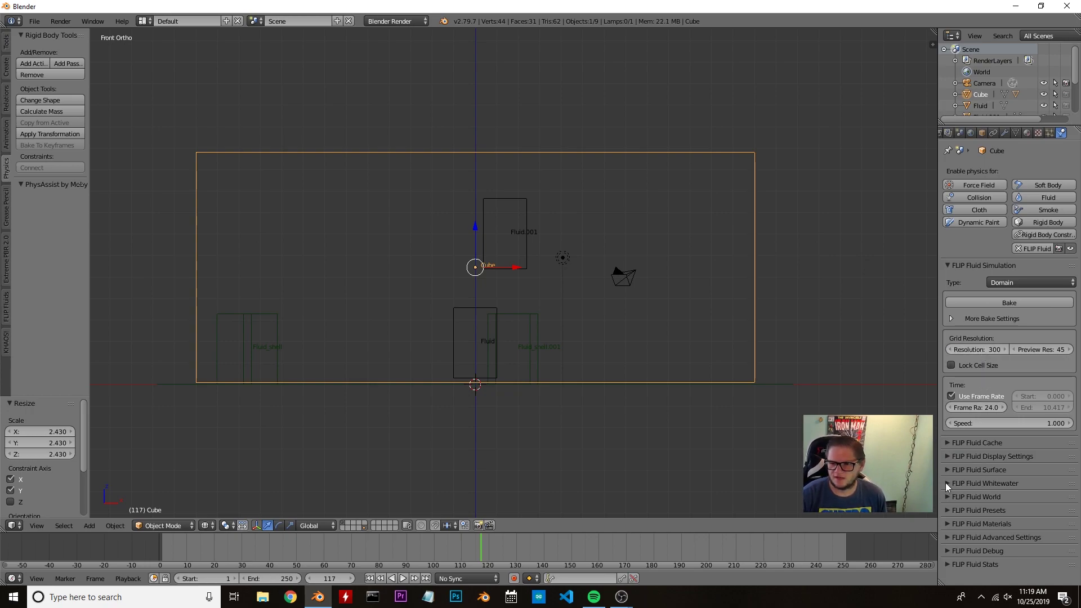
- Enable whitewater with Advanced settings and start baking the fluid simulation
left_click(975, 483)
scroll(980, 485, "down", 1)
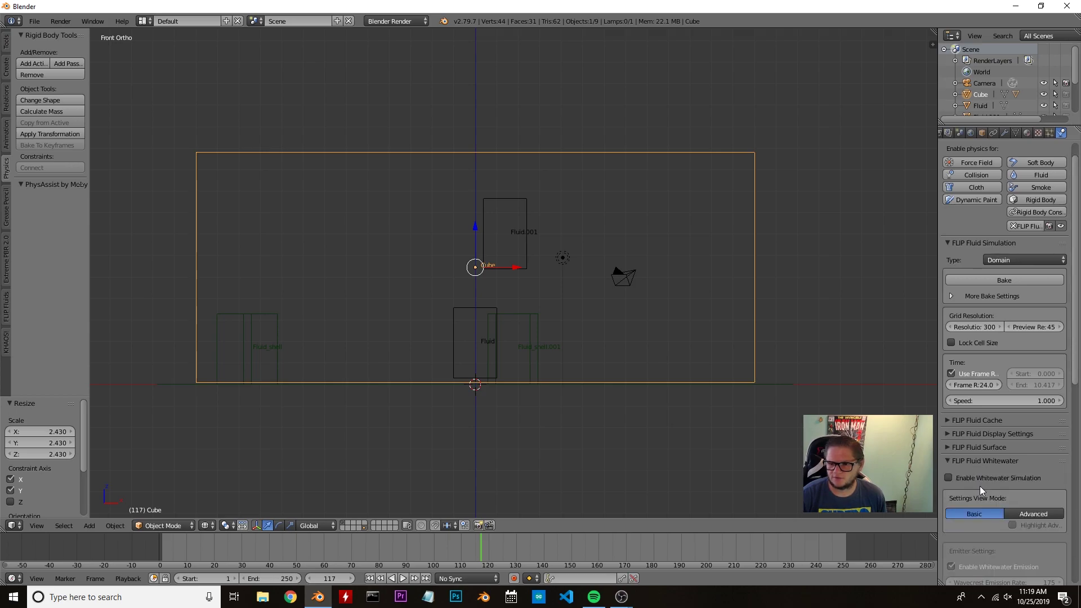
left_click(948, 477)
scroll(990, 470, "down", 2)
scroll(1036, 445, "down", 2)
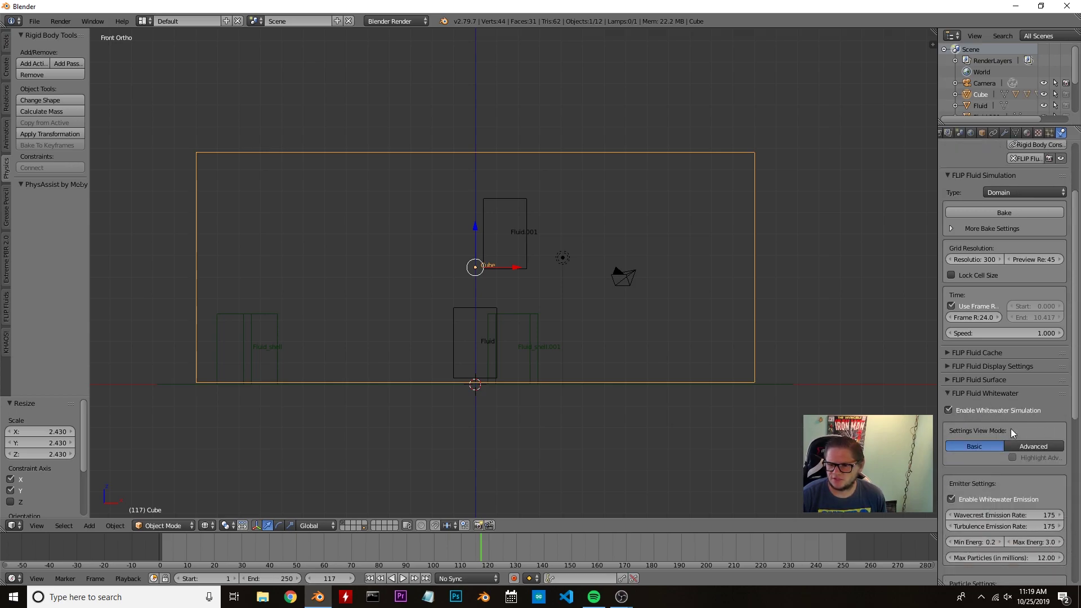
left_click(1028, 423)
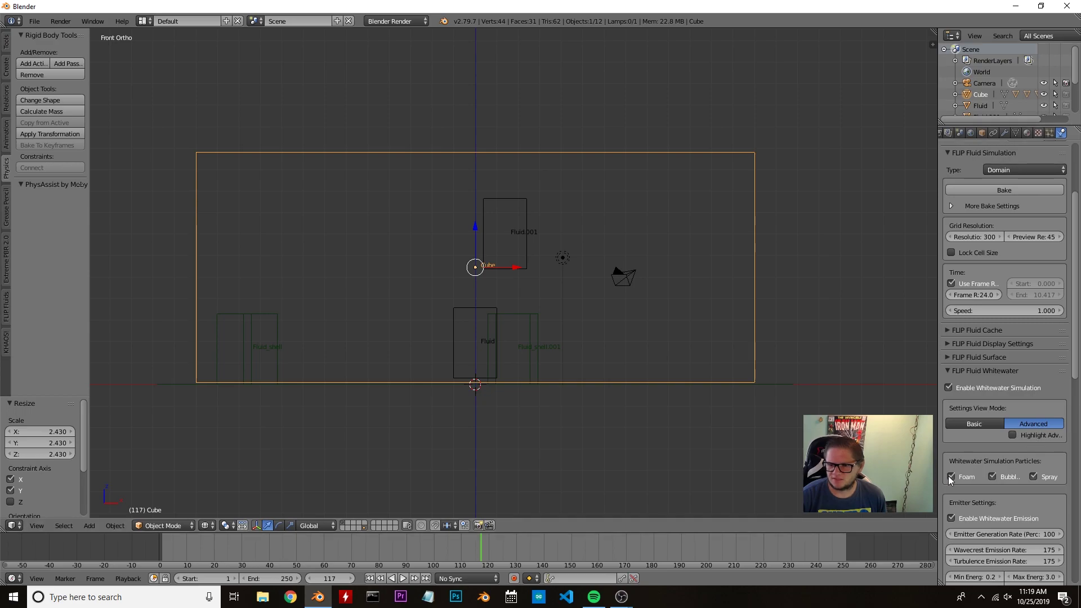
scroll(1034, 324, "up", 5)
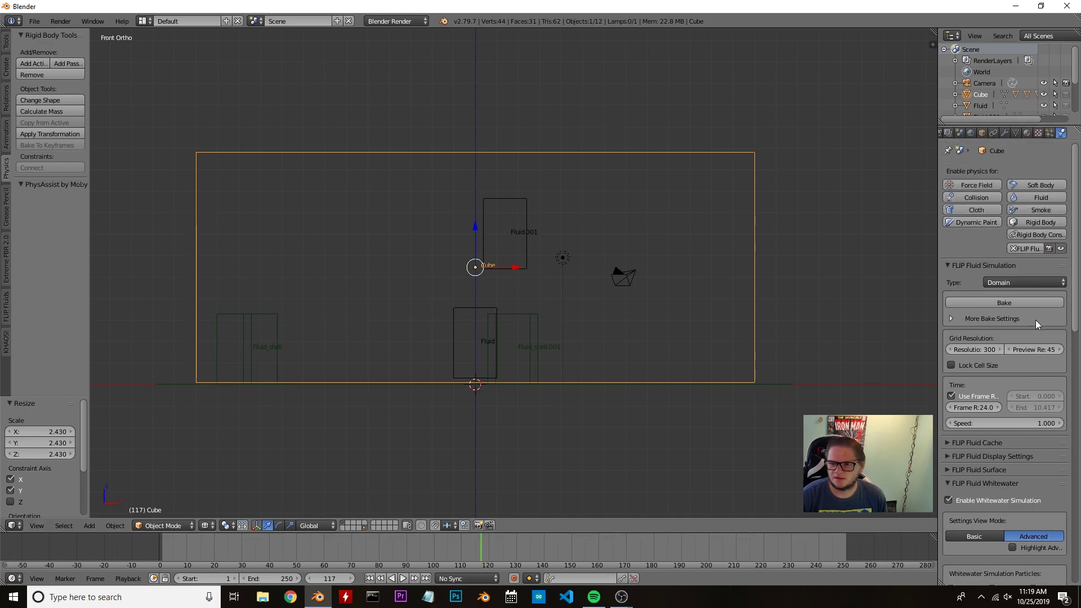
left_click(1032, 190)
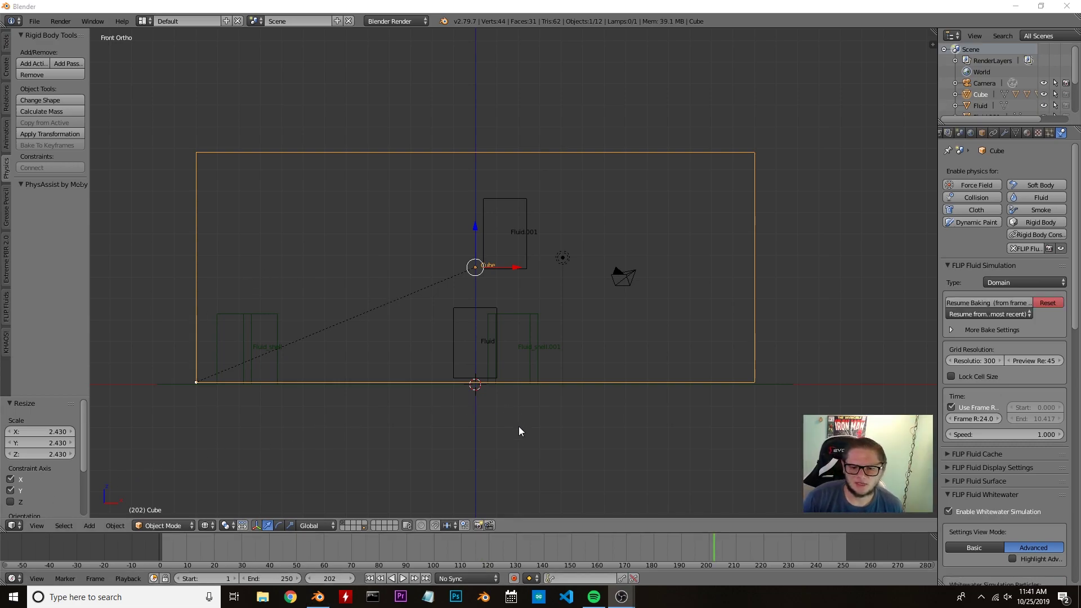
- Play the baked fluid from frame 1, briefly viewing it in perspective, and stop at frame 87
left_click(369, 578)
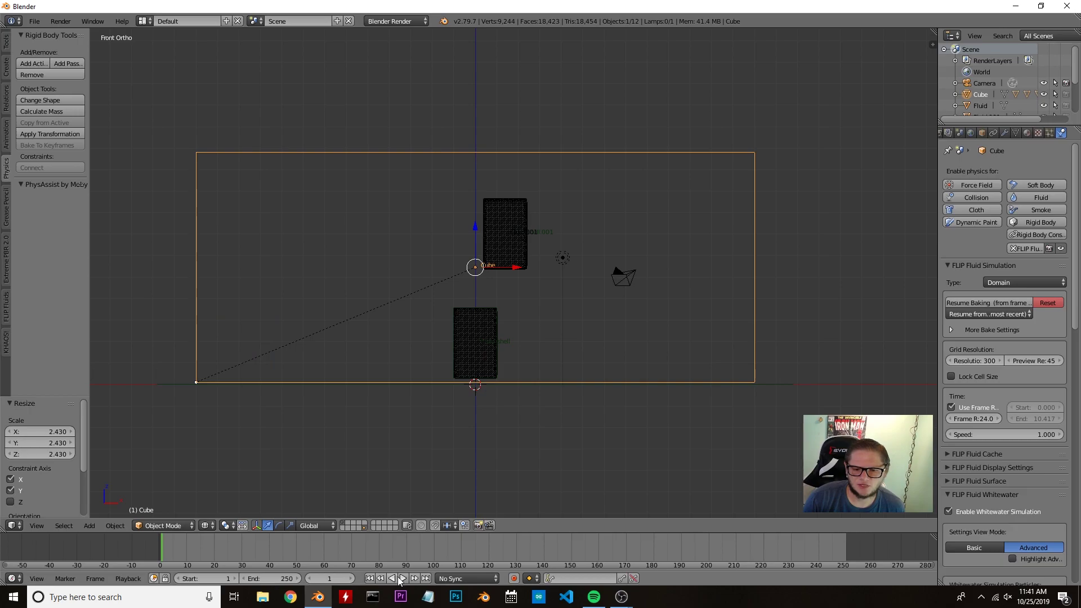
left_click(403, 578)
key("KP_5")
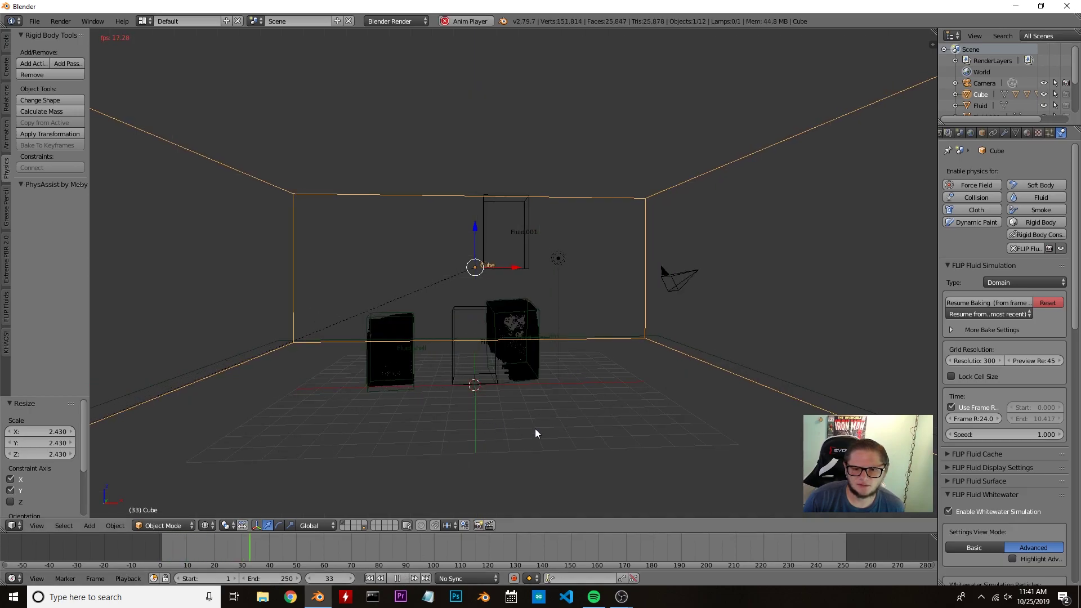
middle_click_drag(535, 433, 513, 435)
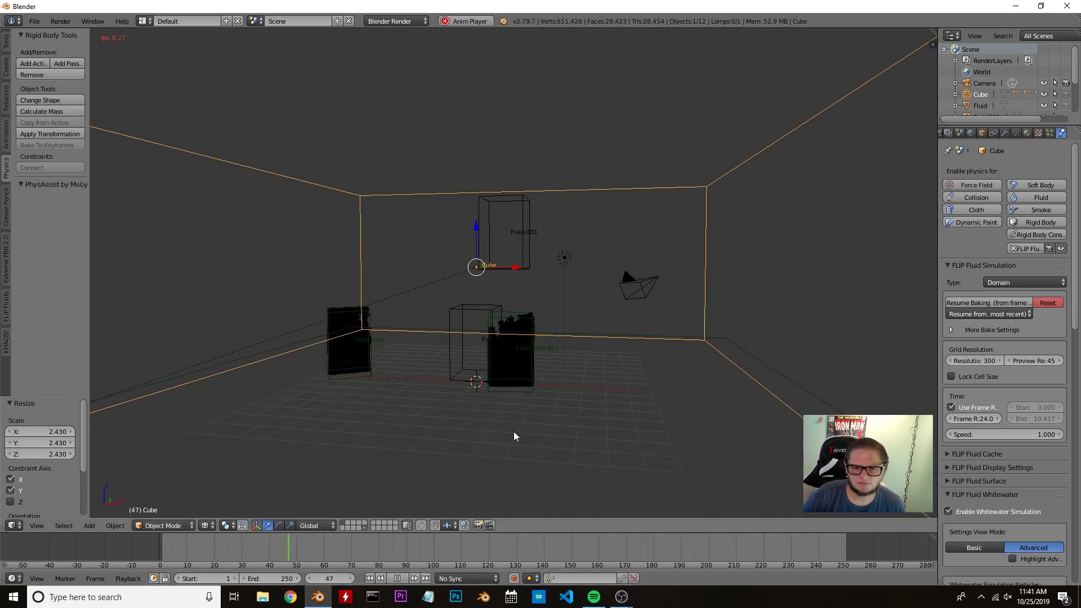
key("KP_1")
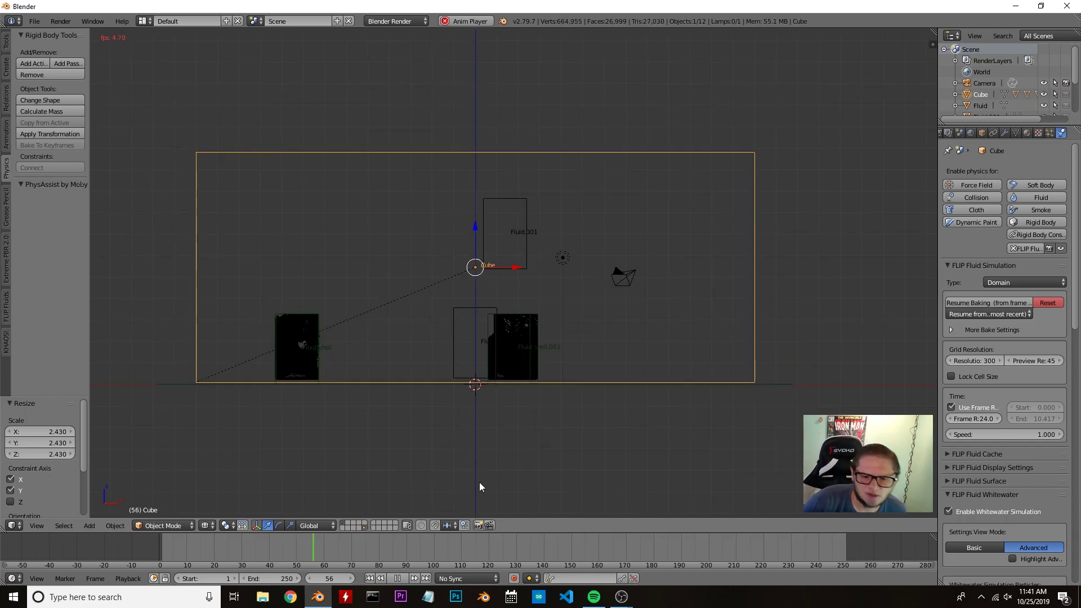
left_click(399, 578)
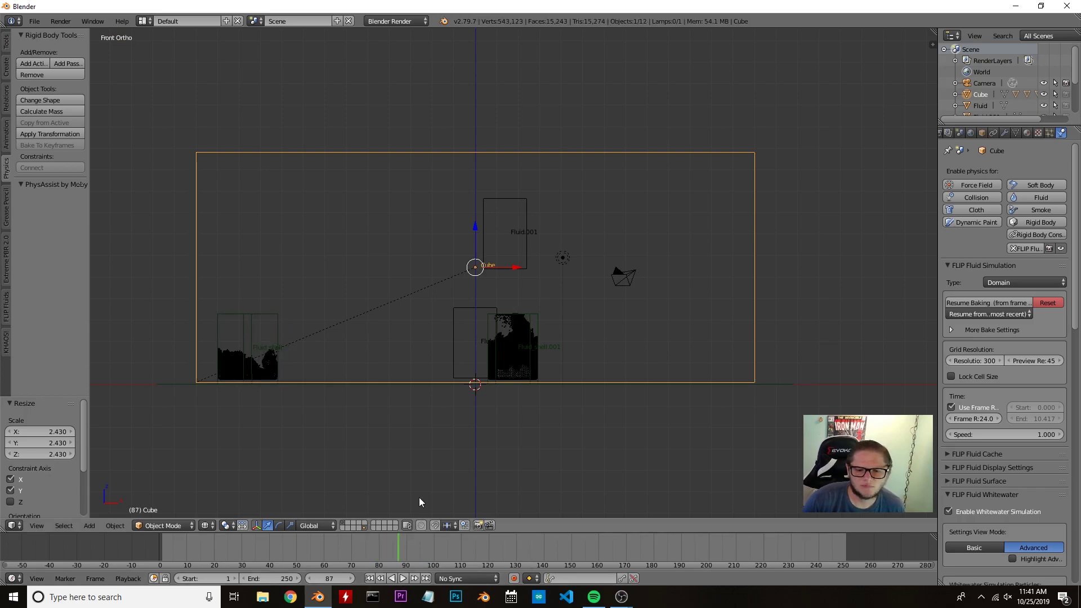
- From the camera view, walk the viewpoint back until the whole domain box is visible
key("KP_0")
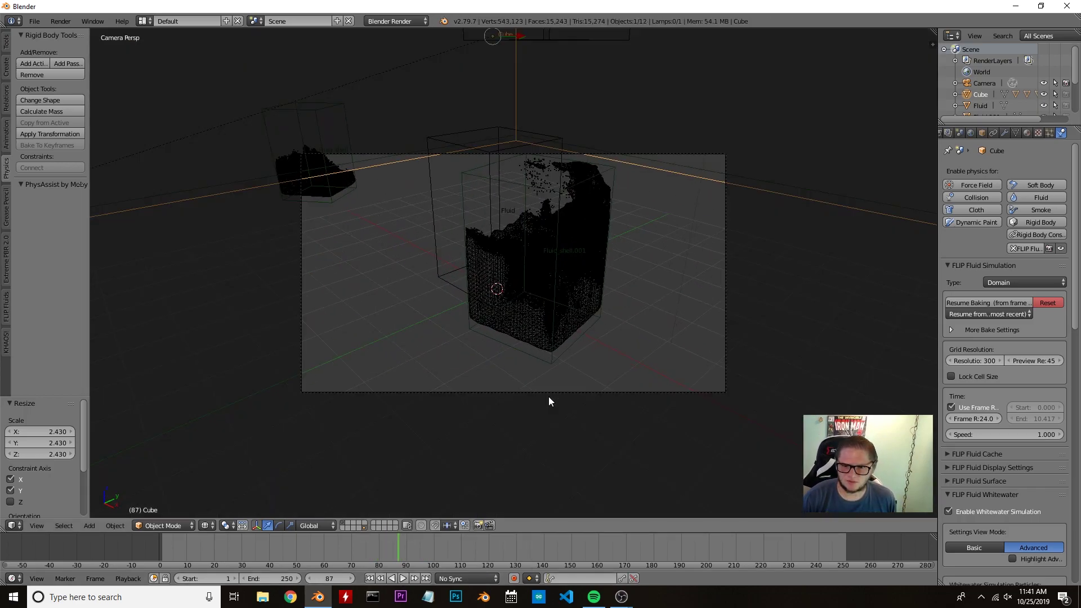
scroll(548, 398, "down", 2)
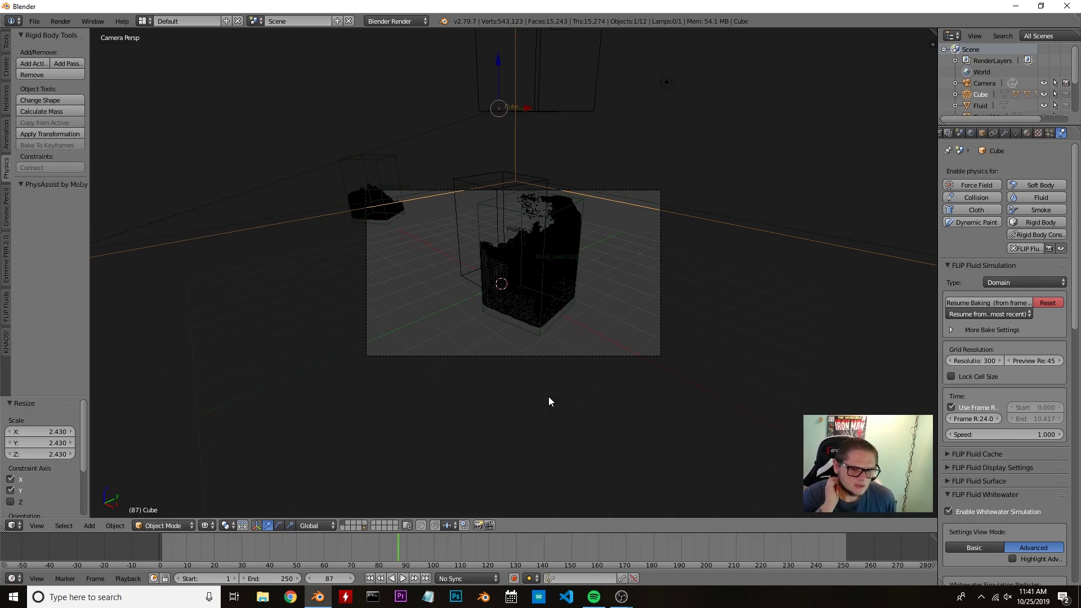
scroll(549, 398, "up", 2)
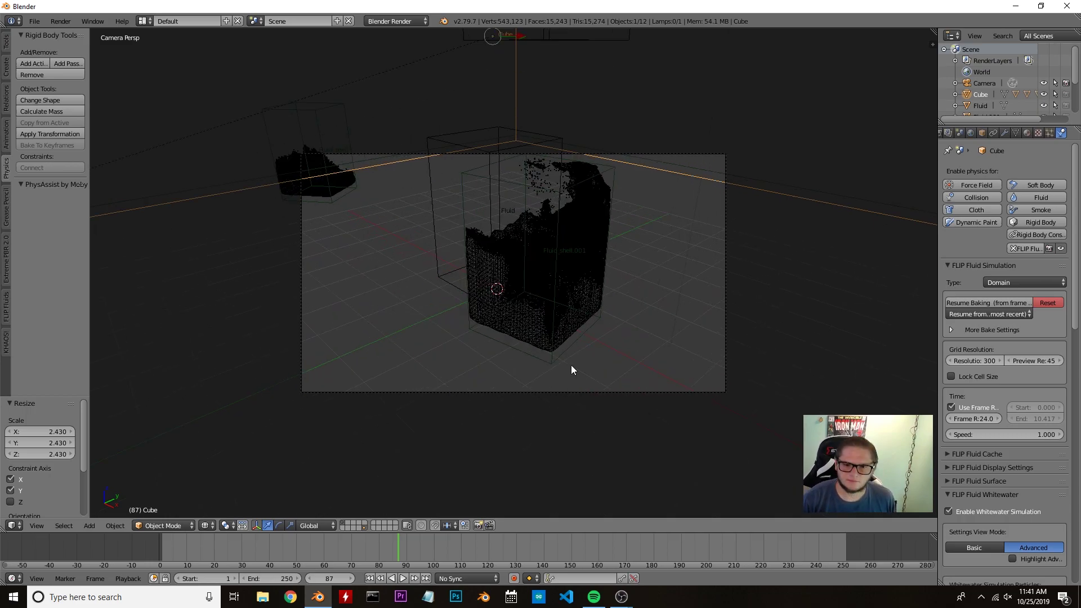
key("shift+f")
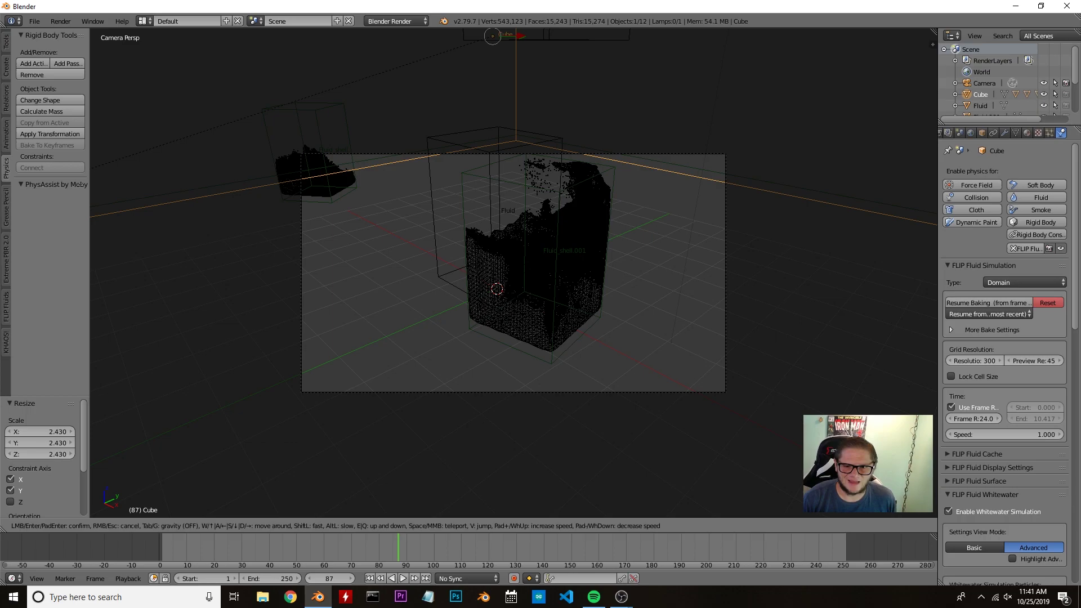
key("s")
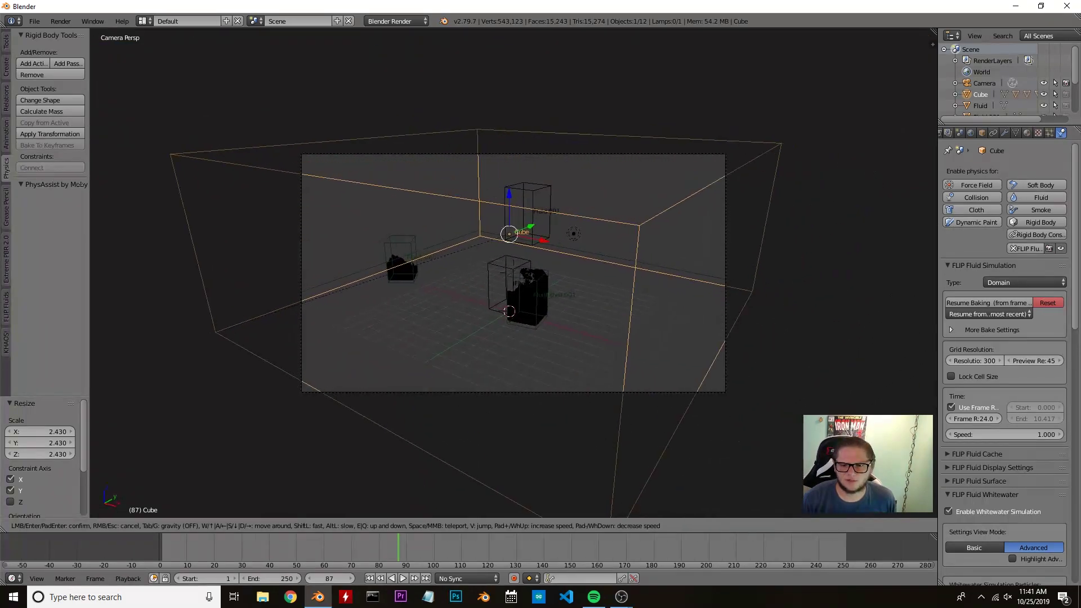
key("a")
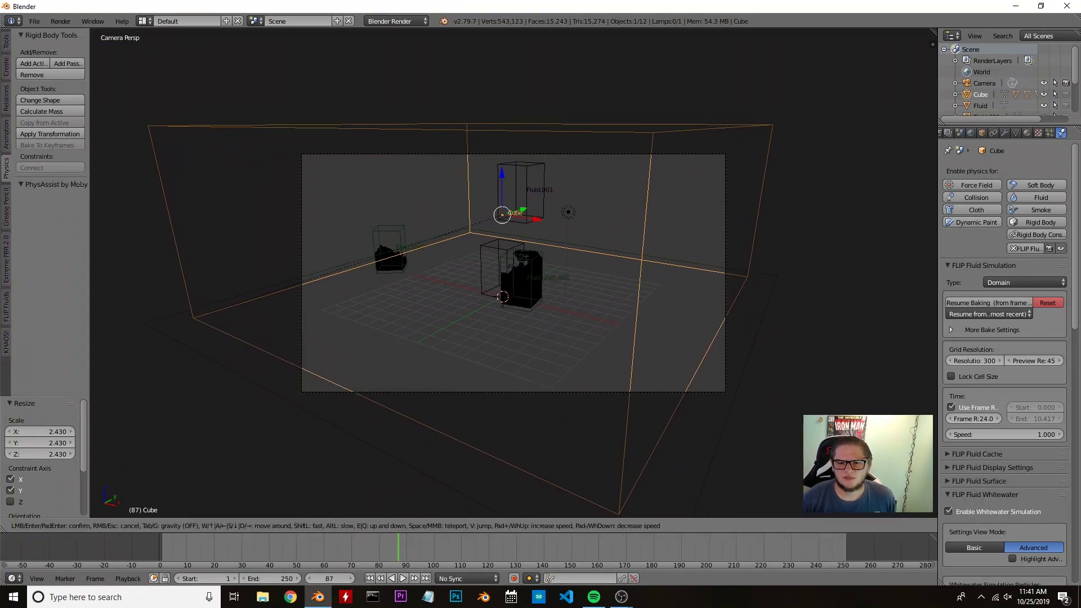
key("d")
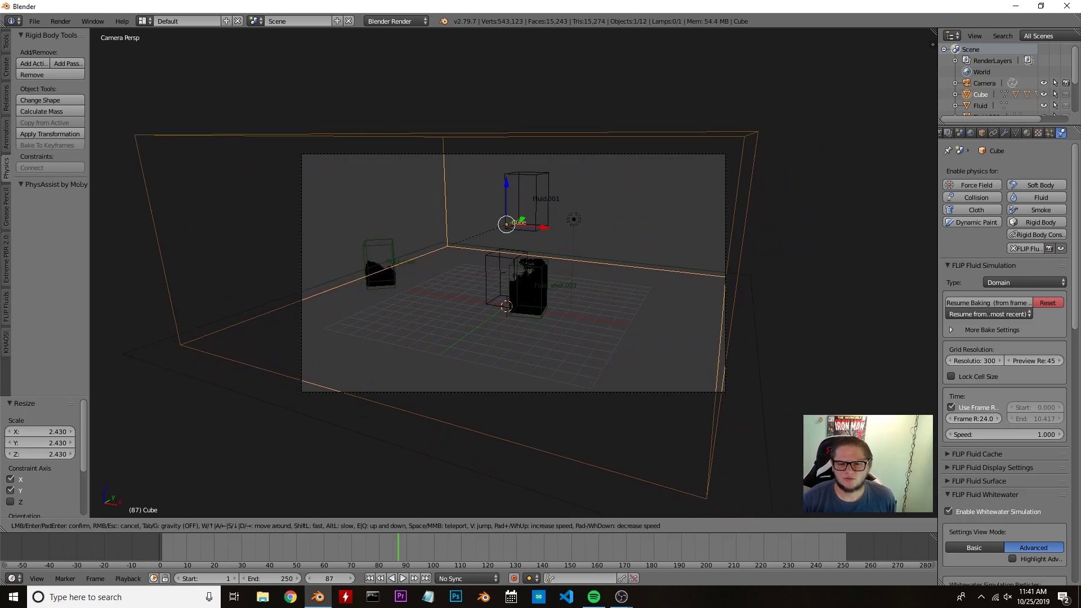
key("e")
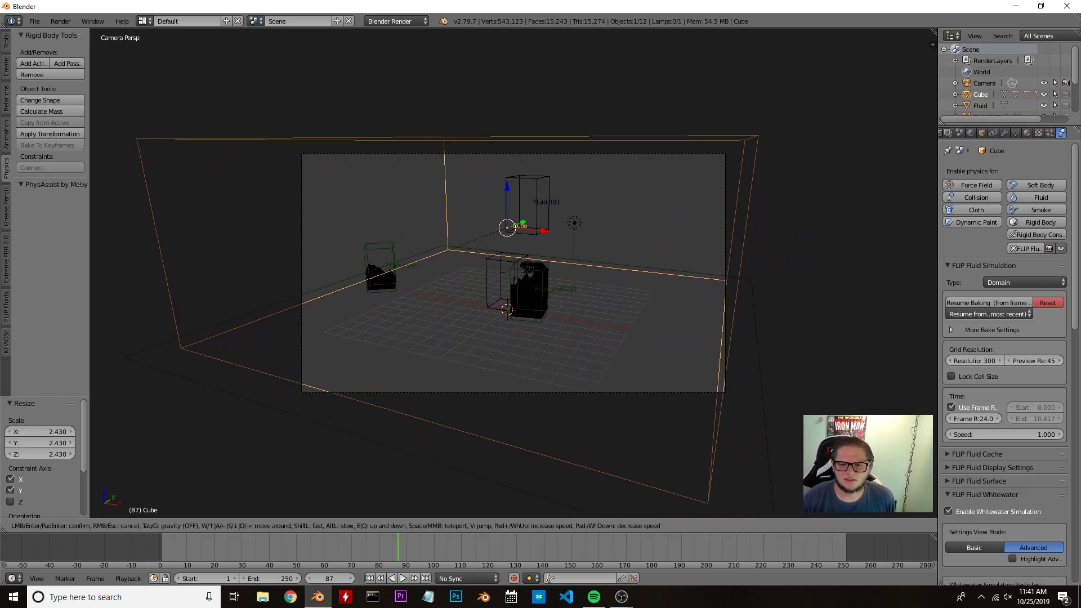
left_click(485, 269)
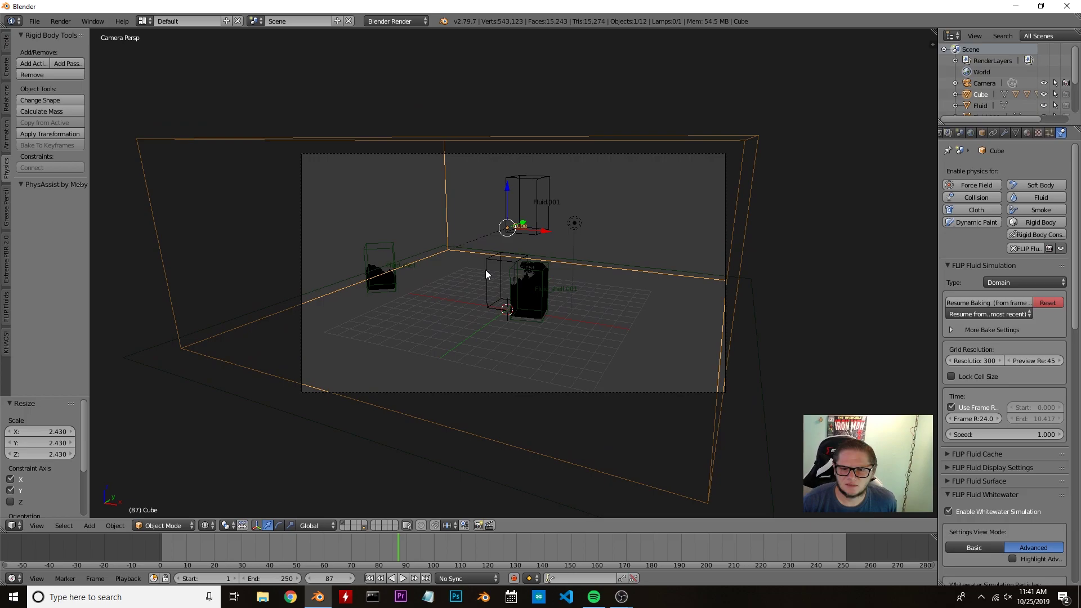
- Return to frame 1, switch the render engine to Cycles and show the Rendered viewport preview
left_click(372, 579)
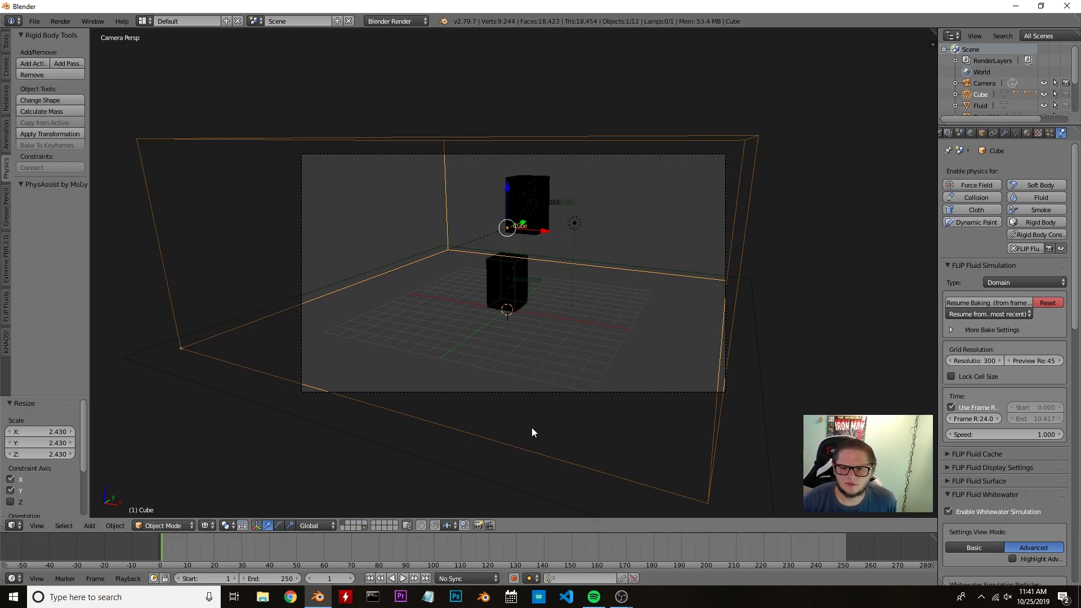
left_click(396, 21)
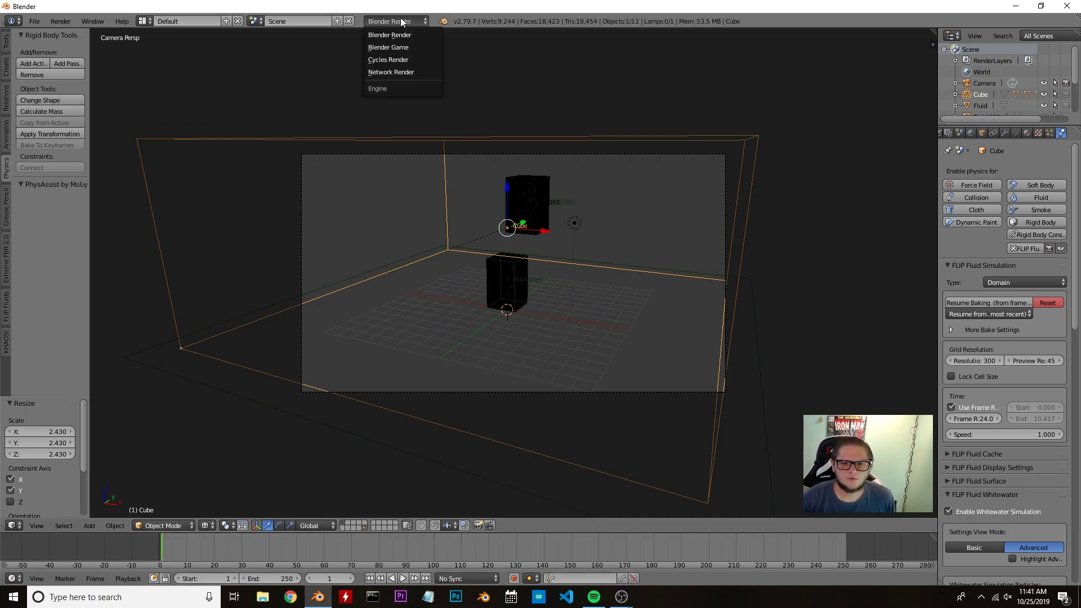
left_click(400, 61)
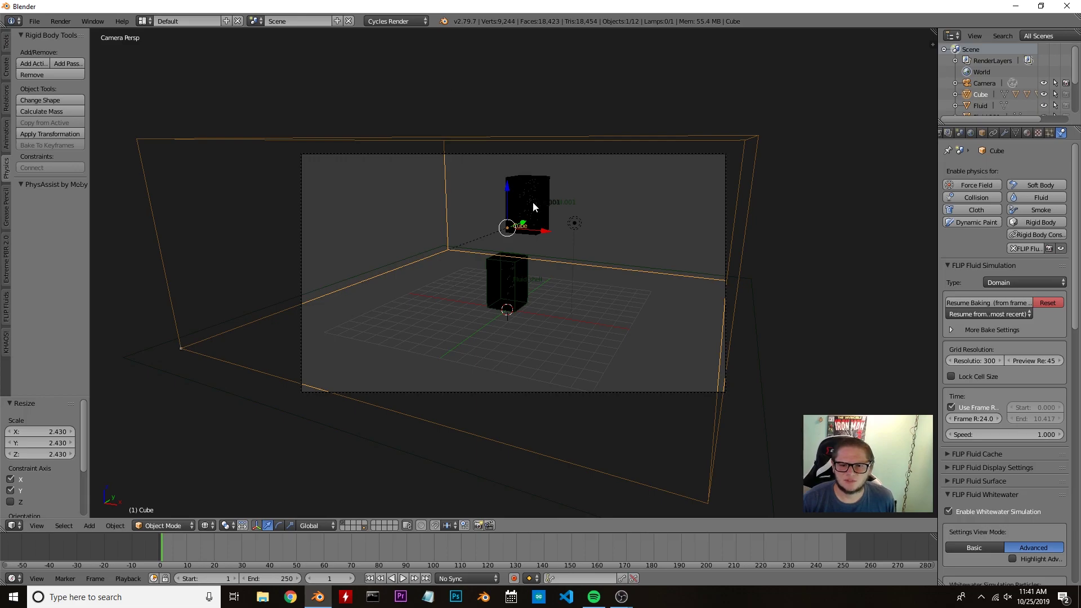
key("shift+z")
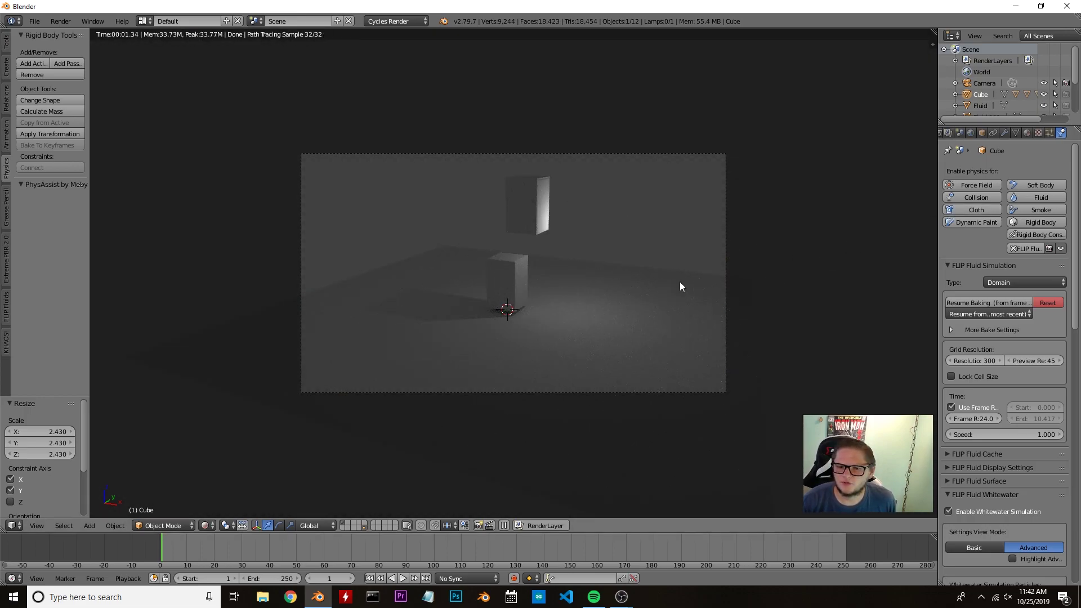
- Enable world nodes, feed the world Color from a Sky Texture, and turn off its Camera ray visibility
left_click(971, 133)
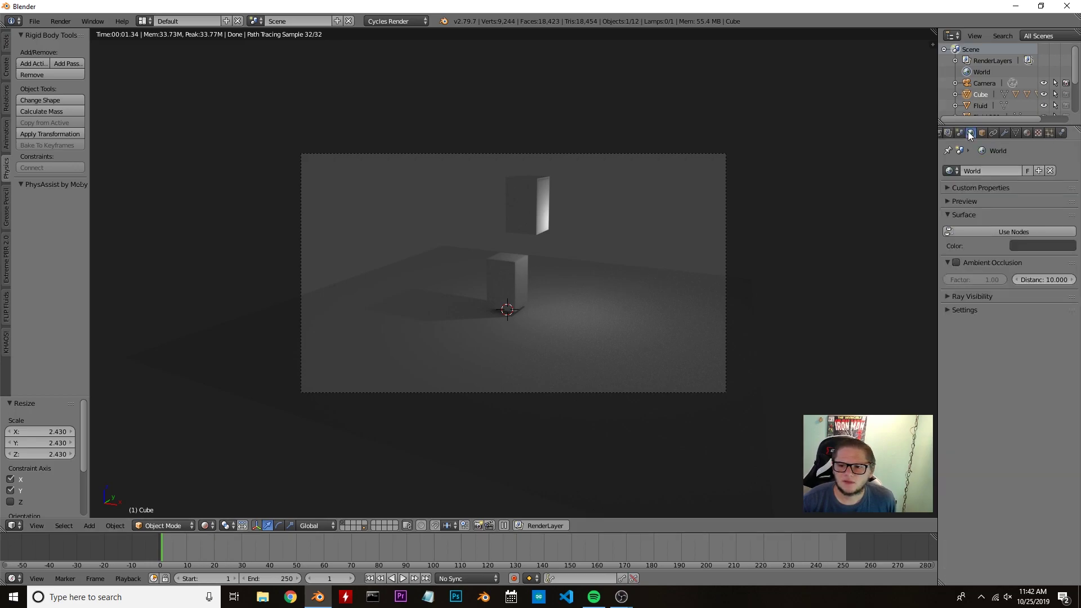
left_click(998, 229)
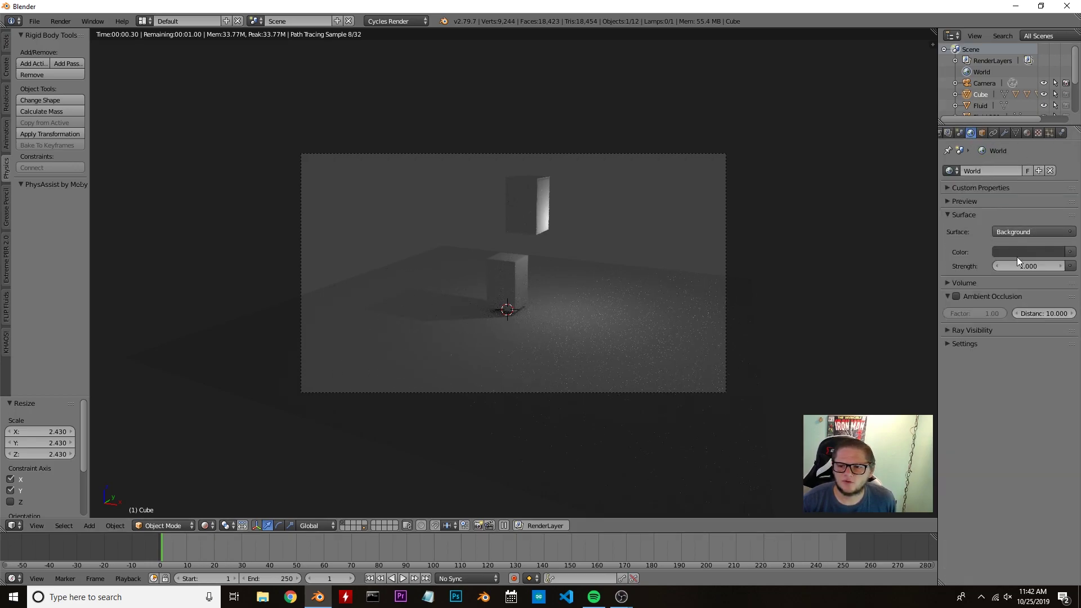
left_click(1071, 251)
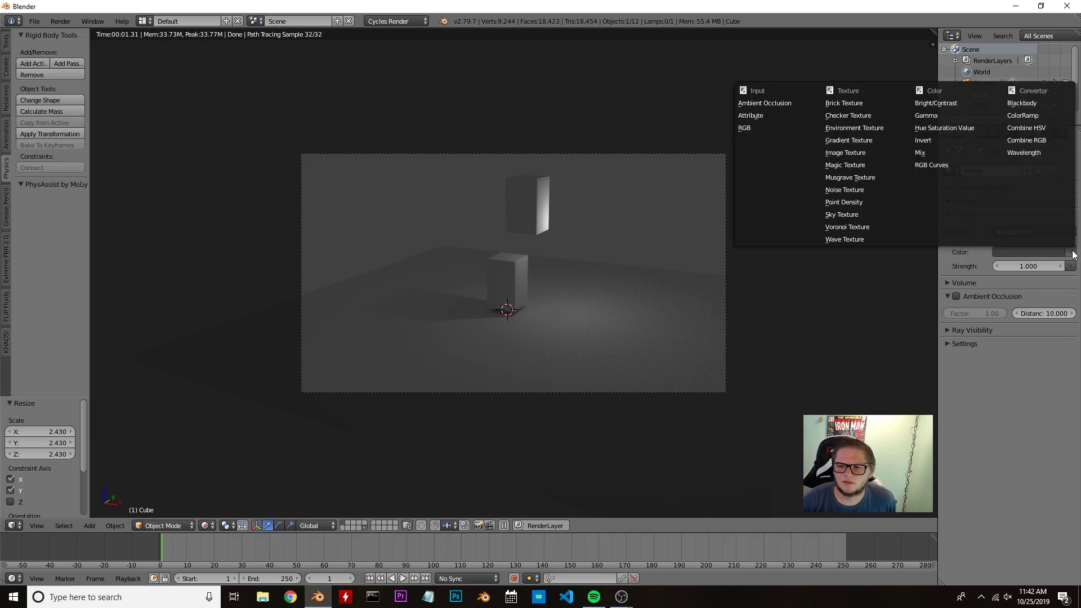
left_click(847, 213)
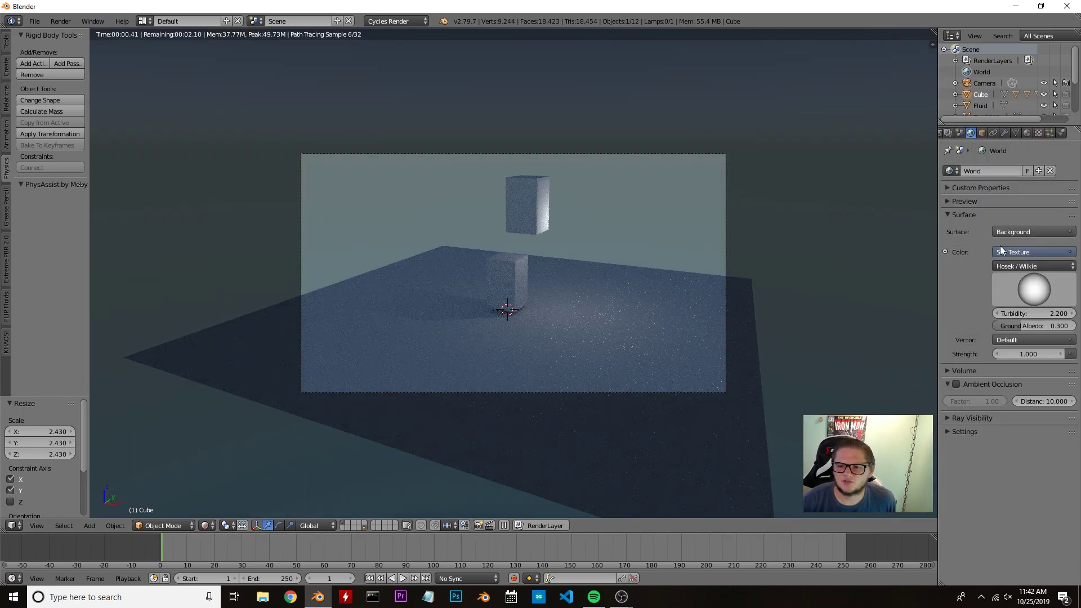
left_click(943, 419)
left_click(948, 434)
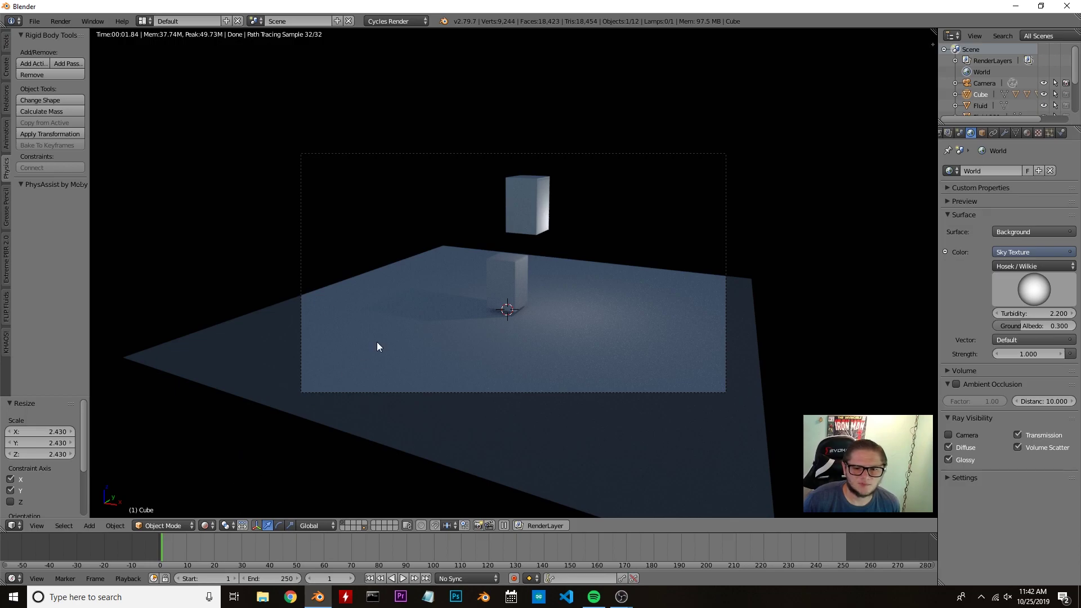
- Give the Plane a new Material.001 with a Brick Texture colour and check it in Rendered view
key("z")
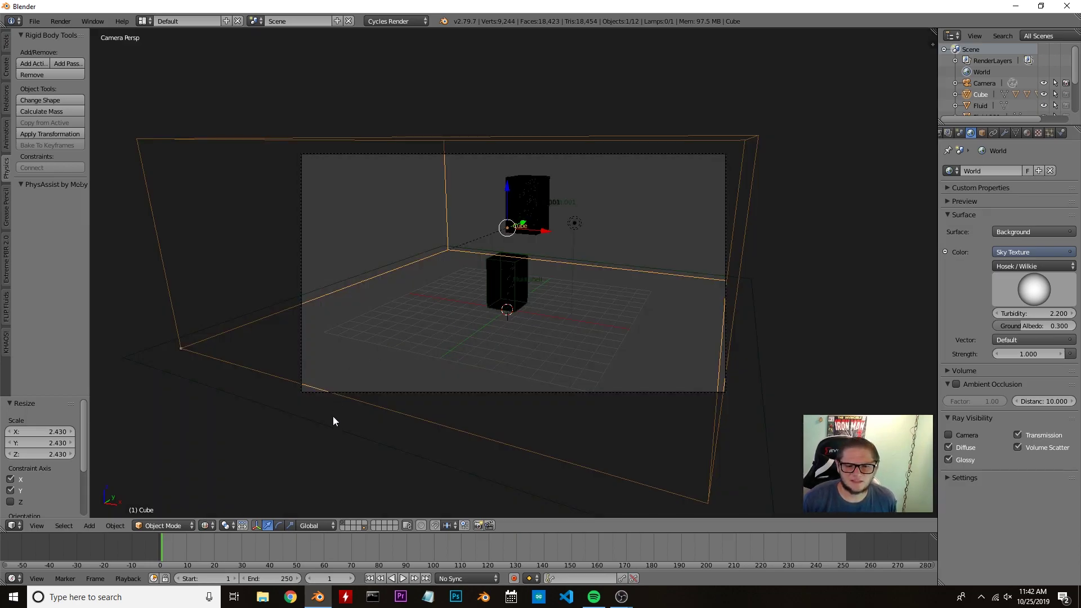
right_click(357, 381)
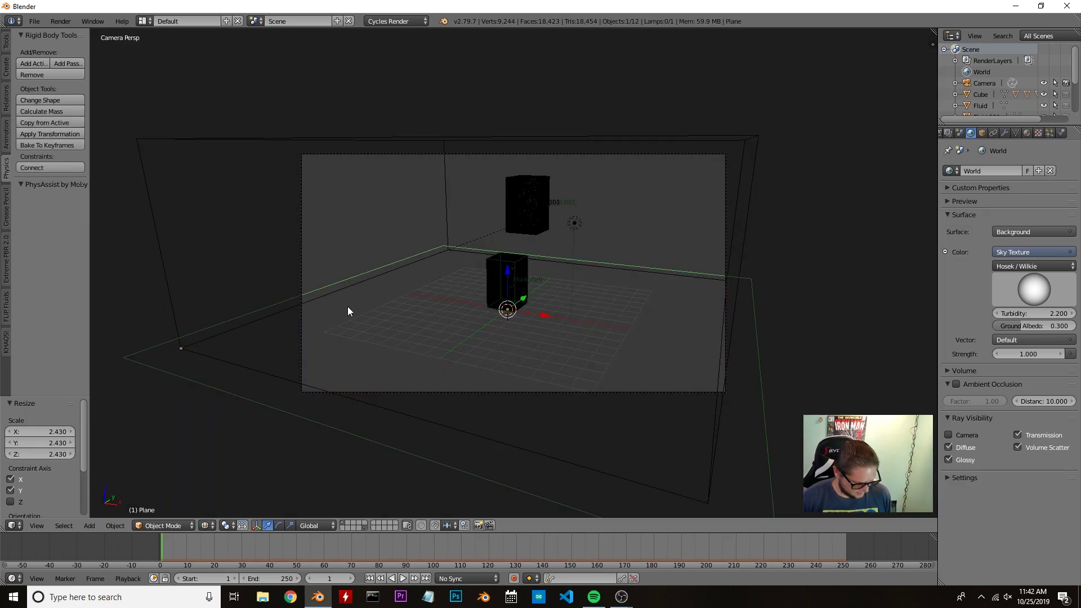
left_click(1026, 133)
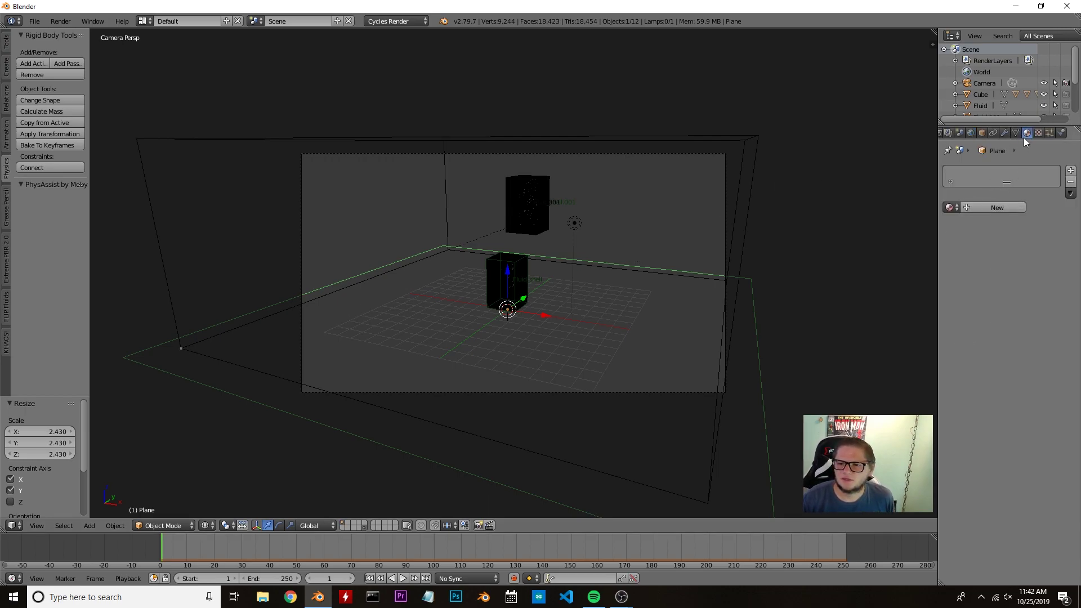
left_click(971, 207)
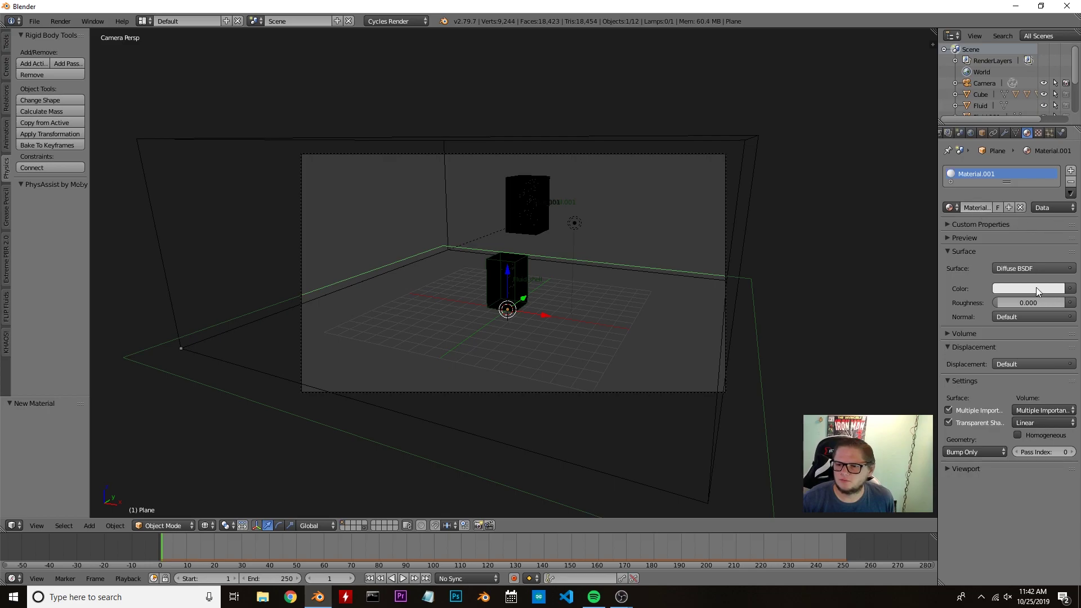
left_click(1070, 288)
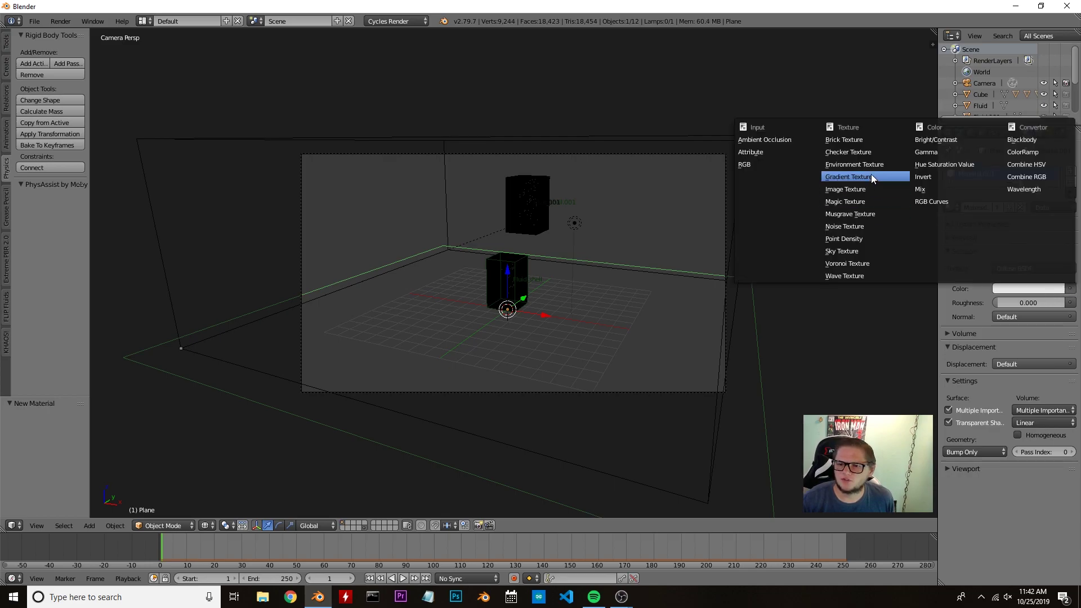
left_click(870, 141)
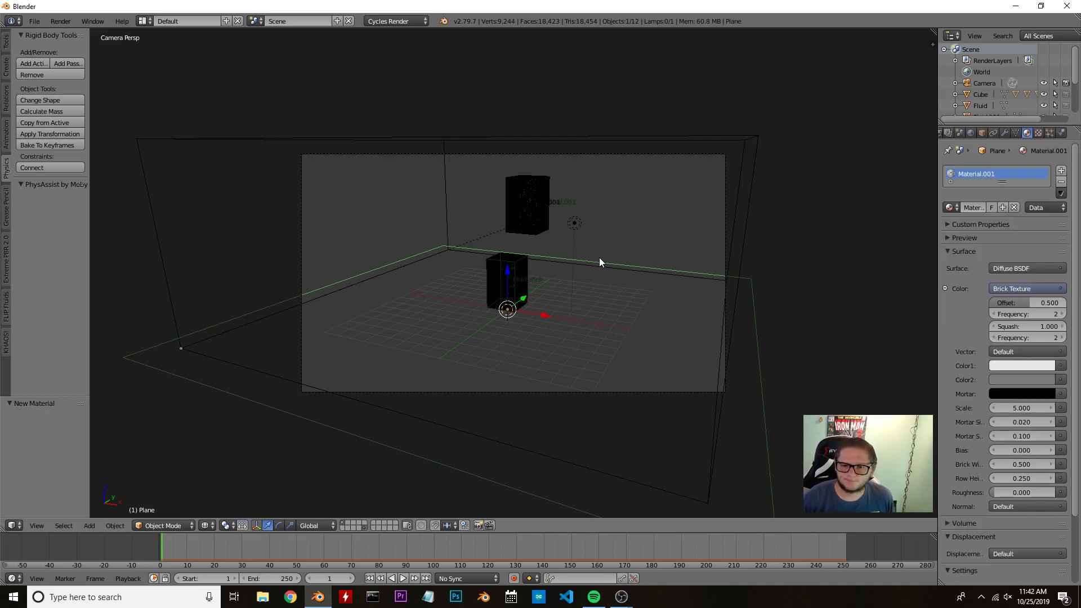
key("shift+z")
key("shift+z")
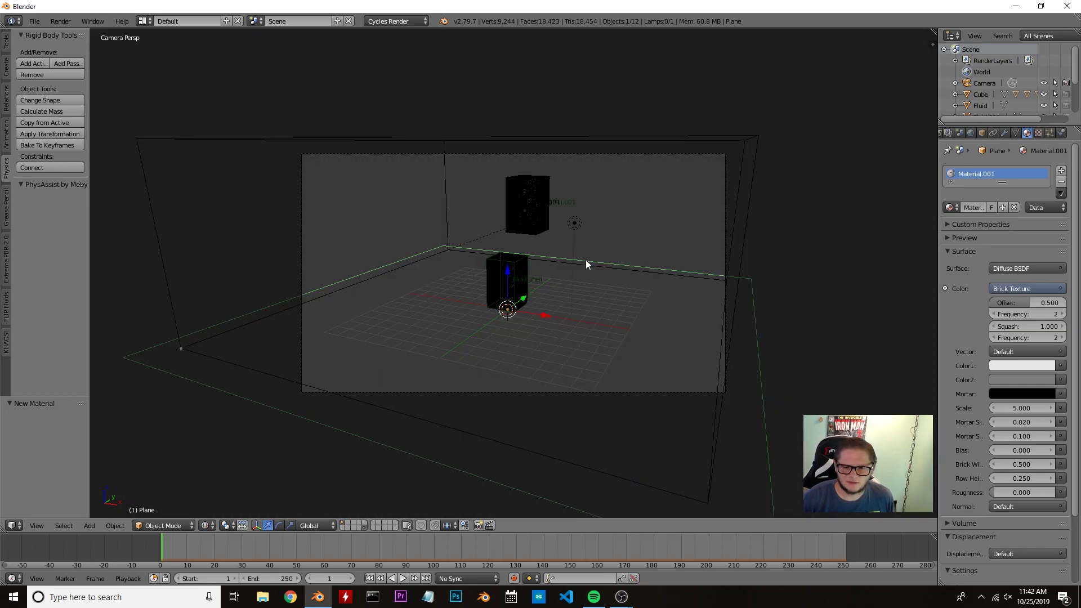
- Duplicate the brick floor, rotate the copy 90° about X and slide it along Y into a back wall
key("shift+d")
right_click(585, 259)
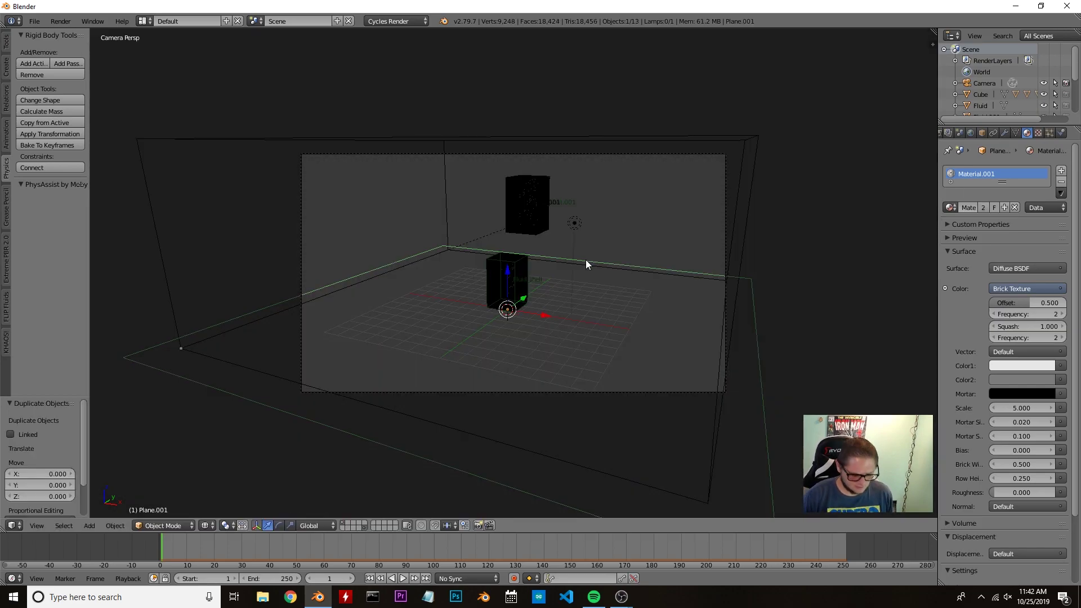
type("r")
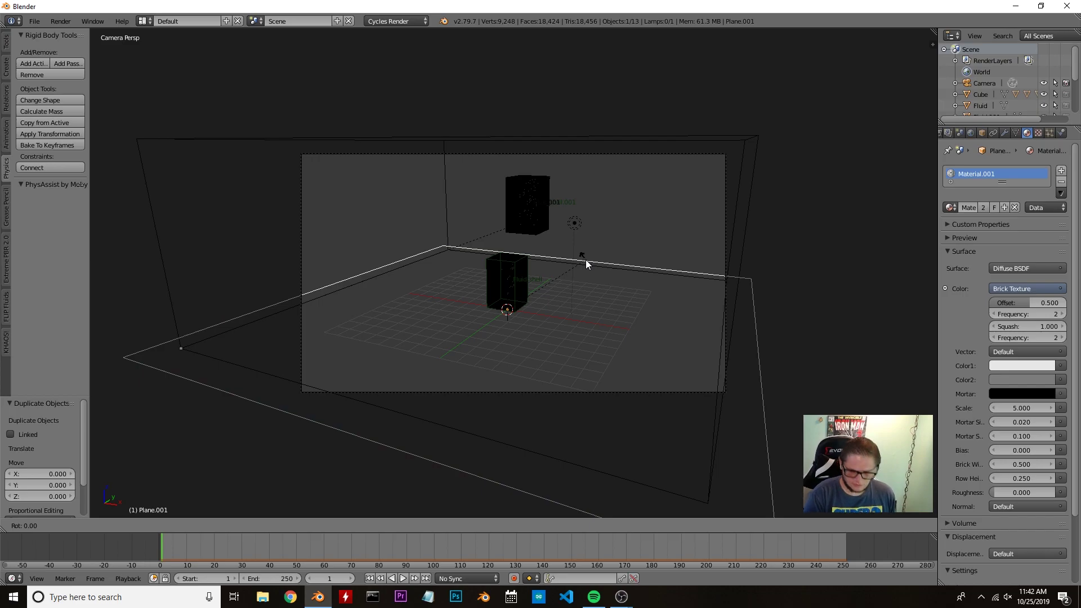
type("x90")
key("Return")
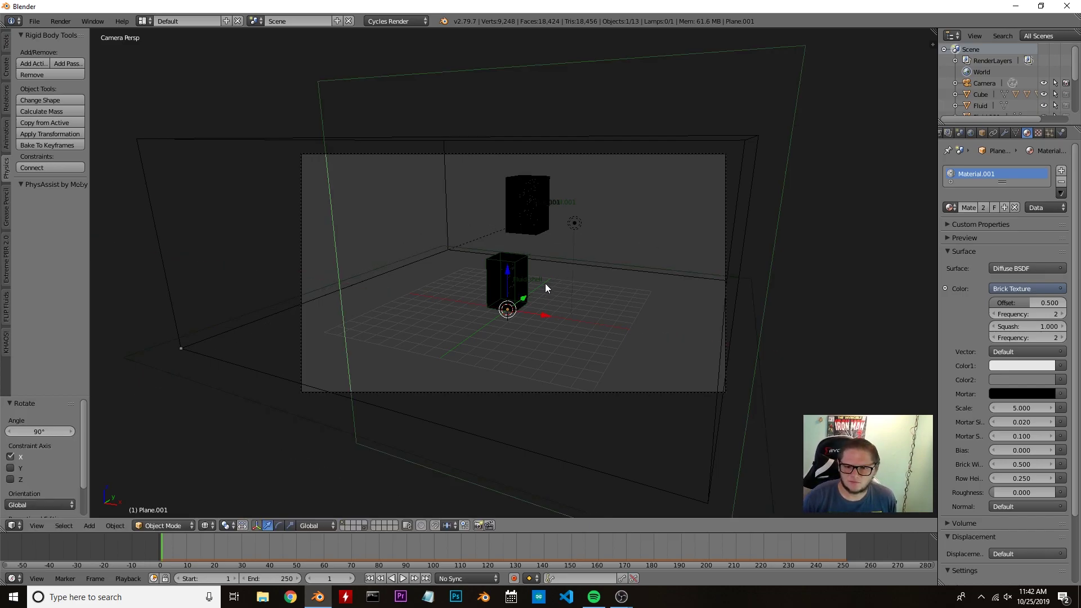
key("g")
key("y")
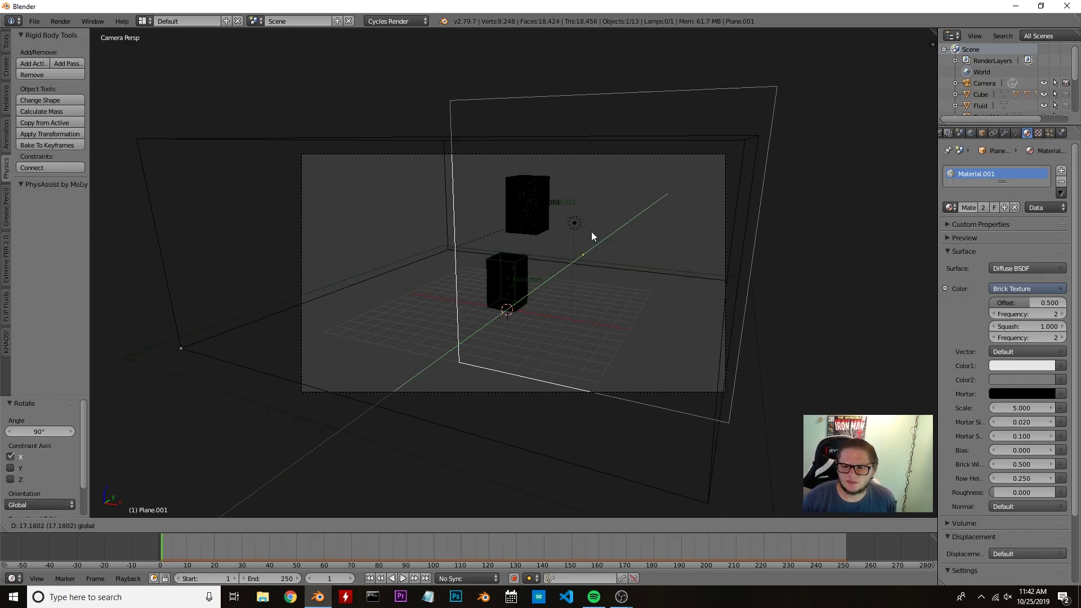
left_click(605, 212)
middle_click_drag(606, 213, 872, 274)
key("g")
key("y")
left_click(674, 333)
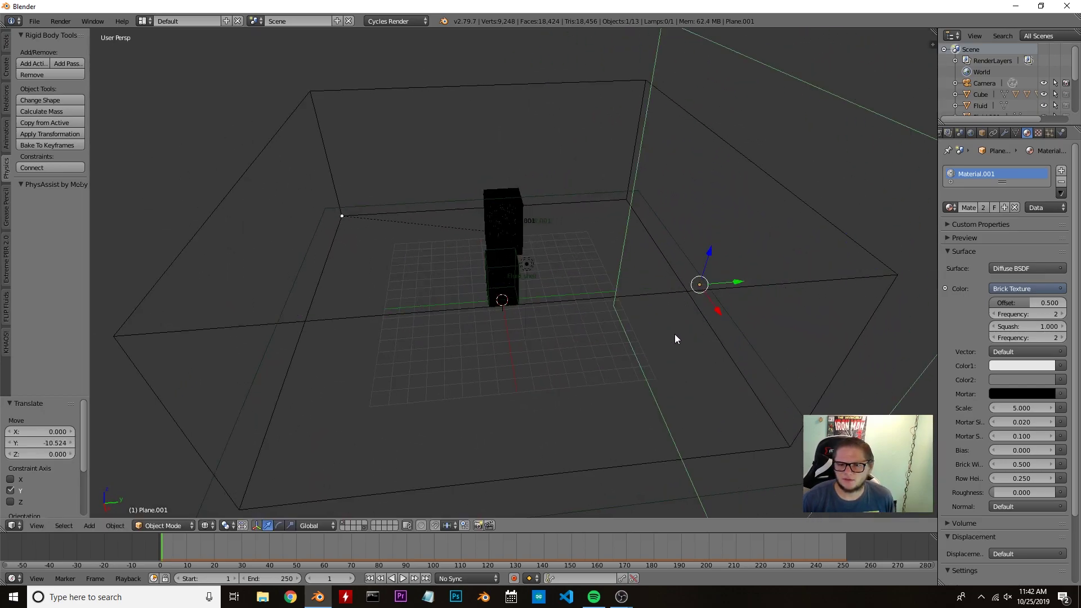
- Duplicate the wall, rotate it 90° about Z, place it along the left edge, then preview from the camera
key("shift+d")
right_click(667, 339)
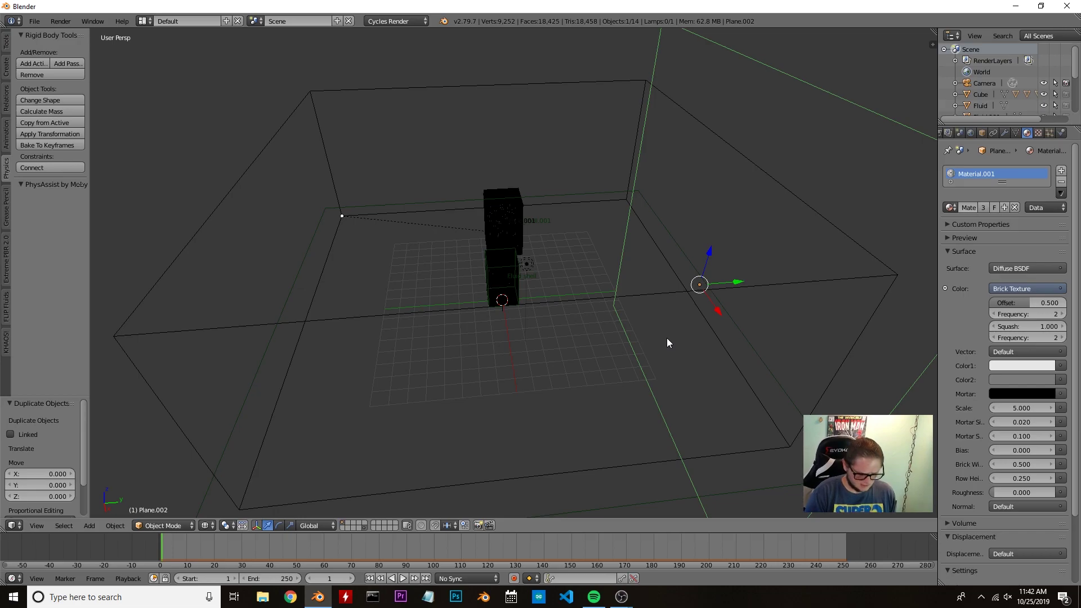
type("rz90")
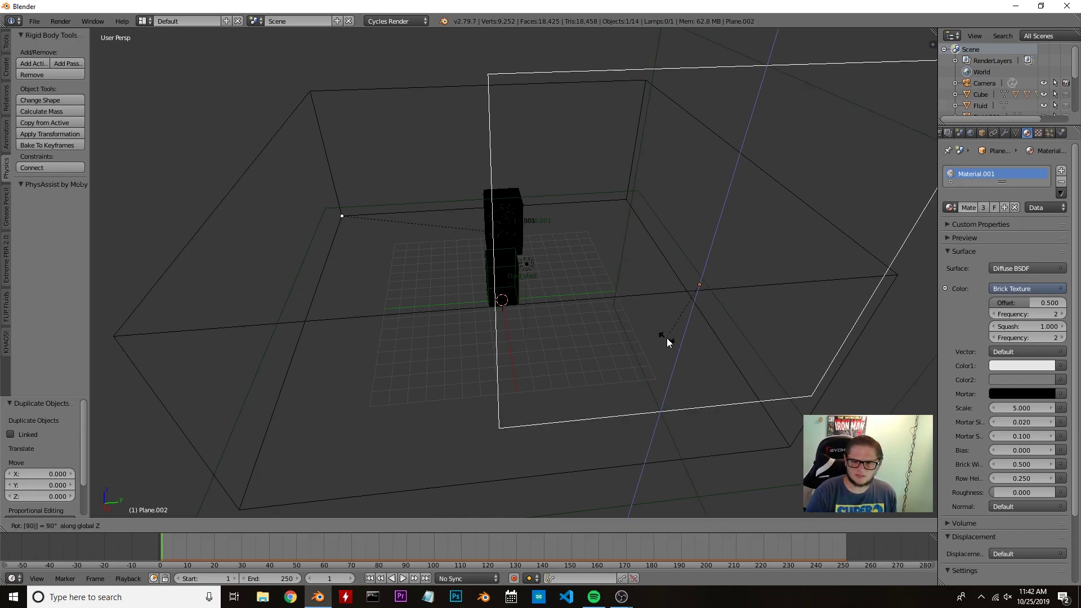
key("Return")
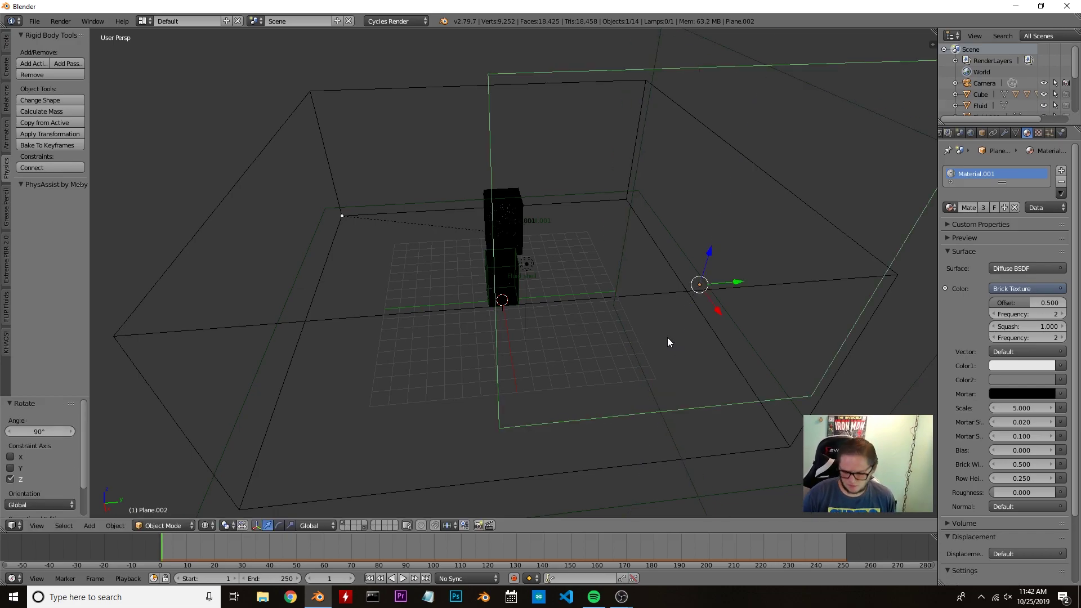
key("KP_7")
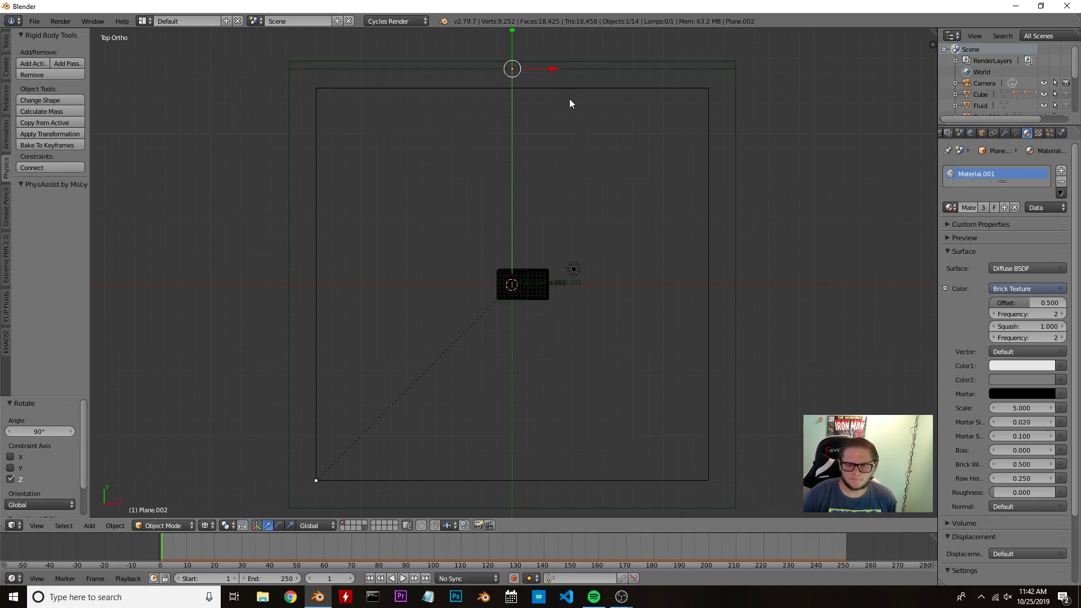
key("g")
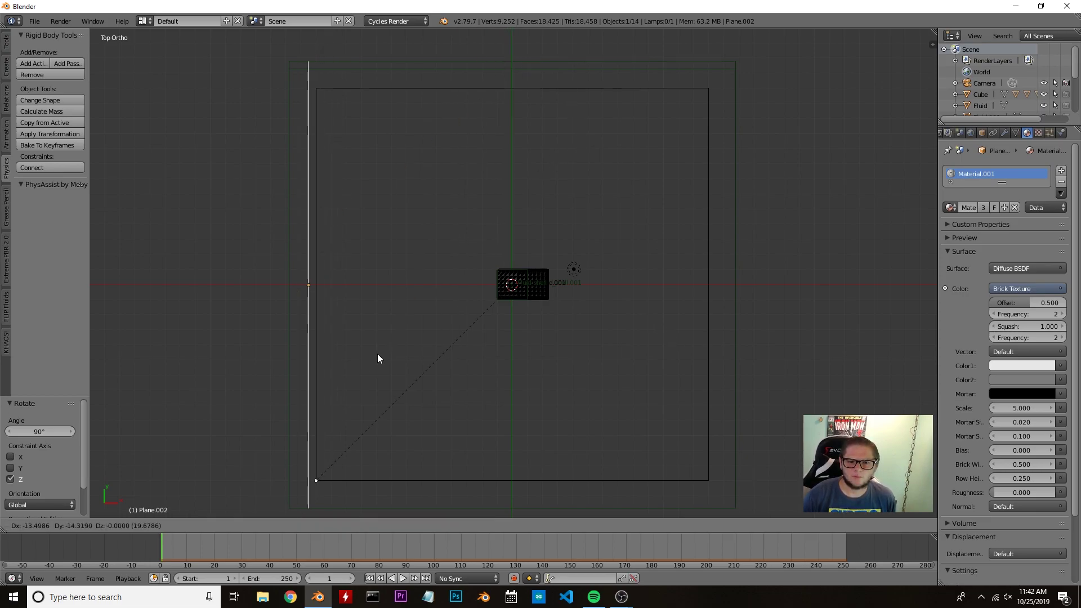
left_click(382, 353)
scroll(473, 242, "down", 2)
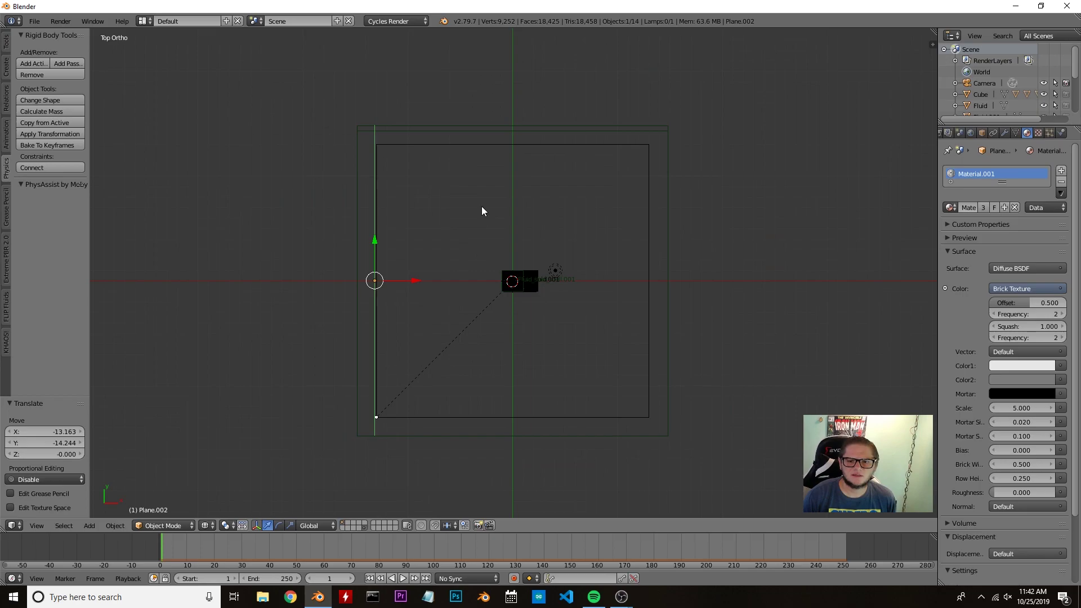
right_click(435, 131)
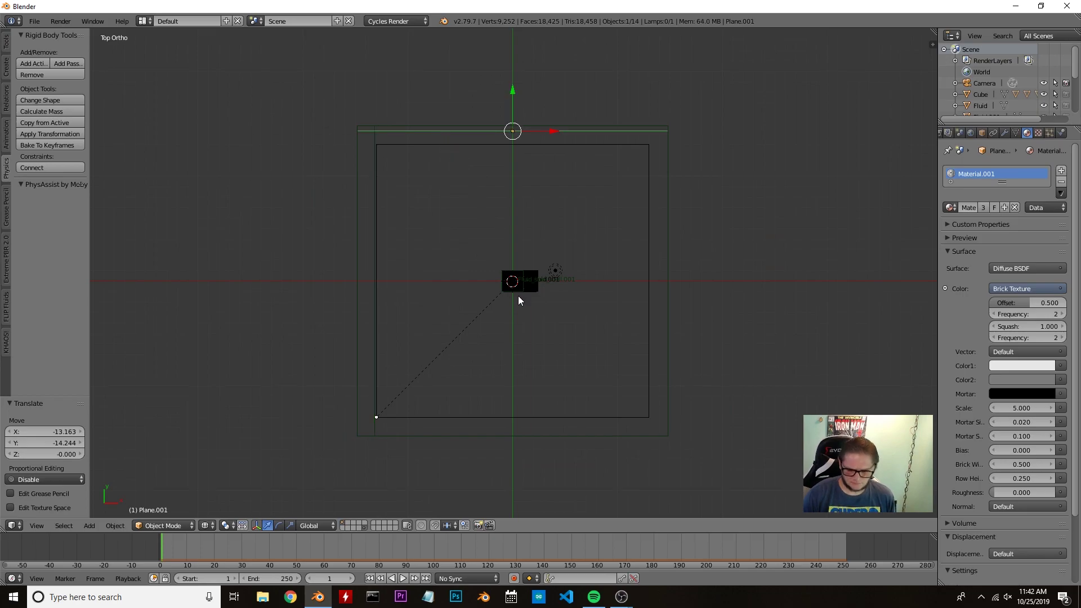
key("KP_0")
key("shift+z")
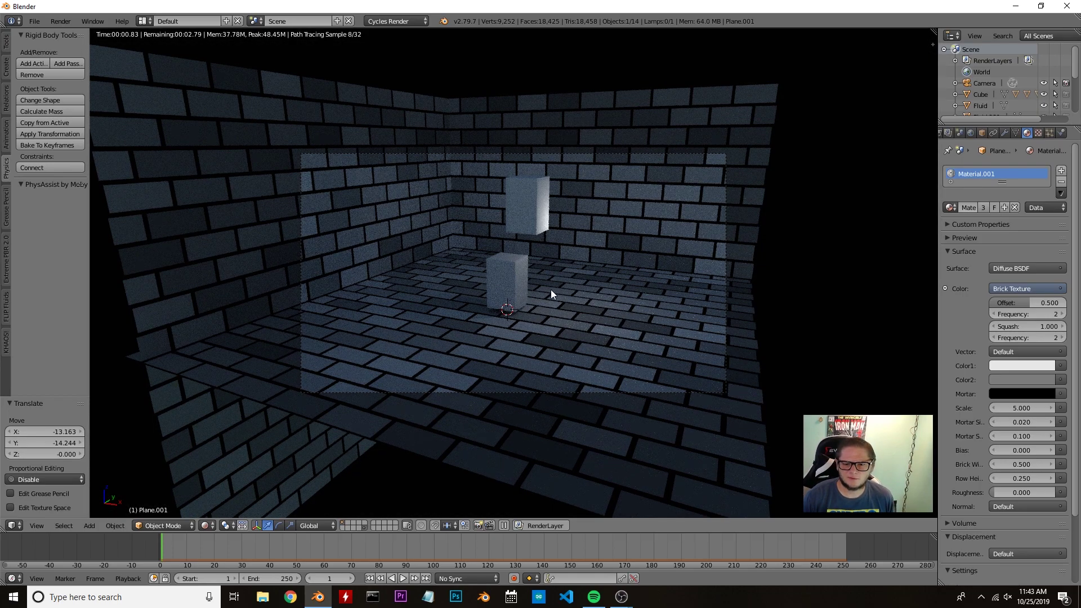
- Turn the Lamp into a Sun using nodes with emission strength 2
scroll(978, 96, "down", 3)
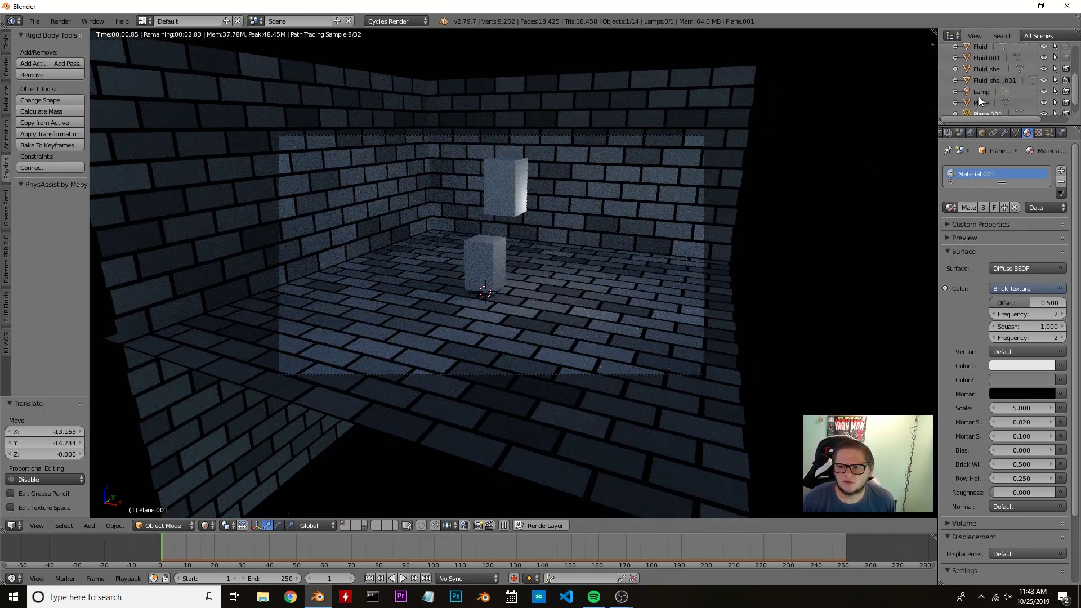
scroll(981, 66, "down", 3)
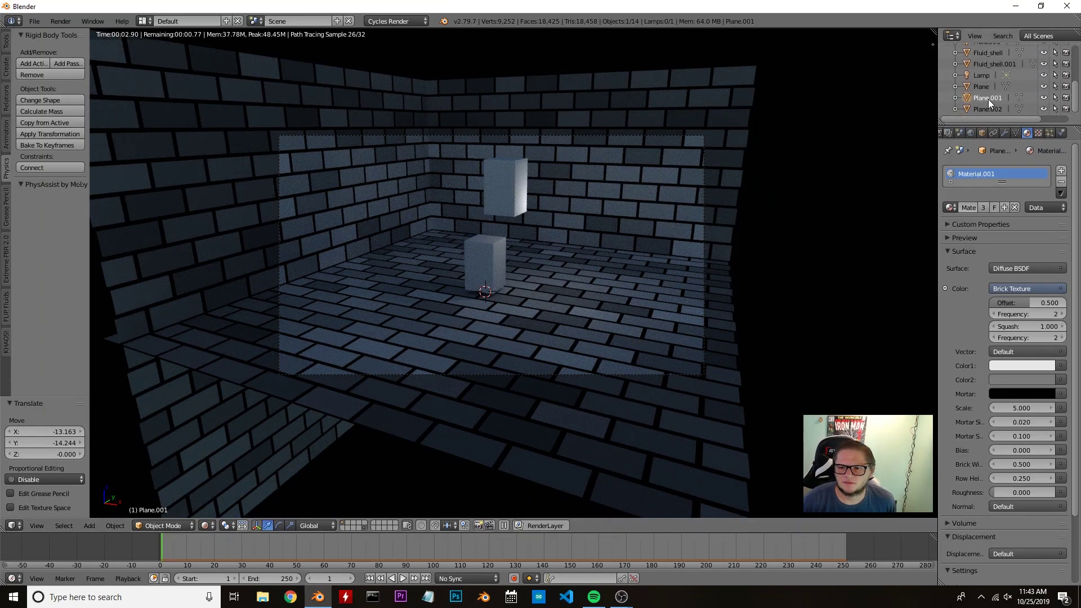
left_click(984, 76)
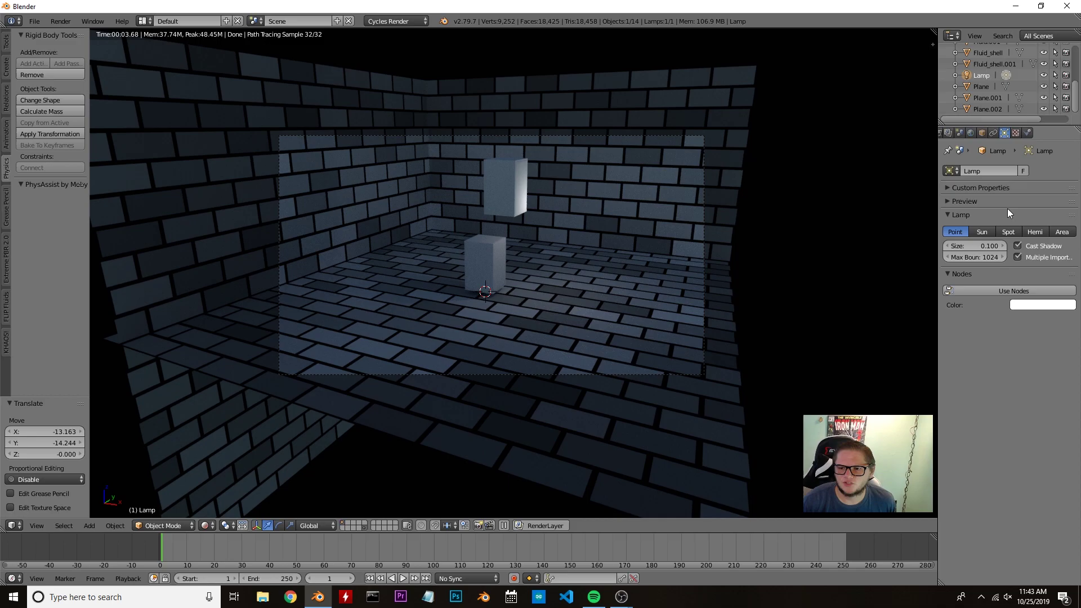
left_click(985, 230)
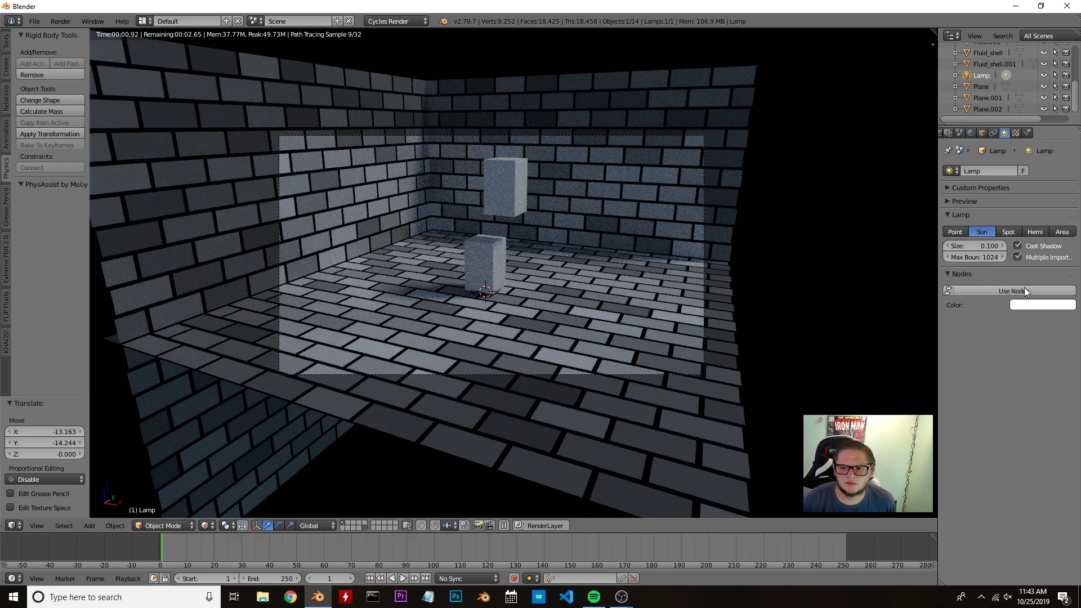
left_click(1016, 290)
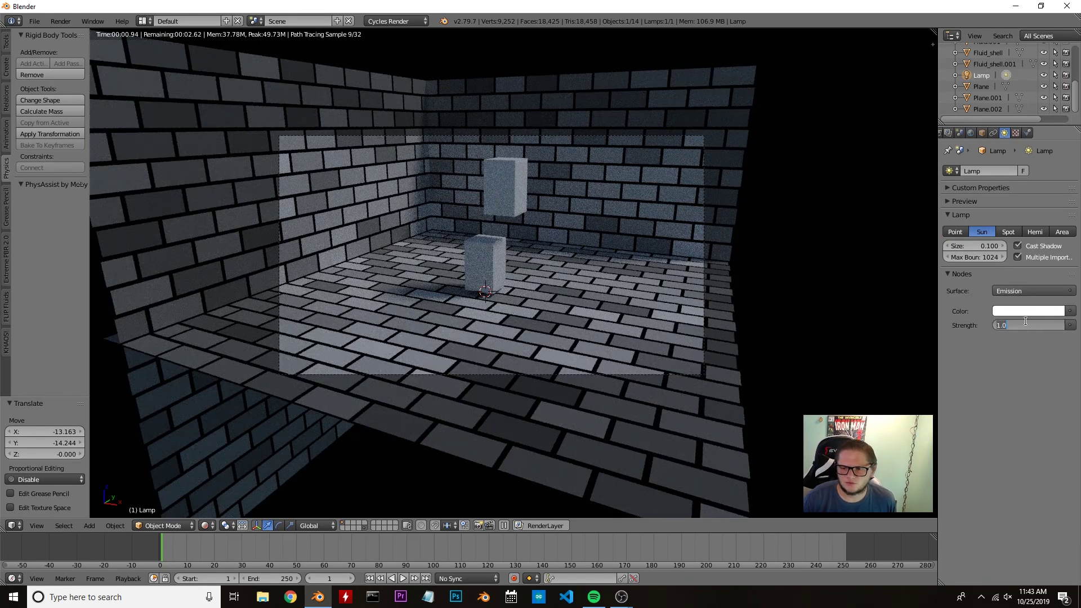
type("2")
key("Return")
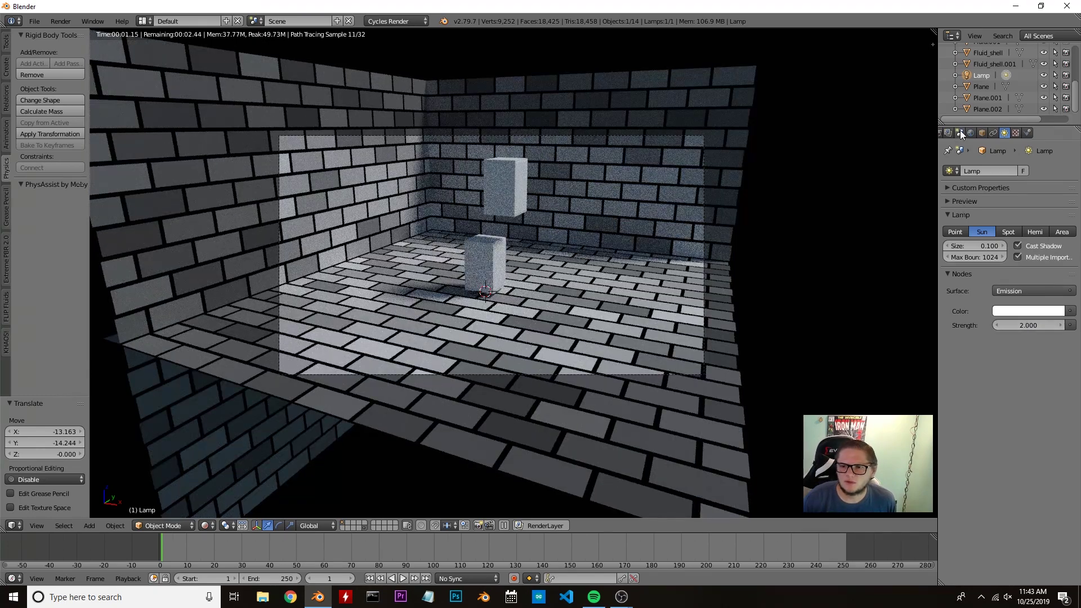
- In the Render settings, set the Cycles device to GPU Compute
scroll(960, 133, "up", 2)
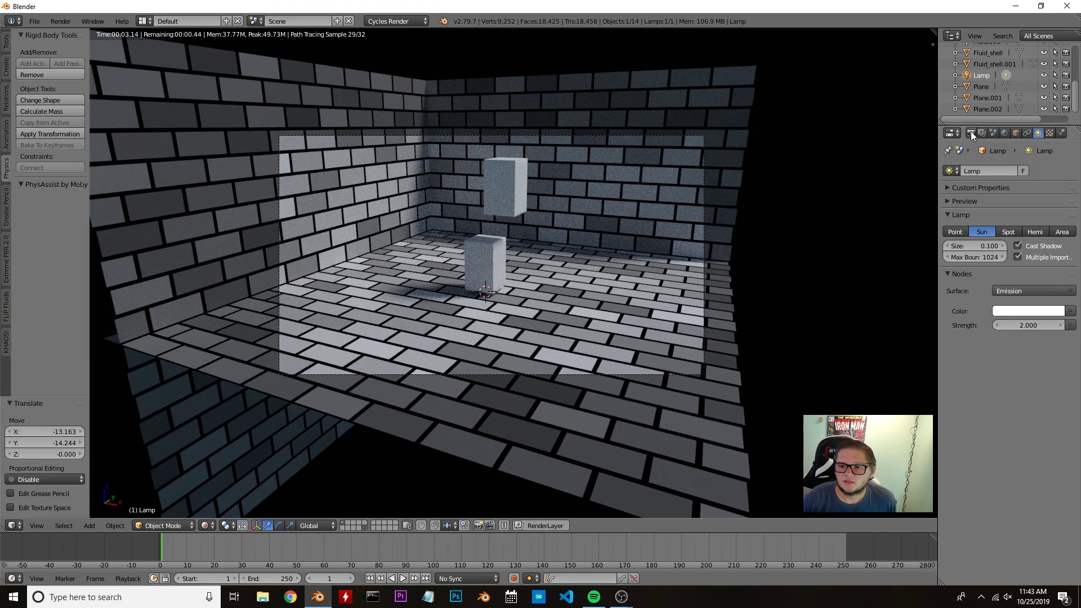
left_click(971, 133)
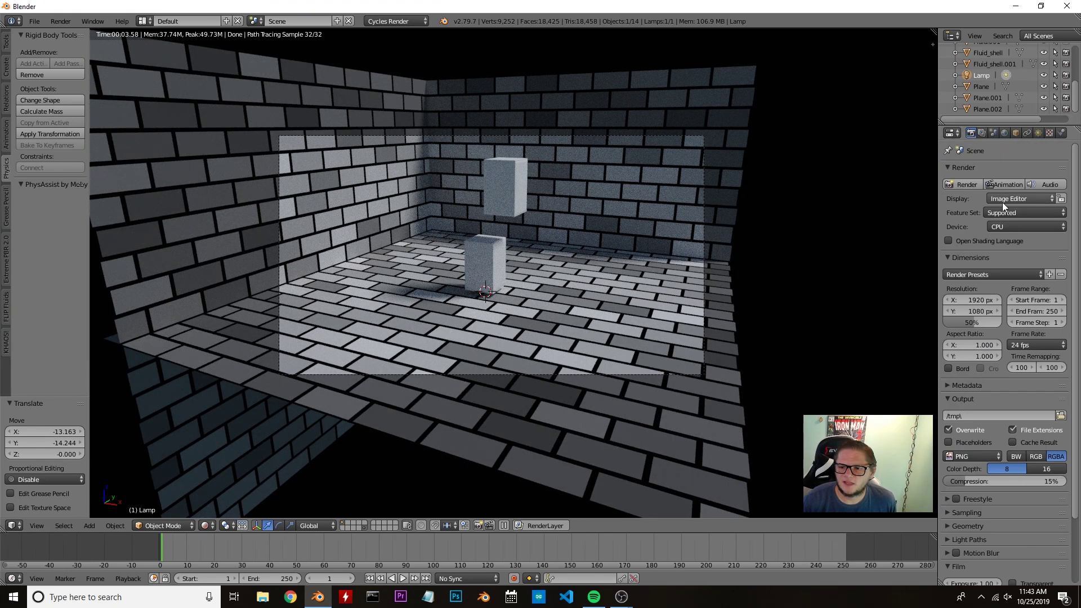
left_click(1007, 225)
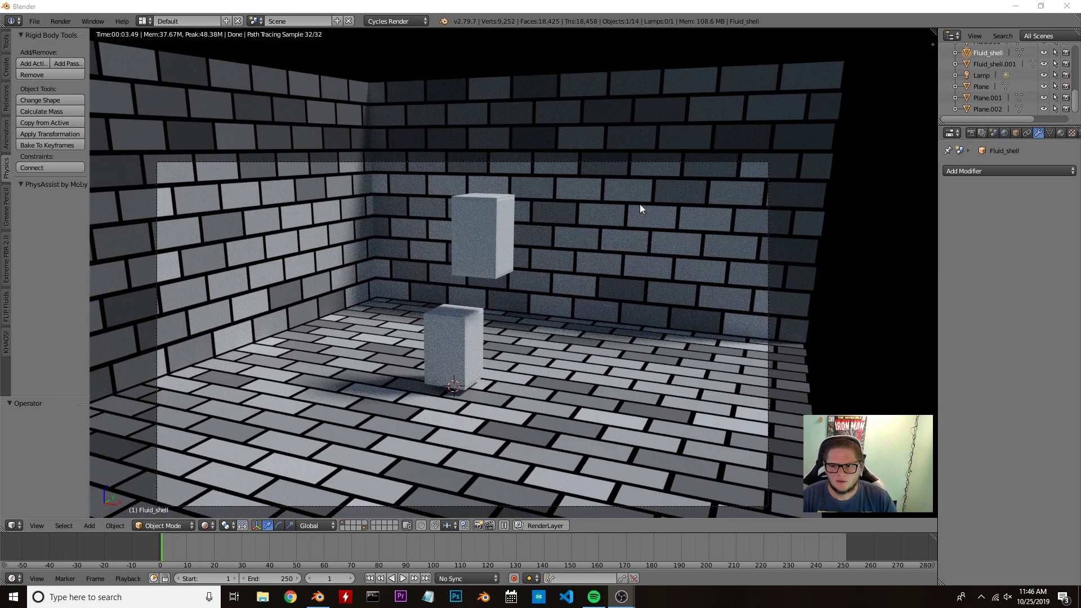
- Exclude Fluid_shell and Fluid_shell.001 from rendering and hide Fluid_shell in the viewport
scroll(1021, 70, "up", 2)
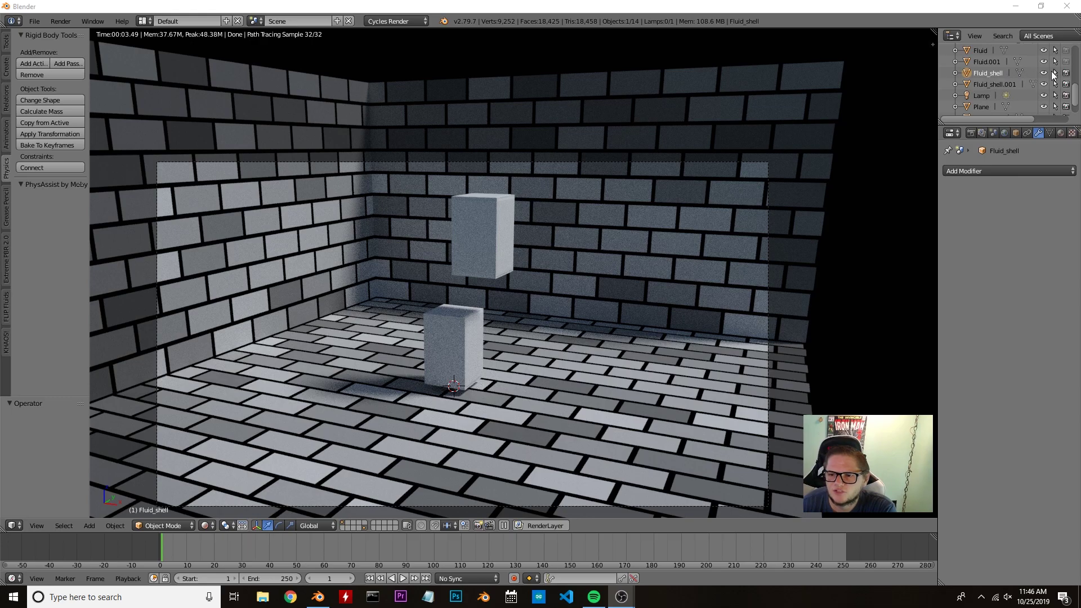
left_click(1065, 72)
left_click(1065, 84)
left_click(1044, 71)
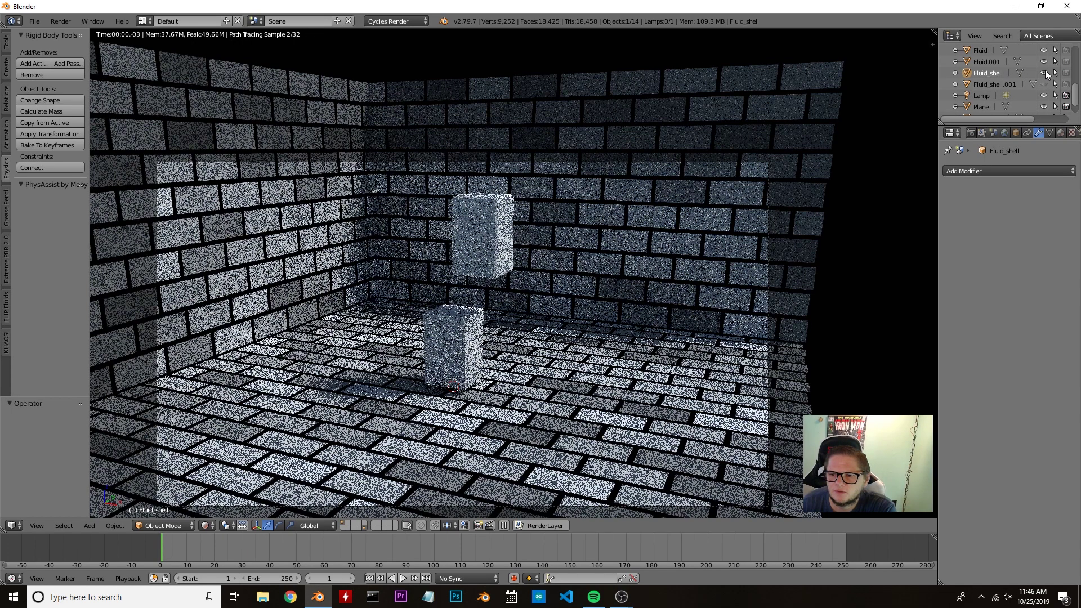
left_click(1043, 71)
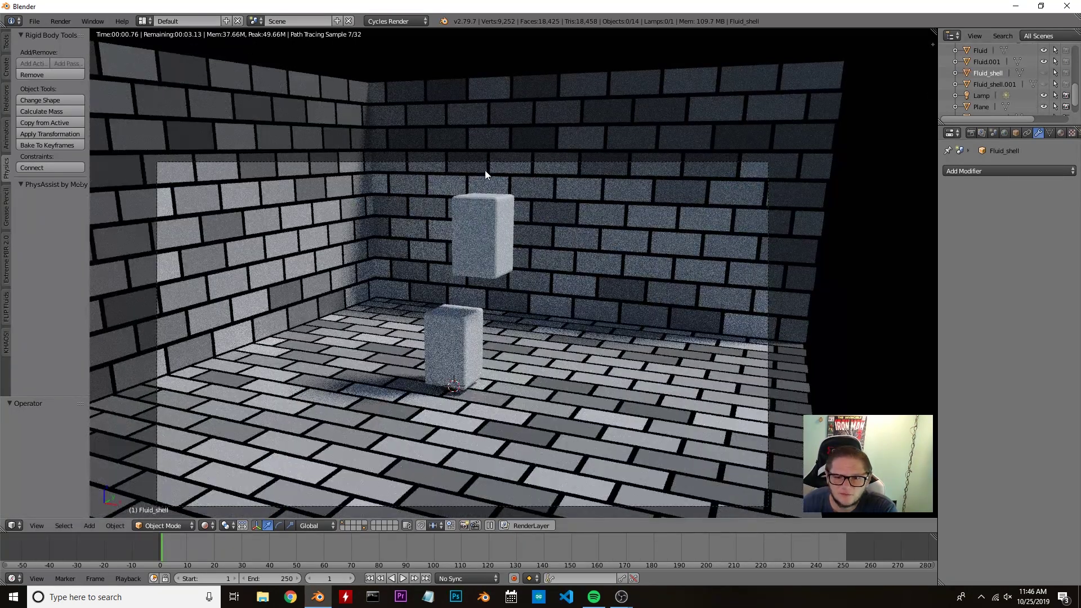
- Give fluid_surface a new Material.002 with a Glass BSDF surface shader
right_click(482, 207)
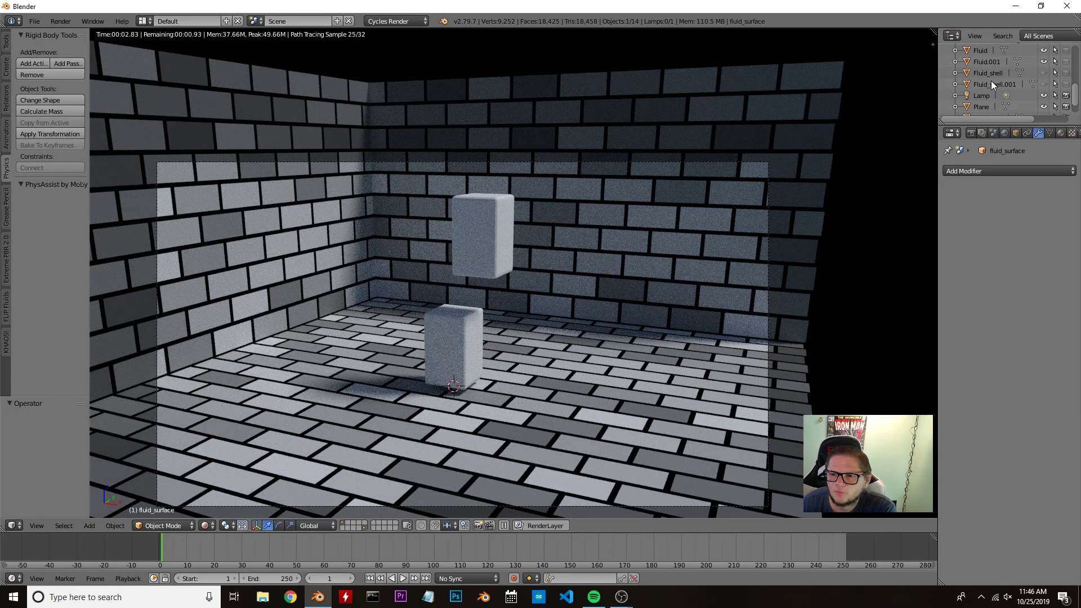
scroll(991, 80, "up", 3)
scroll(991, 79, "up", 2)
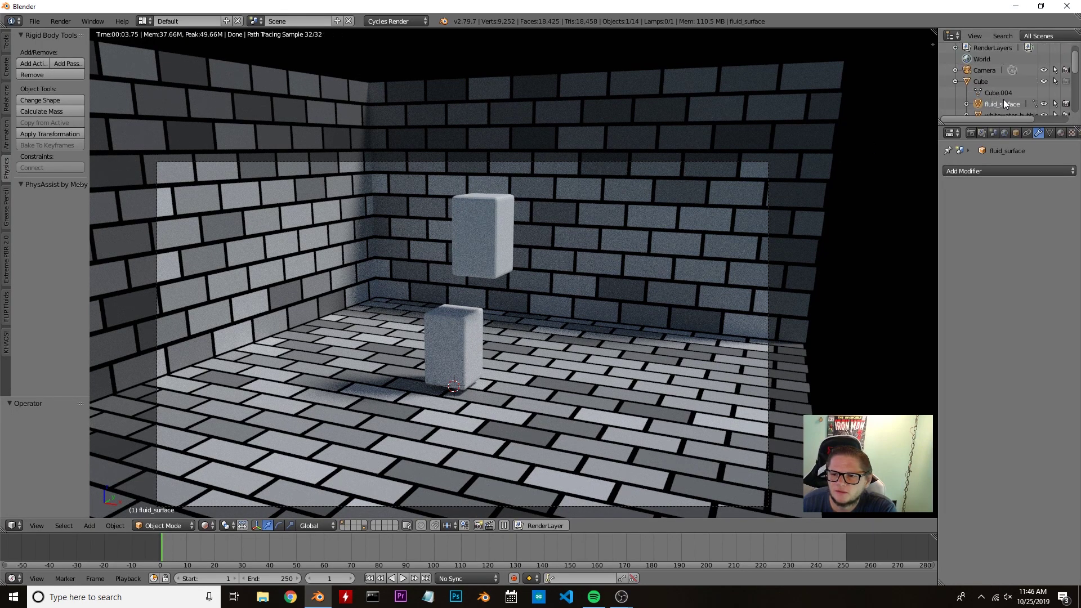
left_click(1060, 133)
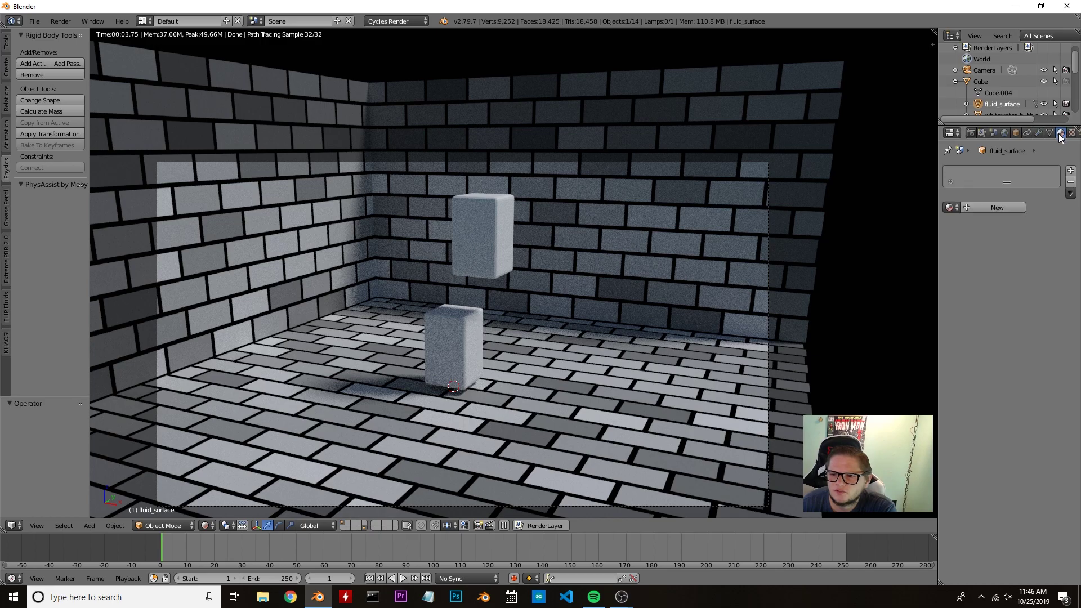
left_click(992, 204)
left_click(1014, 268)
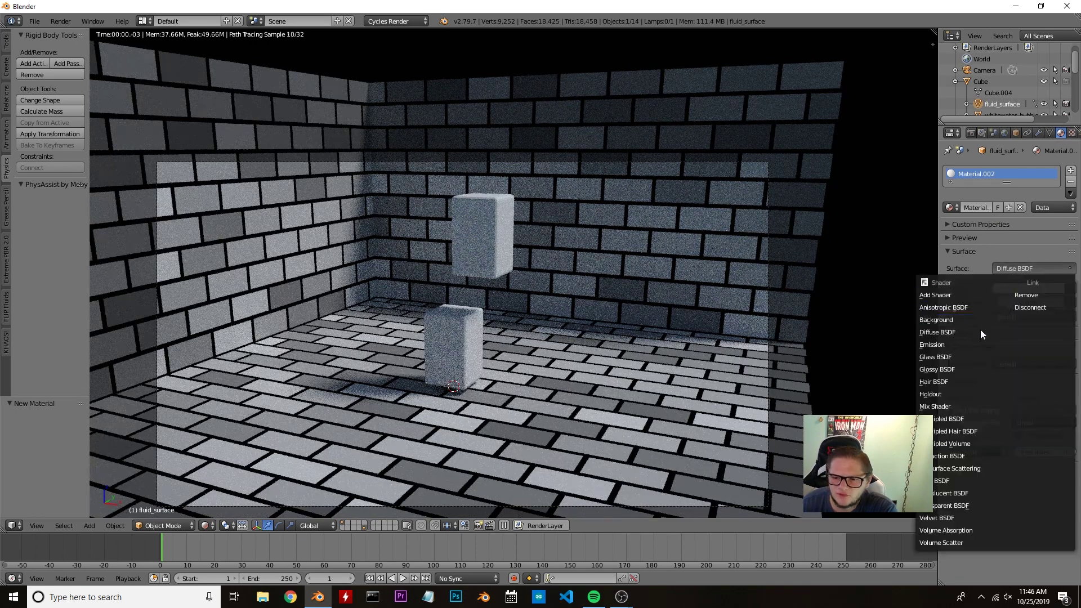
left_click(942, 357)
- Set the glass IOR to 1.334 and tint it light cyan
left_click(1042, 330)
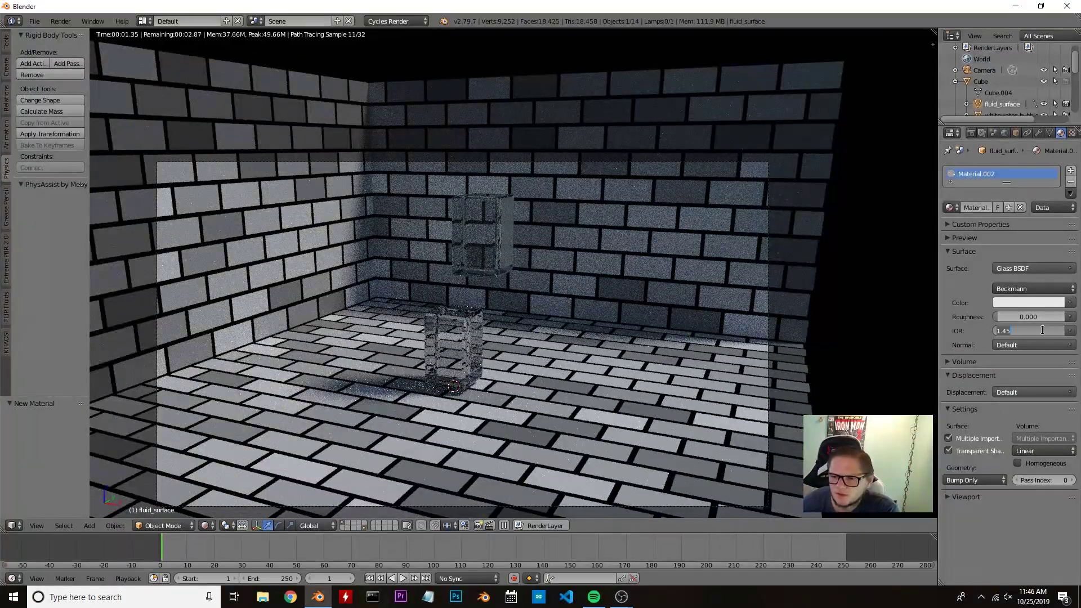
type("1.334")
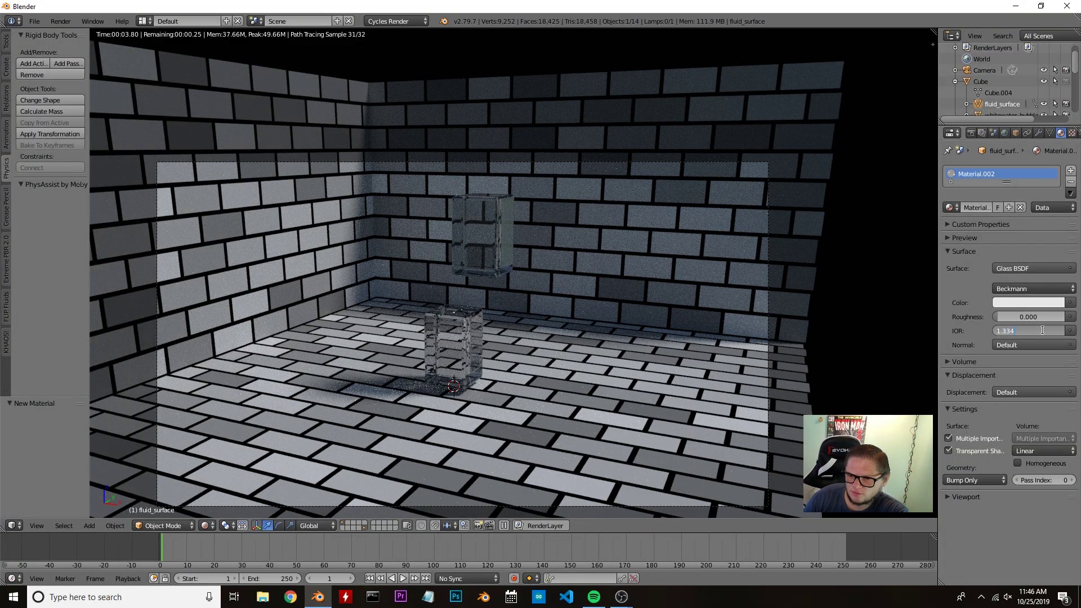
key("Return")
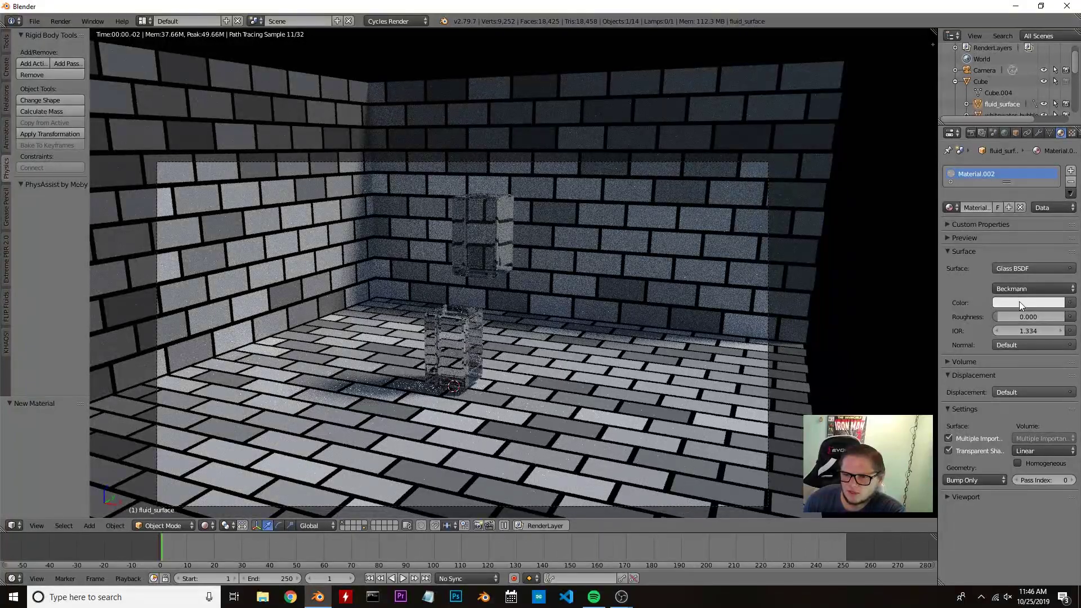
left_click(1019, 302)
left_click(1005, 171)
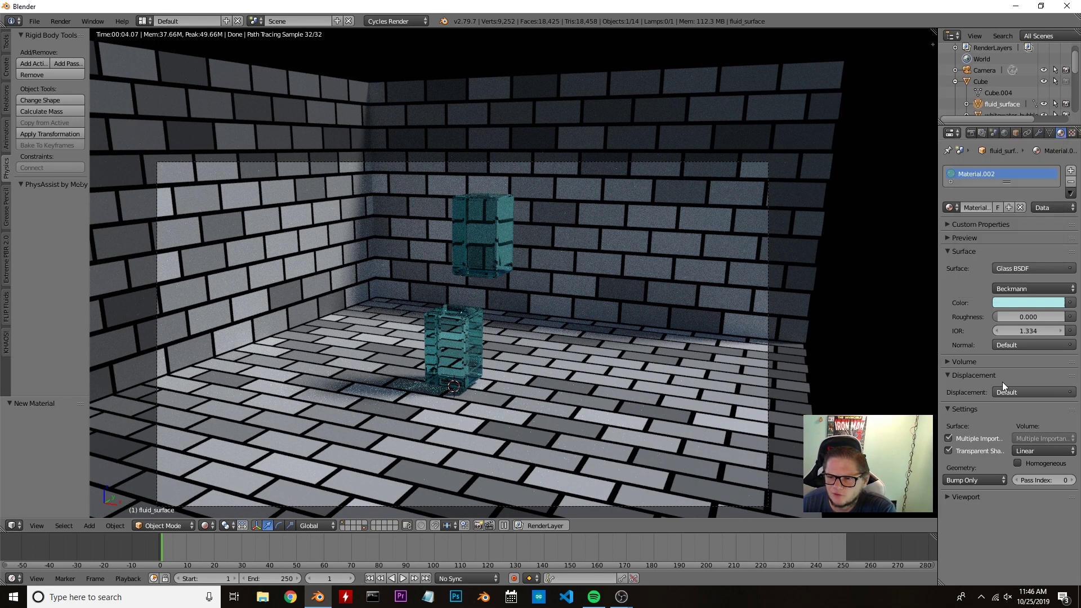
scroll(1002, 86, "down", 2)
left_click(998, 93)
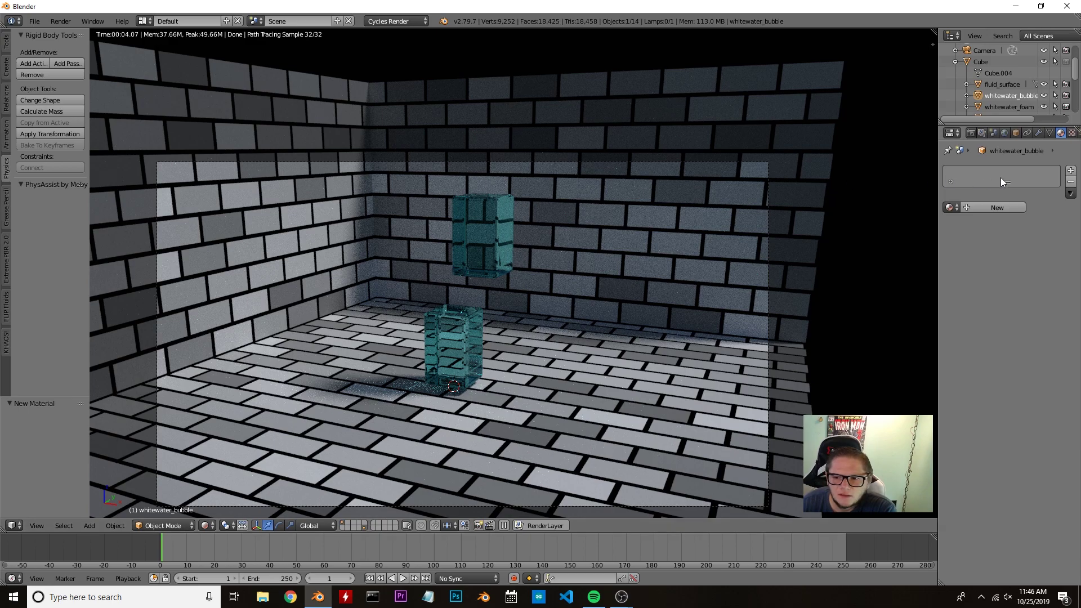
- Give whitewater_bubble a new Emission material with strength 5
left_click(988, 208)
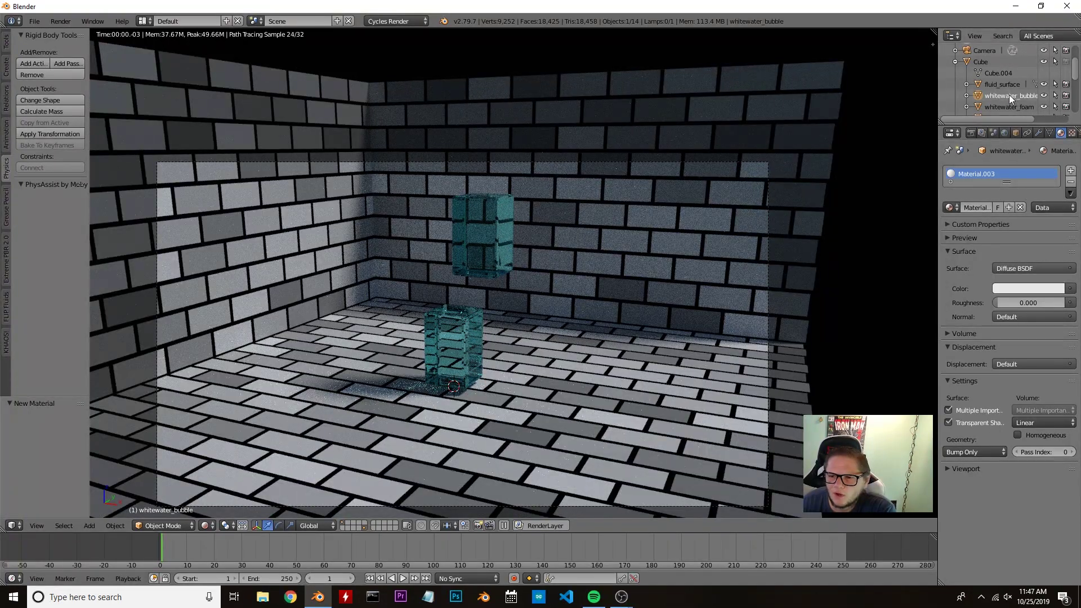
left_click(1012, 268)
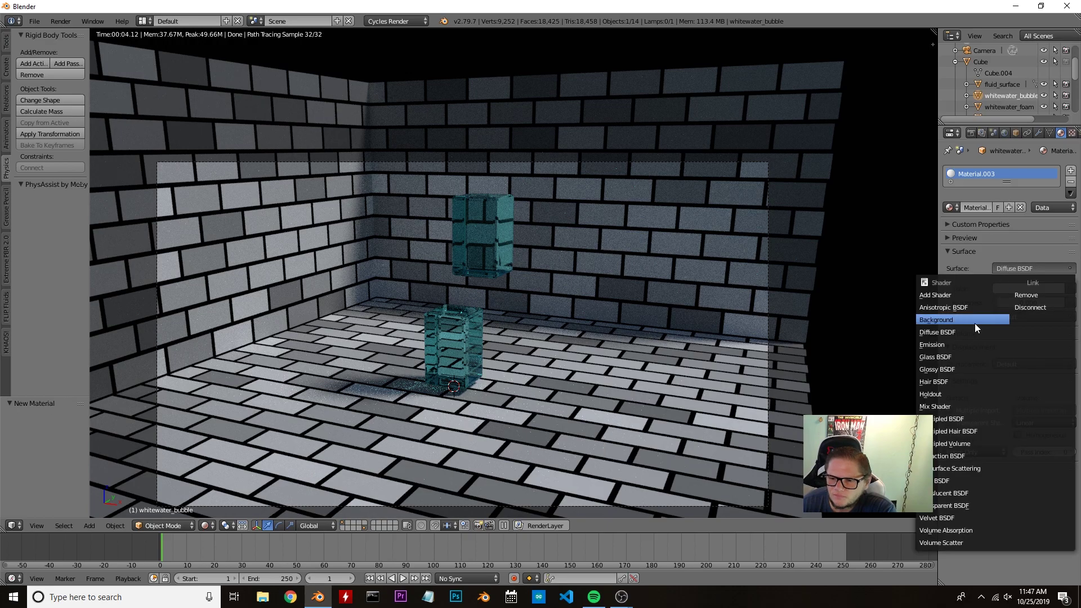
left_click(968, 343)
left_click(1030, 303)
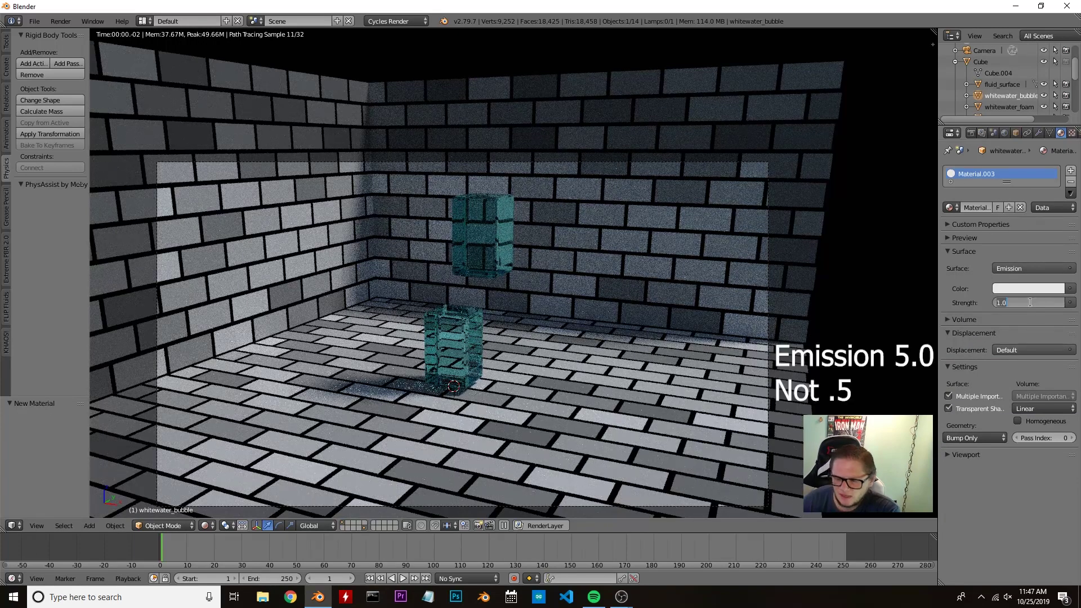
type("5")
key("Return")
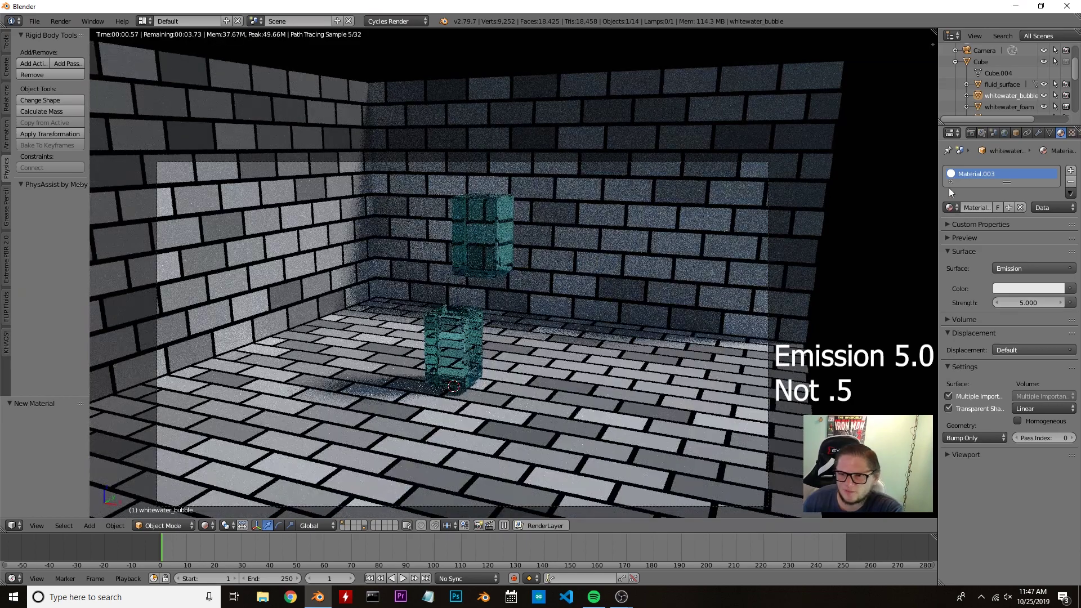
- Give whitewater_foam a new green Emission material with strength 2
left_click(1005, 104)
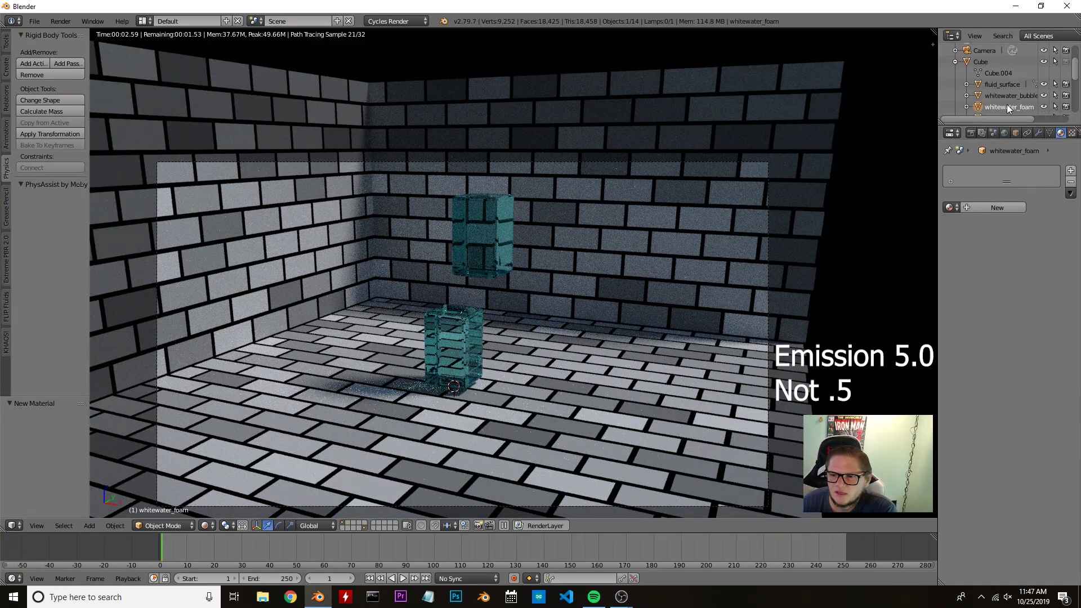
left_click(989, 207)
left_click(1013, 269)
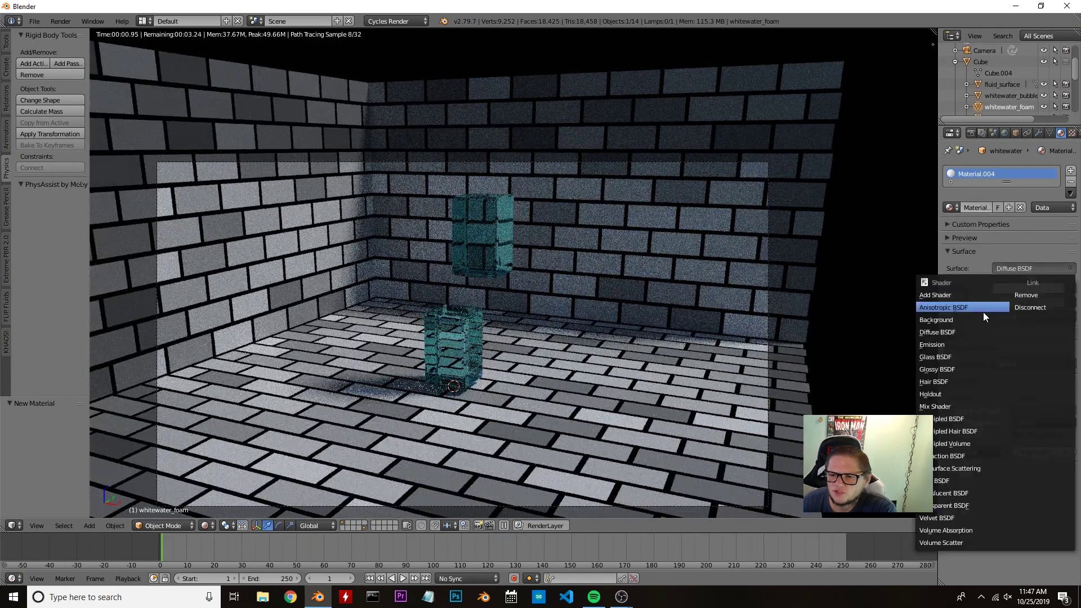
left_click(964, 346)
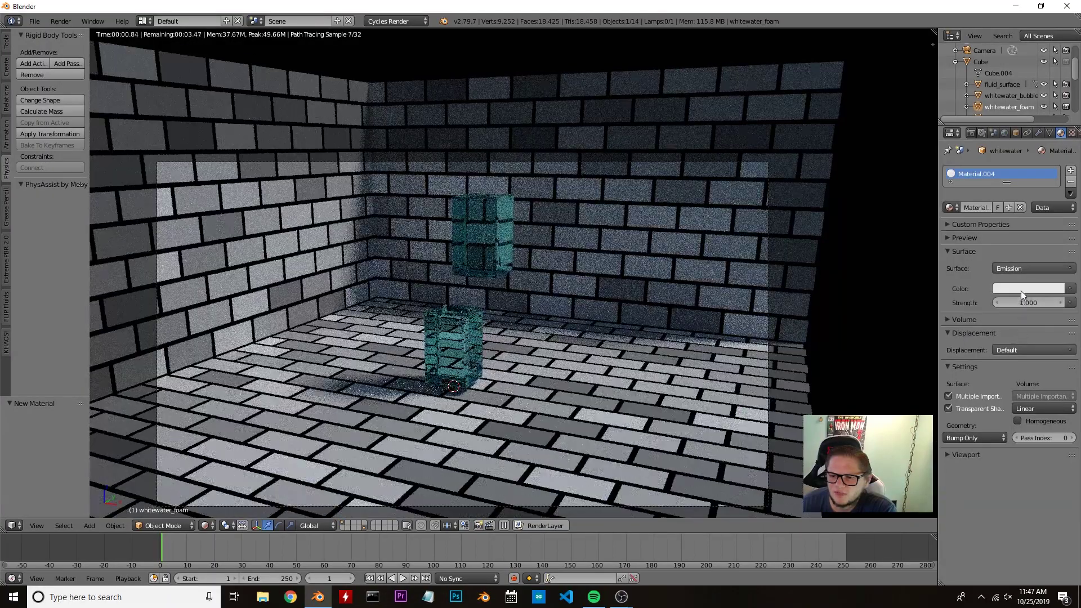
left_click(1021, 289)
left_click_drag(987, 158, 975, 151)
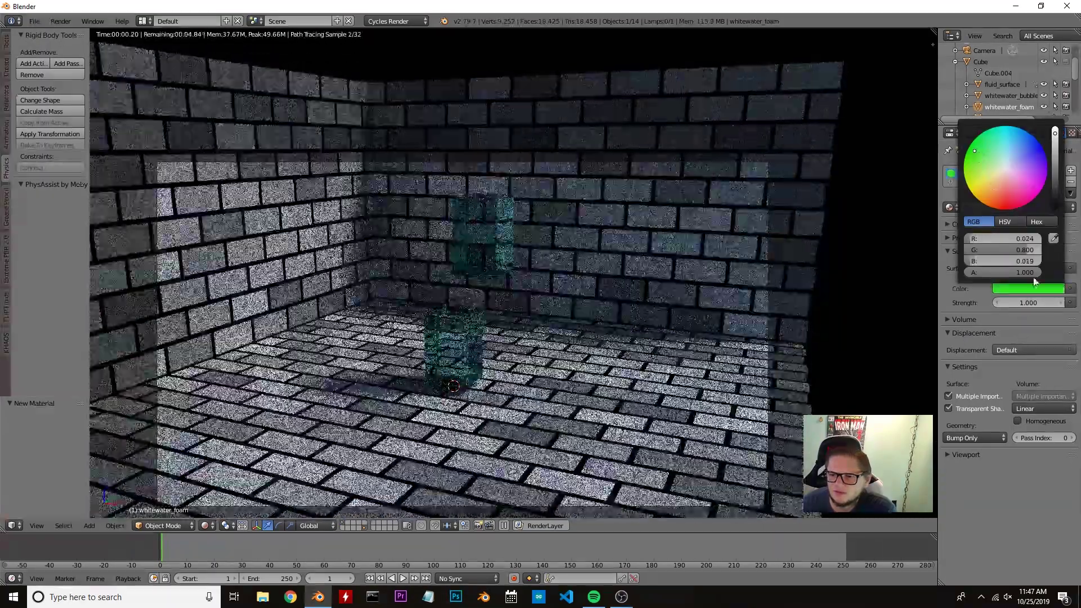
left_click(1033, 303)
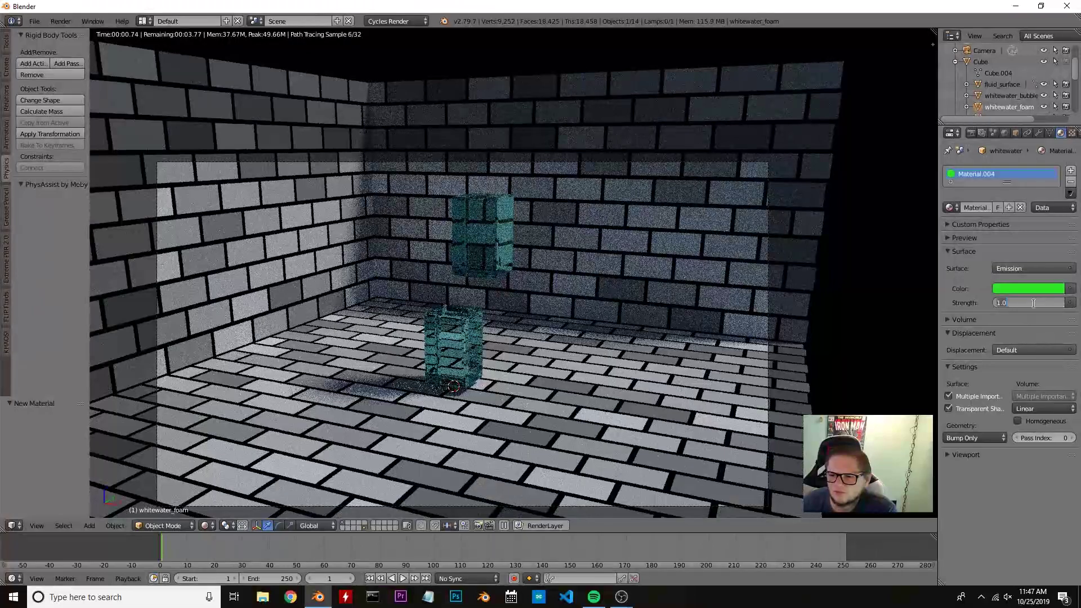
type("2")
key("Return")
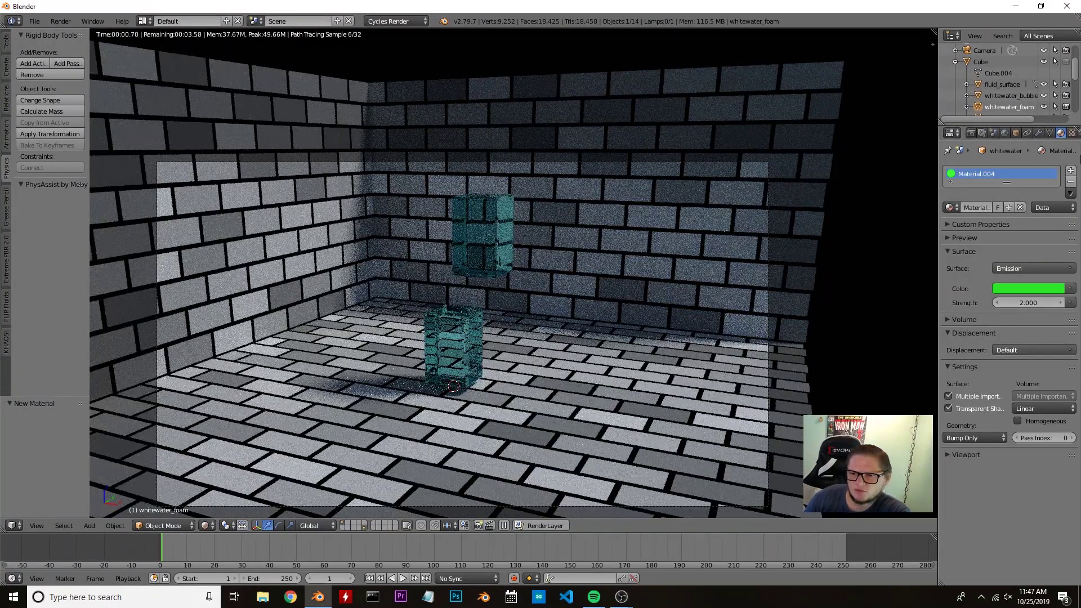
- Give whitewater_spray a new blue-violet Emission material with strength 3
scroll(1001, 109, "down", 2)
left_click(1006, 98)
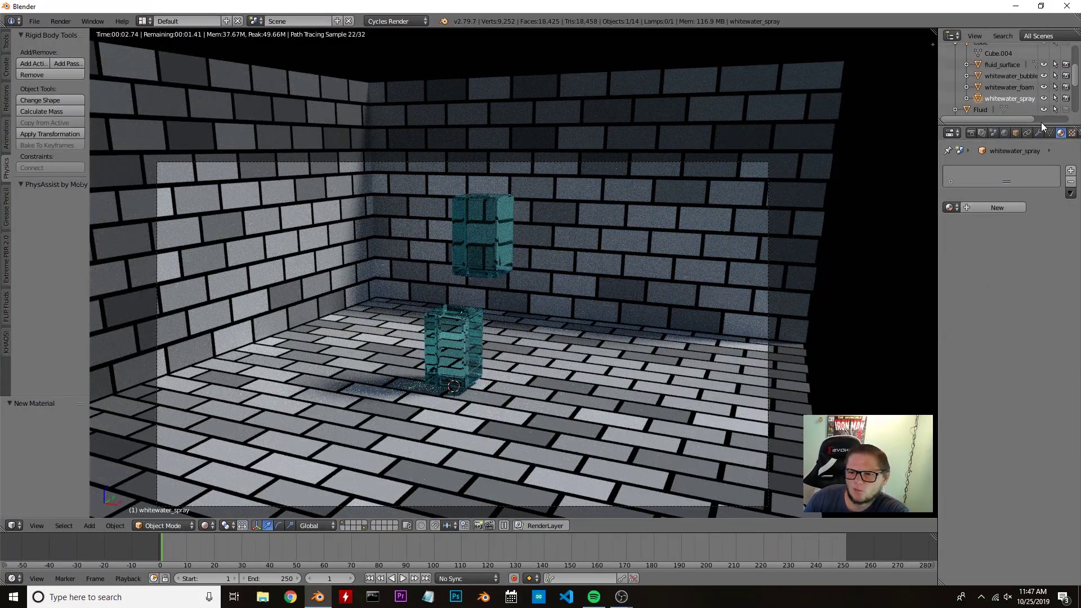
left_click(1020, 207)
left_click(998, 267)
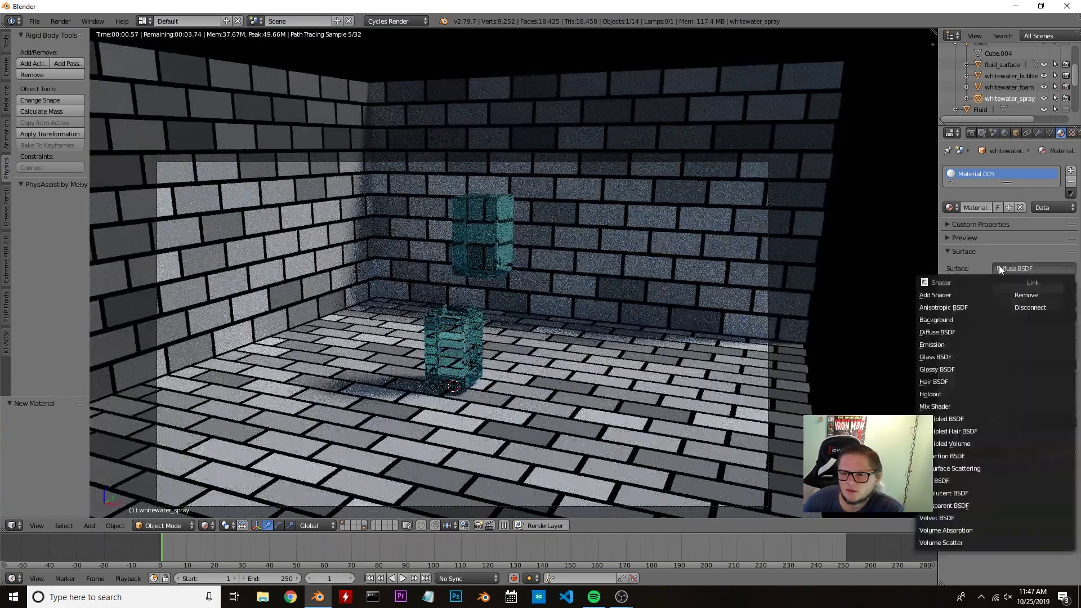
left_click(954, 343)
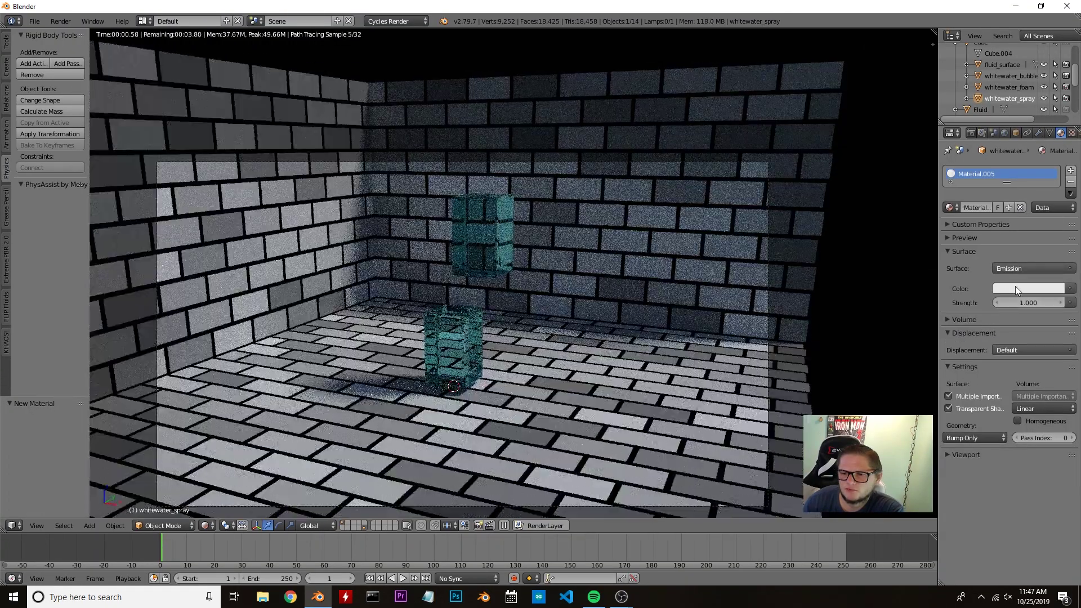
left_click(1015, 287)
left_click_drag(1016, 160, 1036, 139)
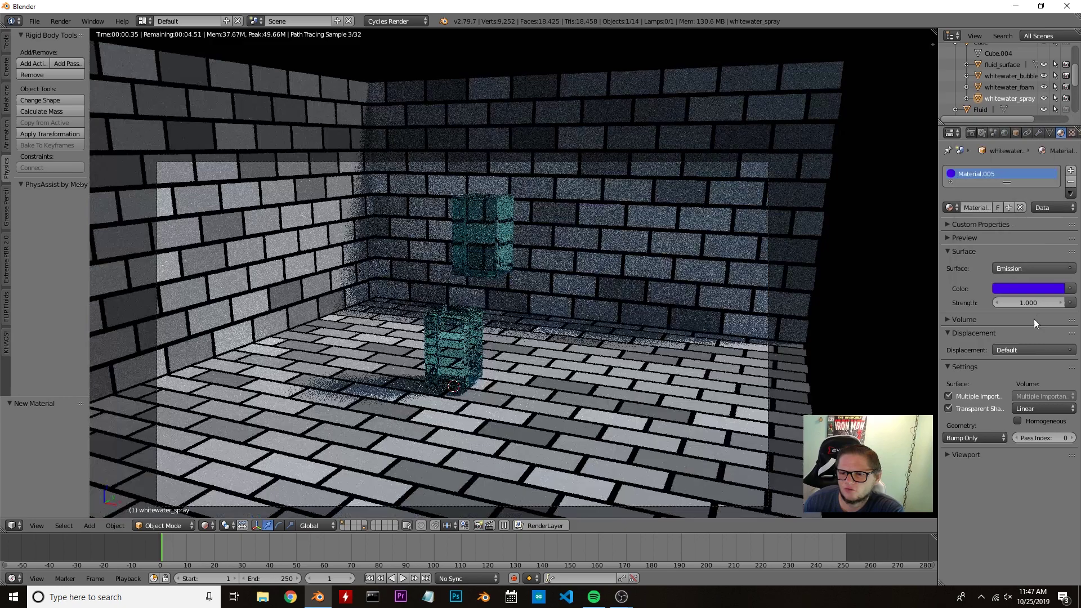
left_click(1028, 303)
type("3")
key("Return")
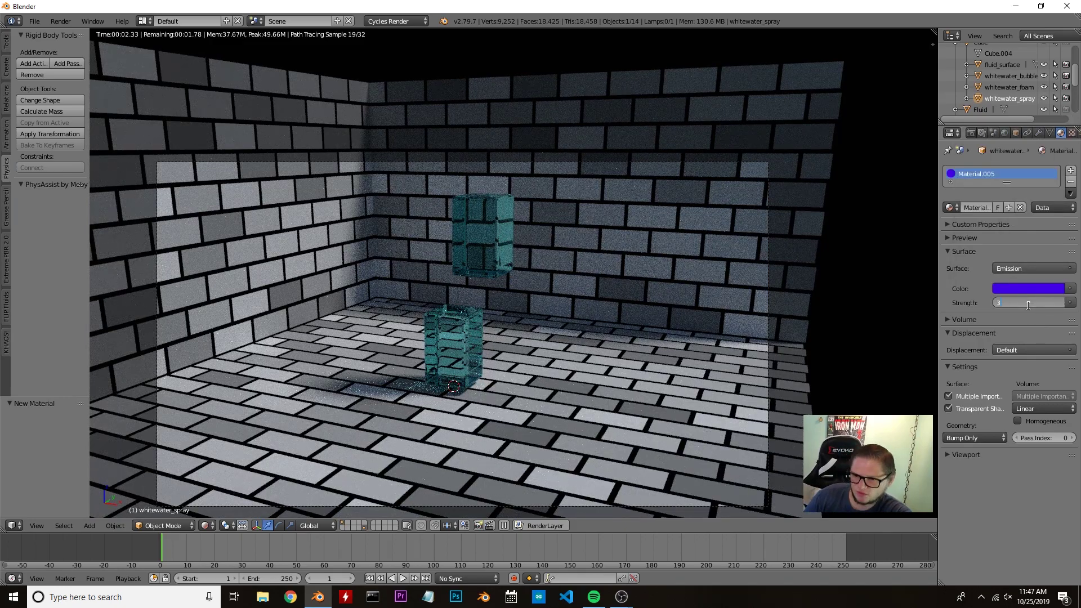
left_click(1009, 75)
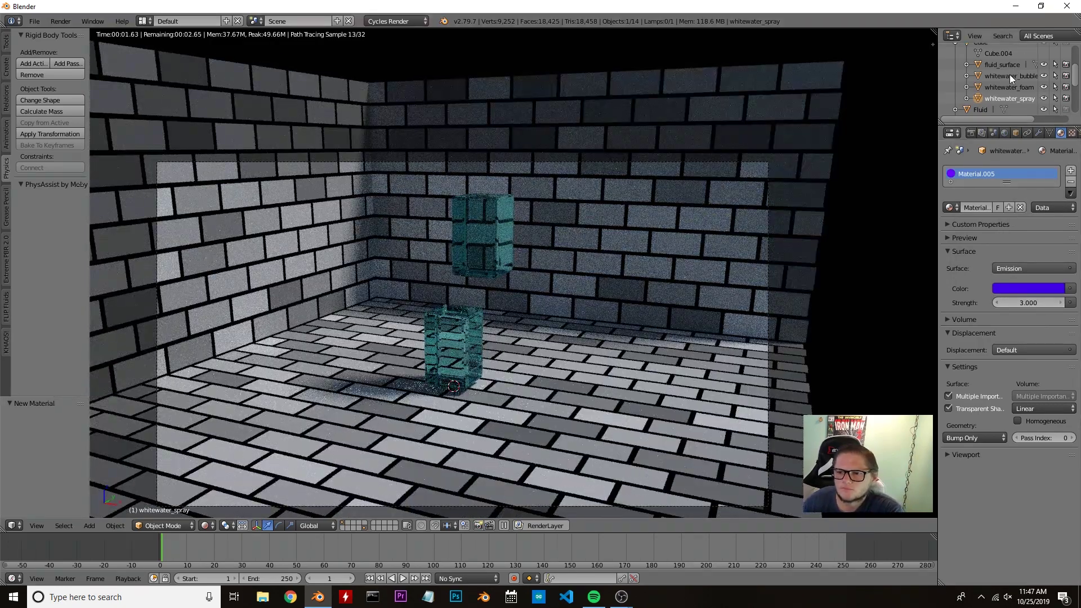
- Set the bubble whitewater particle scale to 0.005 in the FLIP Fluid physics settings
scroll(1029, 130, "down", 3)
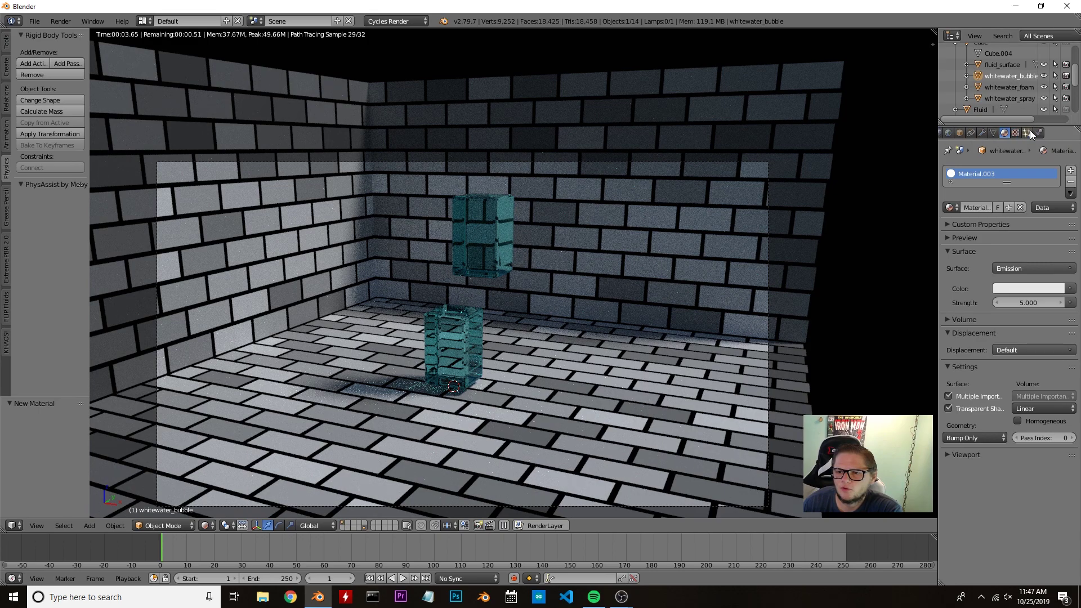
left_click(1037, 131)
left_click(1009, 438)
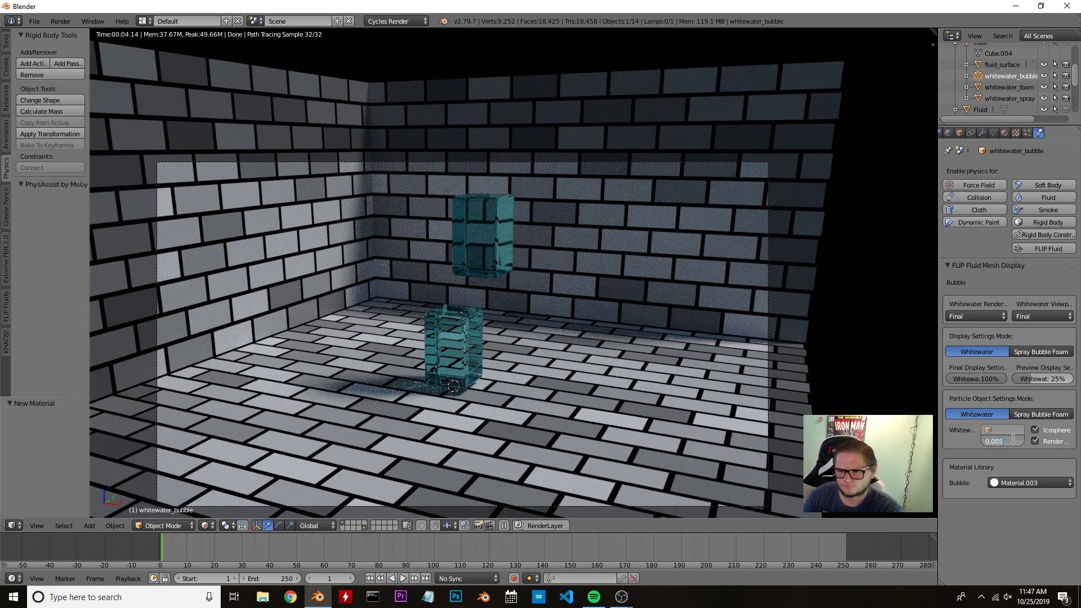
key("Return")
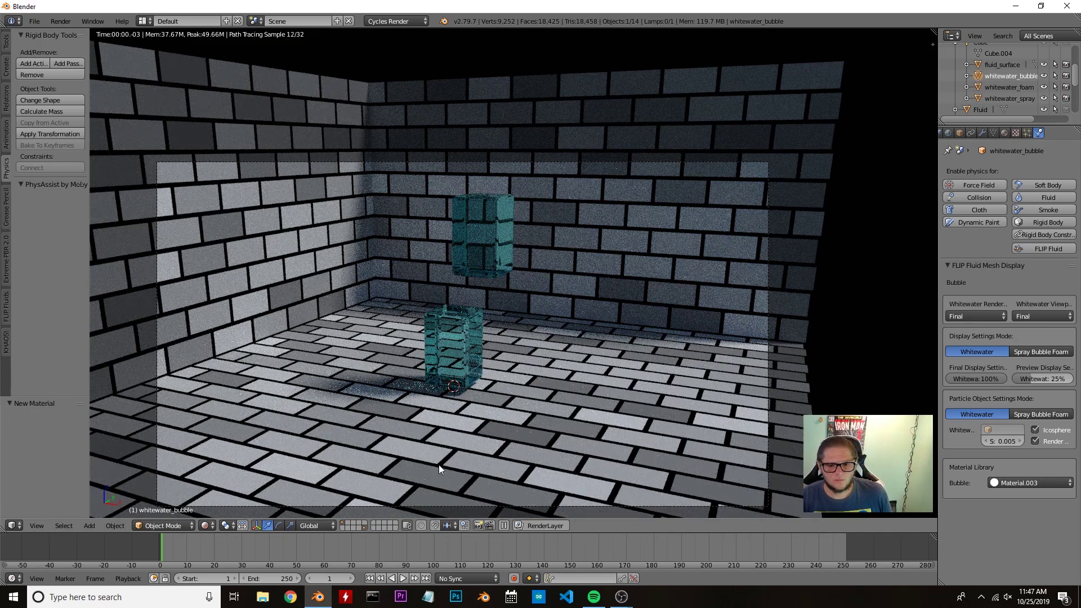
- Move to frame 43 and render that frame in Cycles
key("Up")
key("Up")
key("Up")
key("Up")
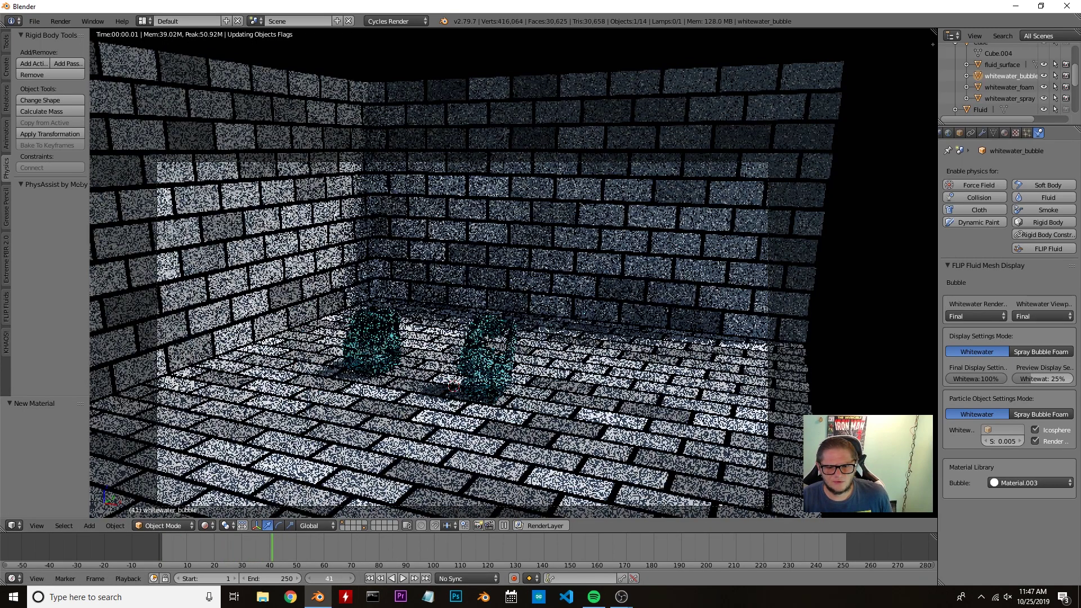
key("Right")
key("Right")
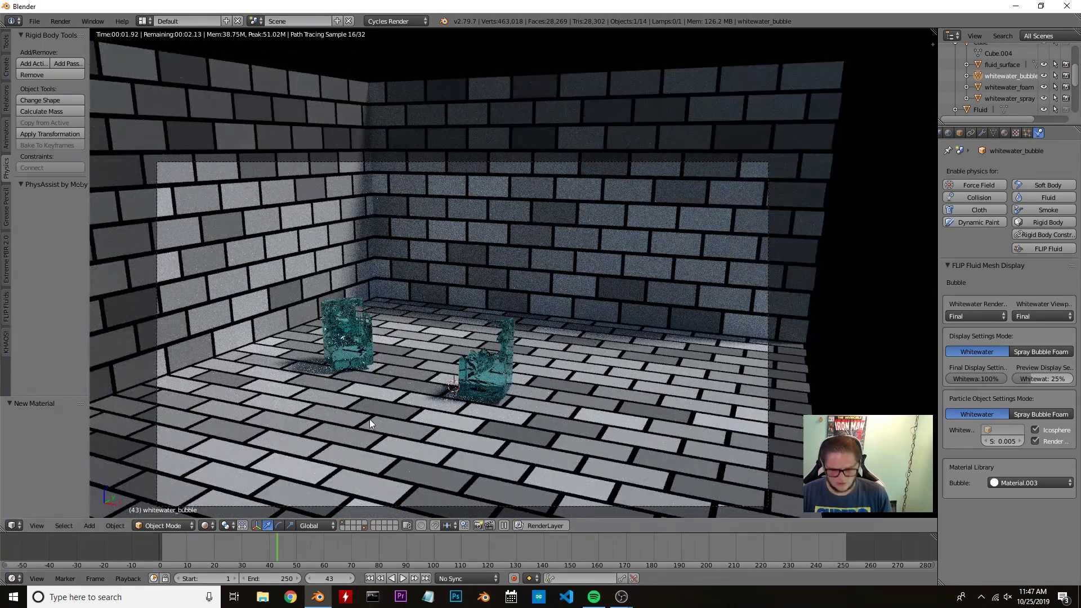
key("F12")
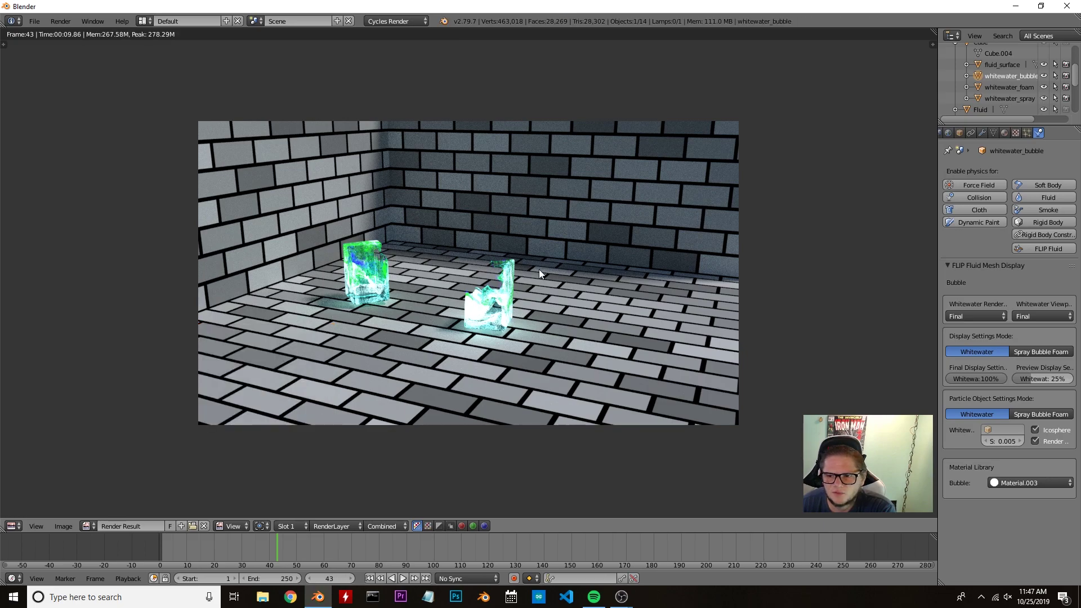
- Set the render resolution to 100% and the output format to FFmpeg video
scroll(987, 133, "up", 2)
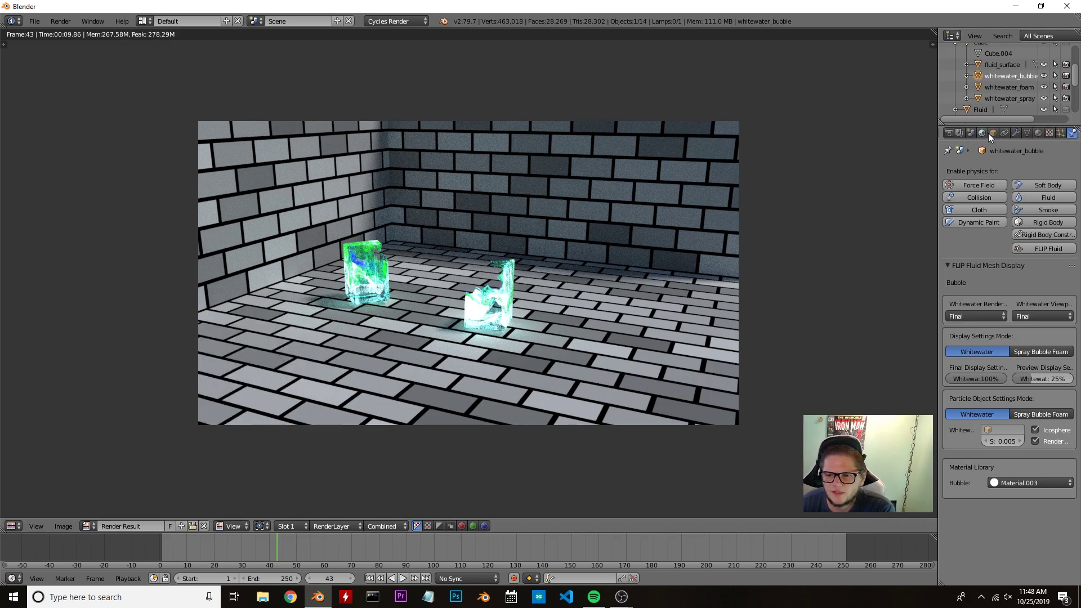
left_click(972, 132)
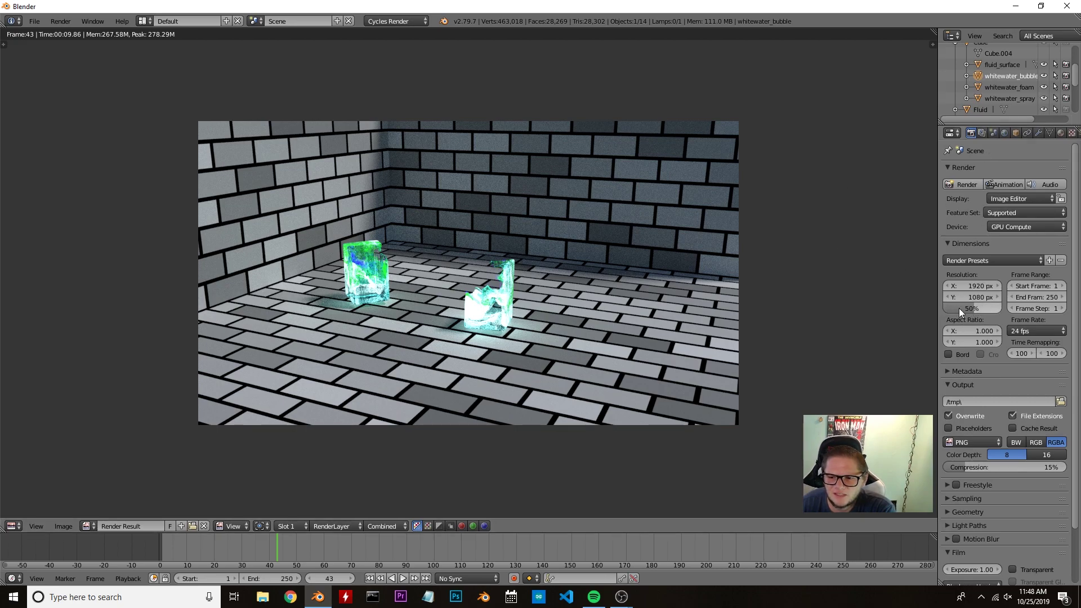
left_click_drag(957, 308, 1015, 312)
scroll(1009, 324, "down", 1)
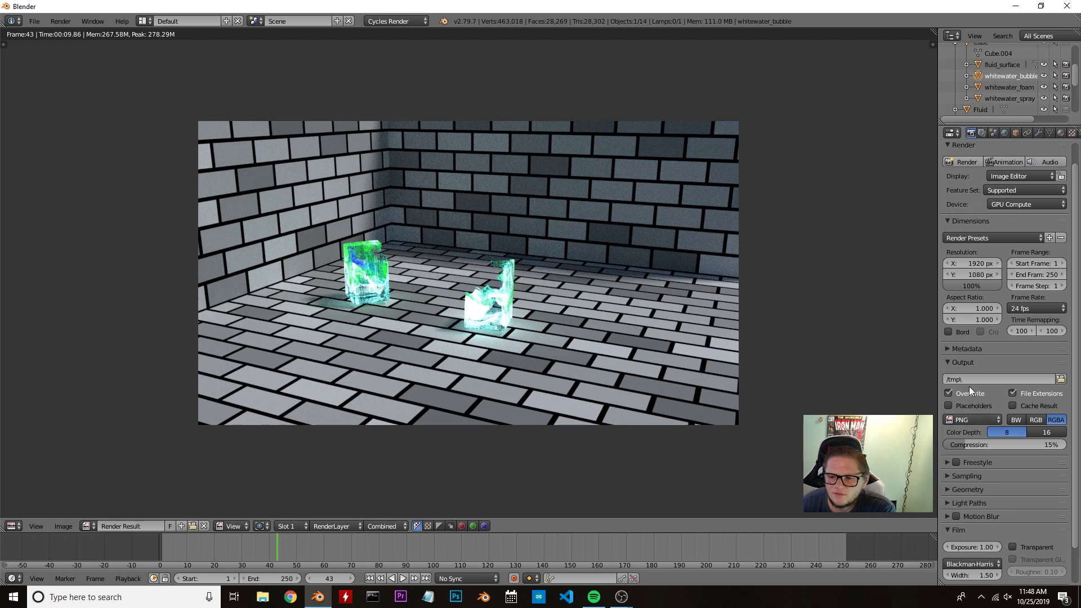
left_click(963, 419)
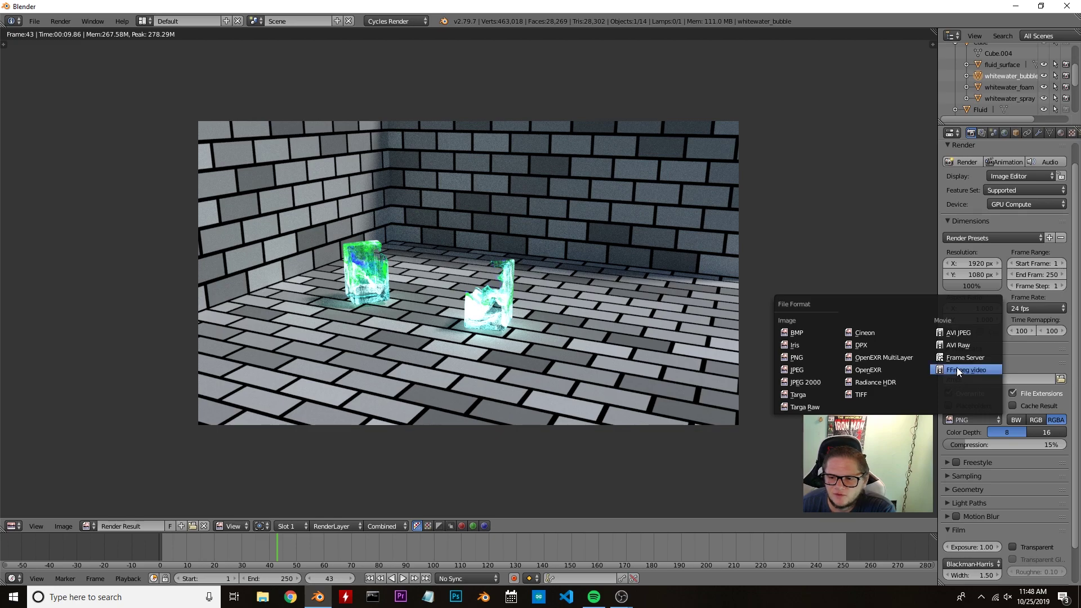
left_click(976, 369)
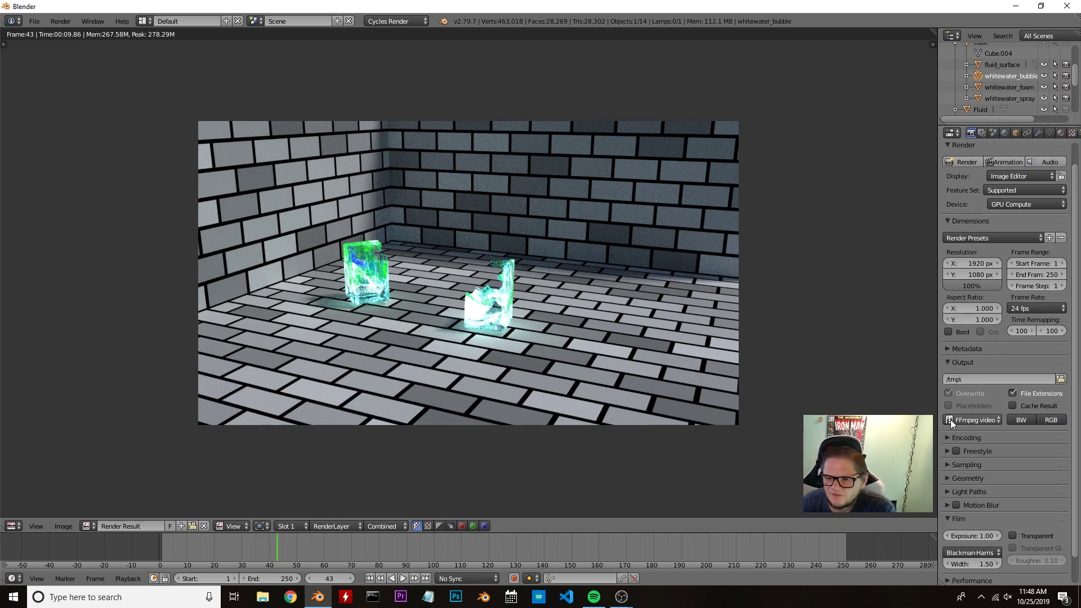
- Set the video encoding to an MPEG-4 container, High quality and Realtime encoding speed
left_click(945, 439)
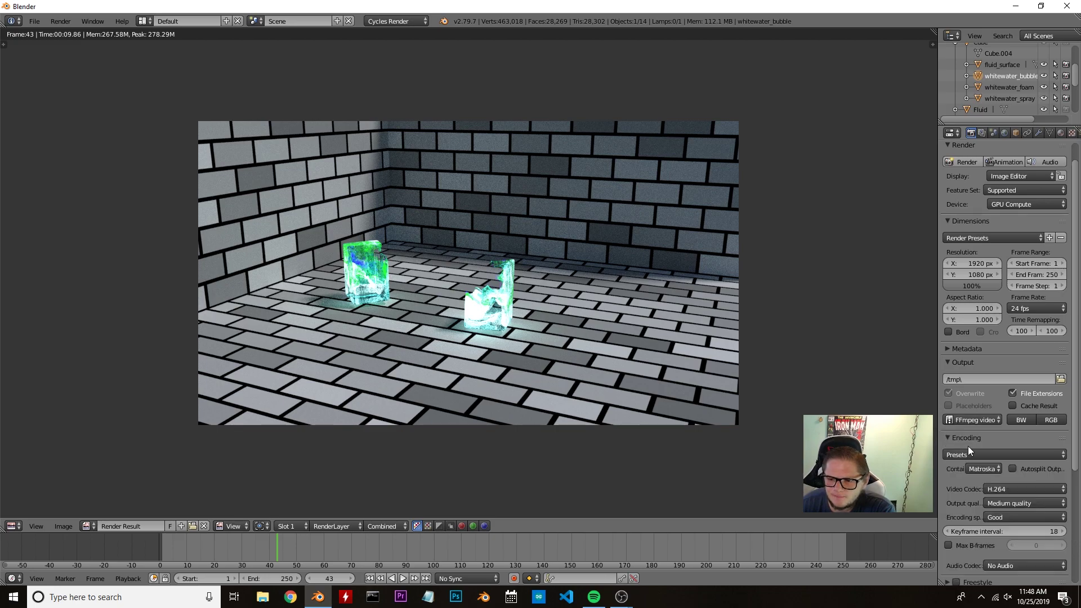
left_click(988, 468)
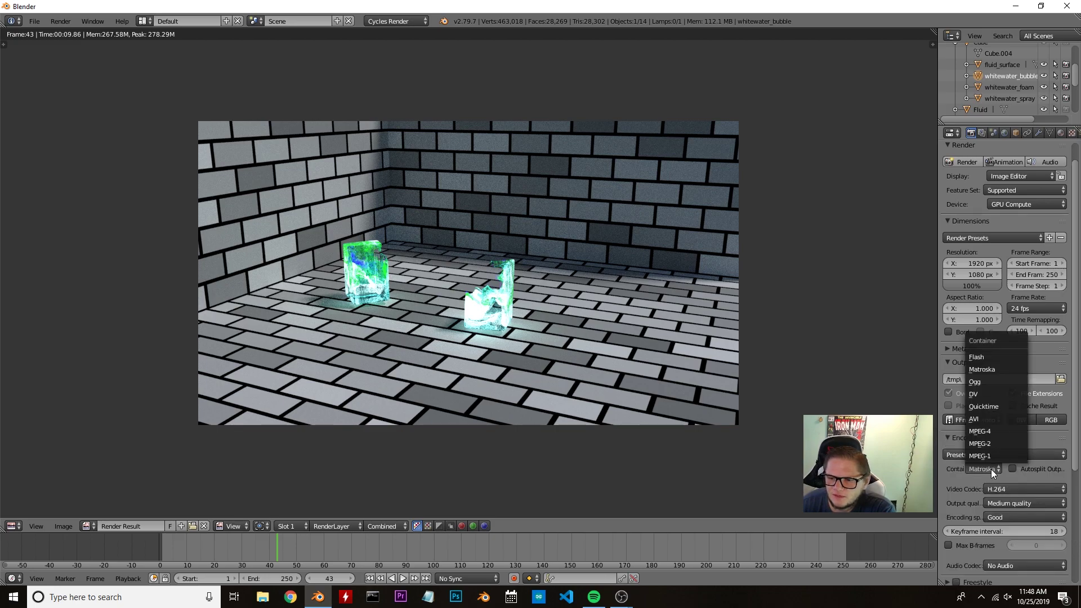
left_click(982, 431)
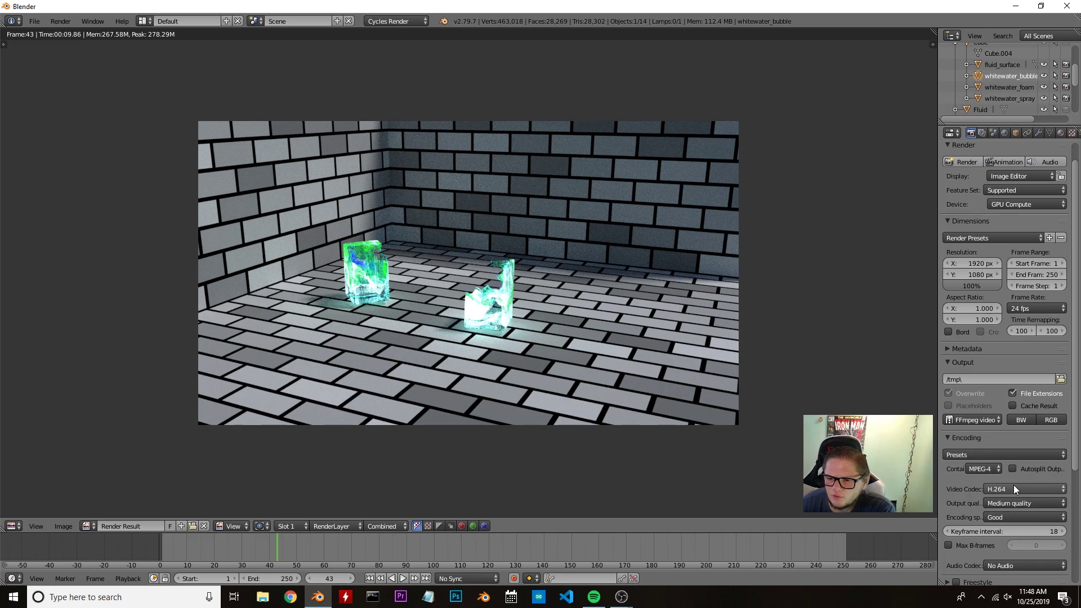
left_click(1013, 502)
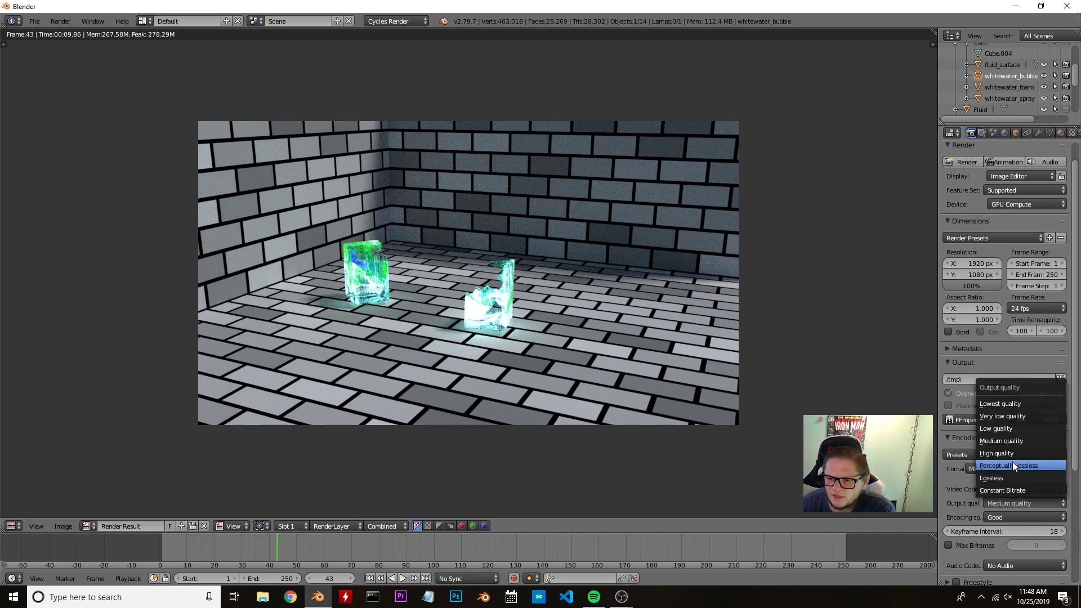
left_click(1012, 454)
left_click(1016, 515)
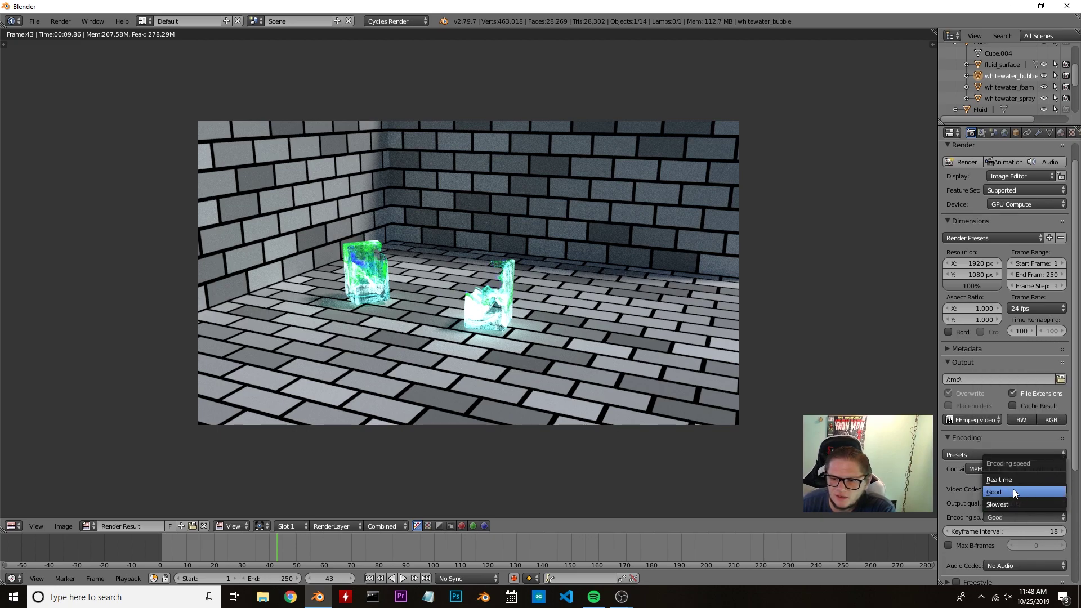
left_click(1009, 481)
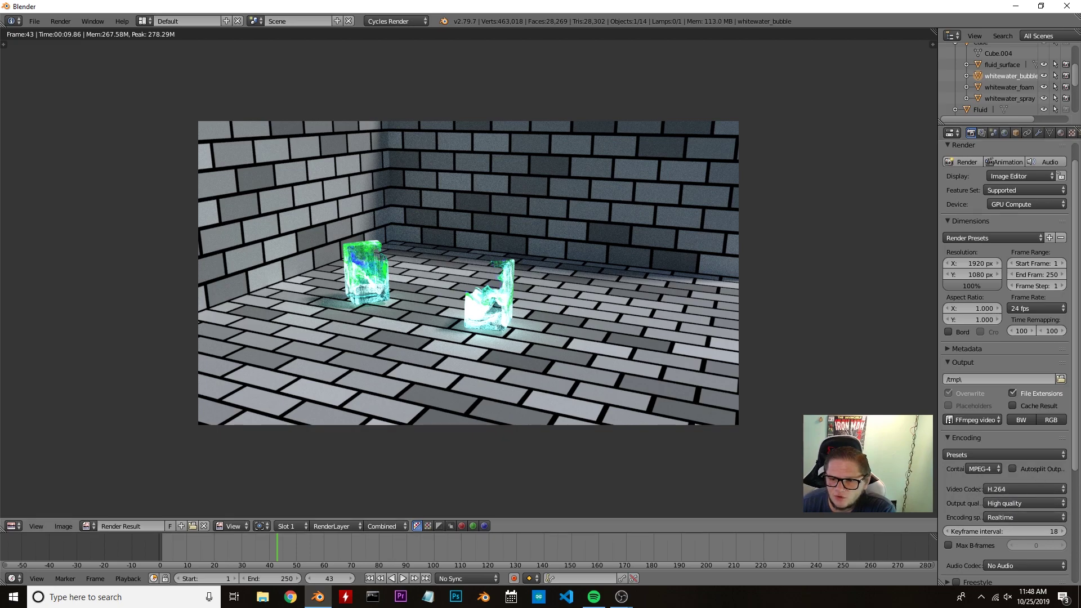